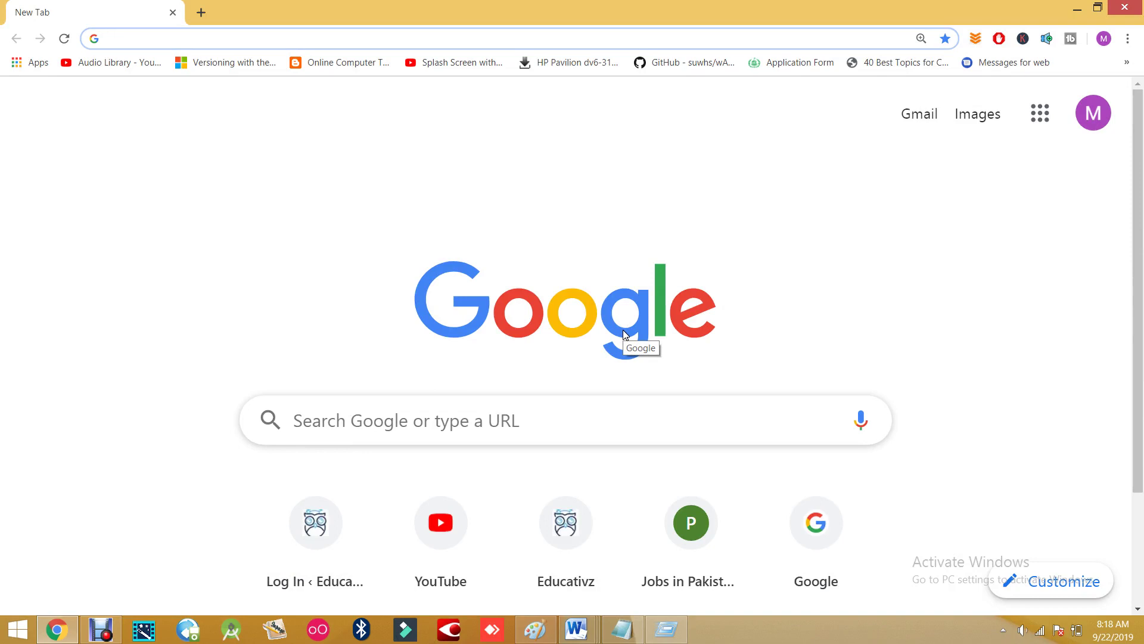
- Search Google for 'educativz' and open the Educativz – Educational Learning Point result
click(496, 432)
text(e)
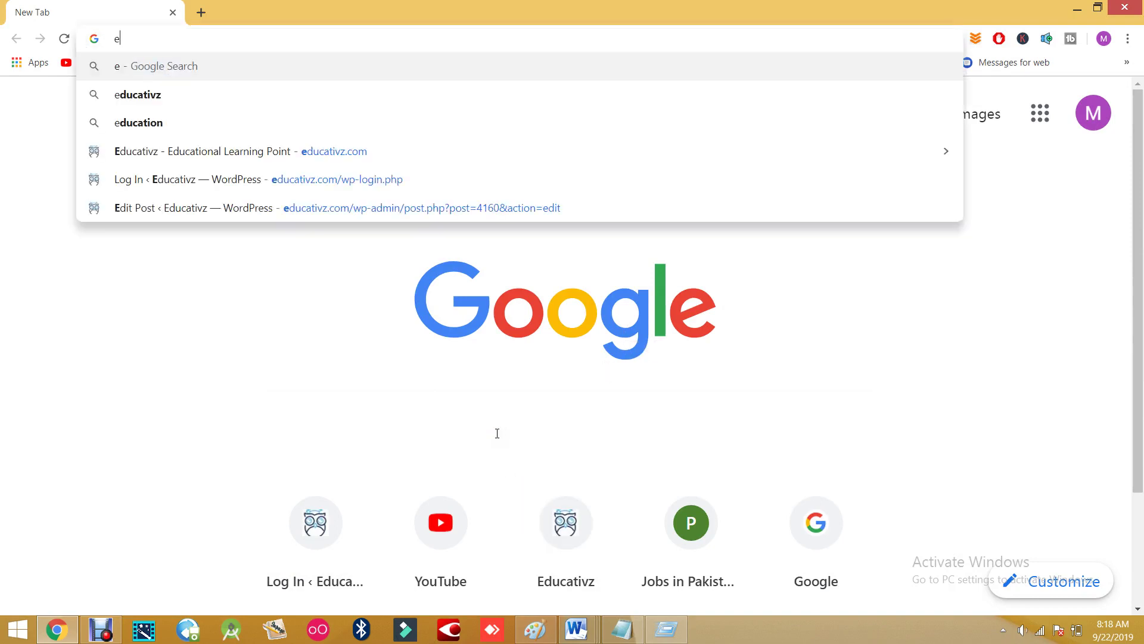
text(du)
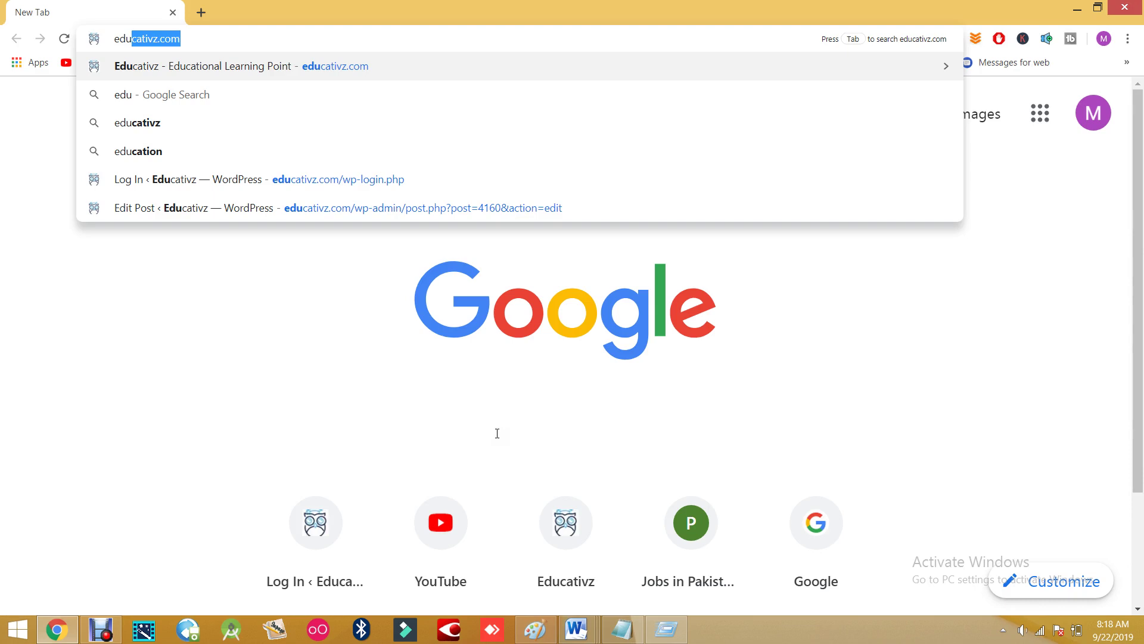
key(Down)
key(Down)
key(Return)
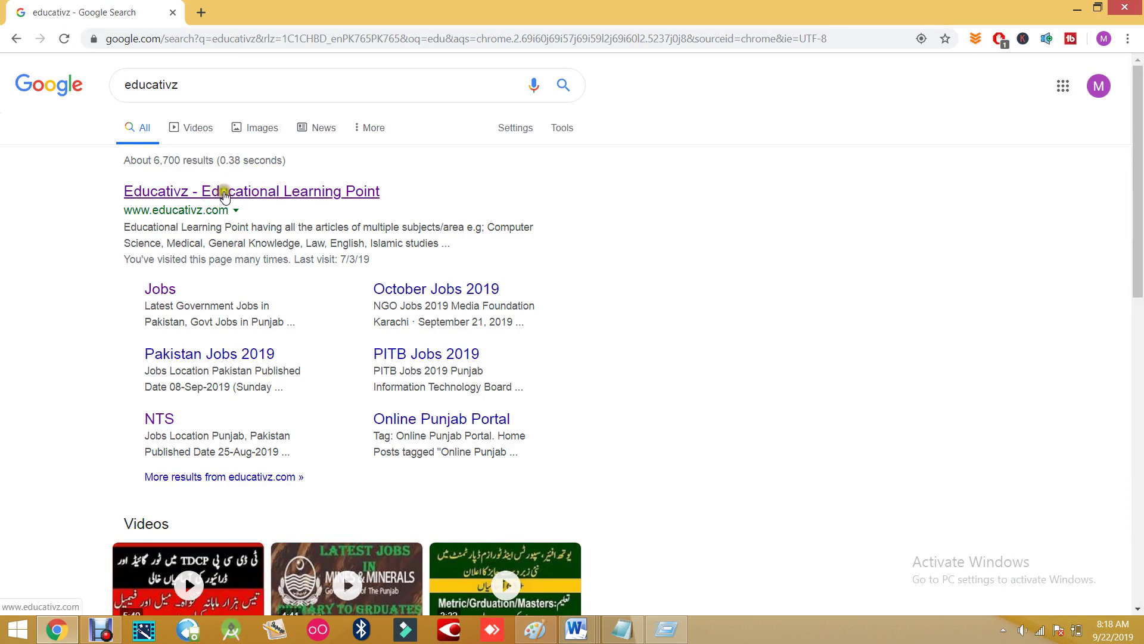
click(273, 192)
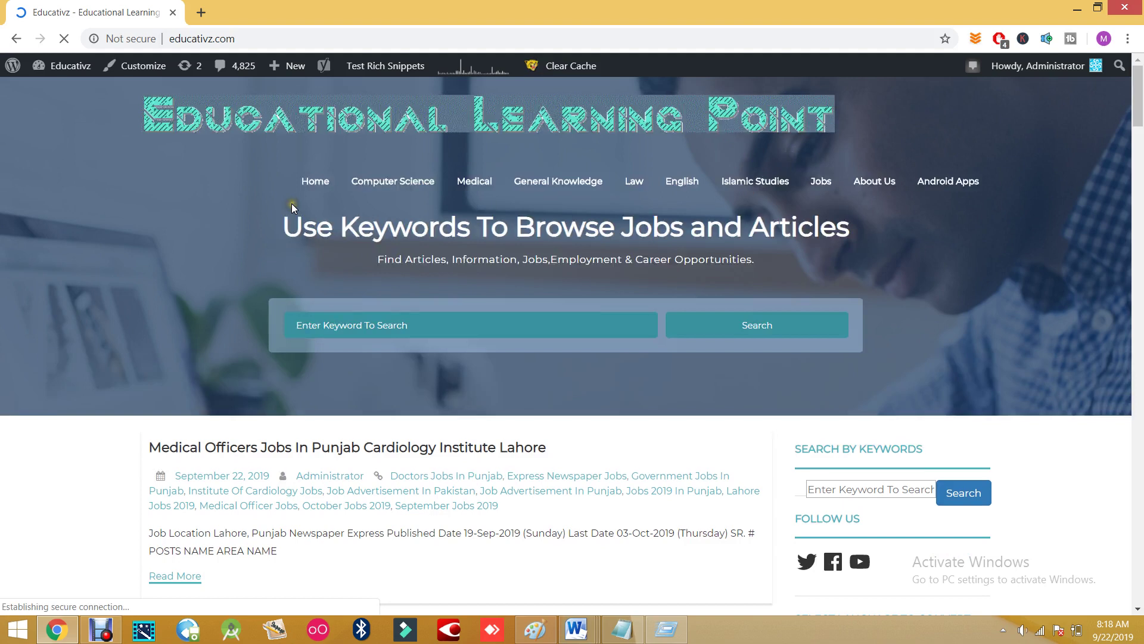
- Search the Educativz site for 'khyber bank' and scroll through the Khyber Bank job results
click(471, 325)
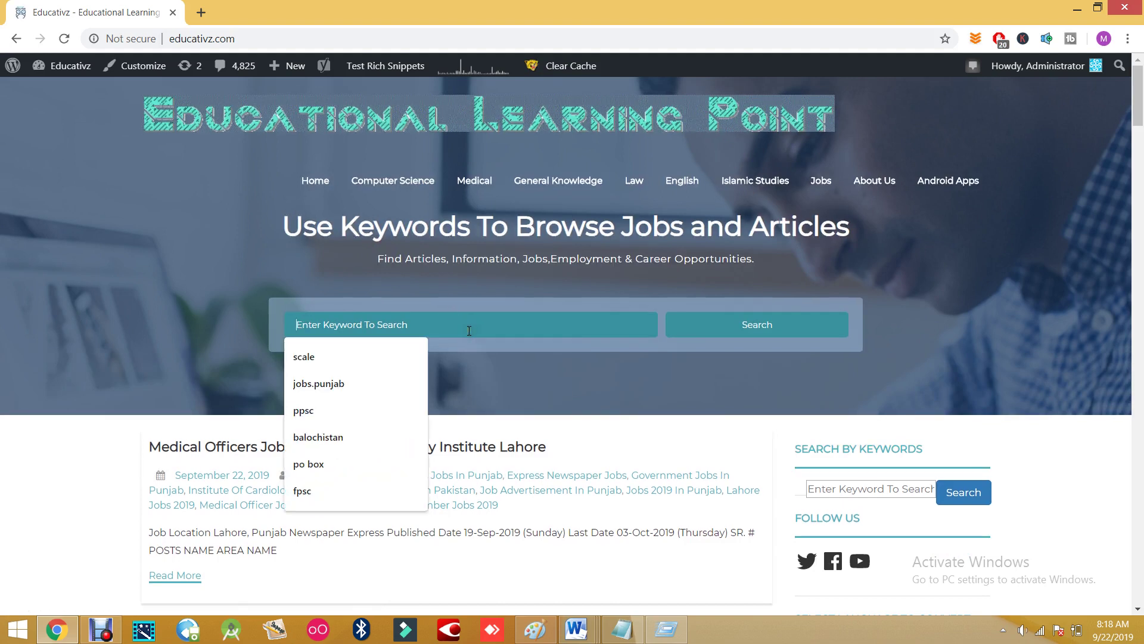
text(j)
key(BackSpace)
text(khyber bank)
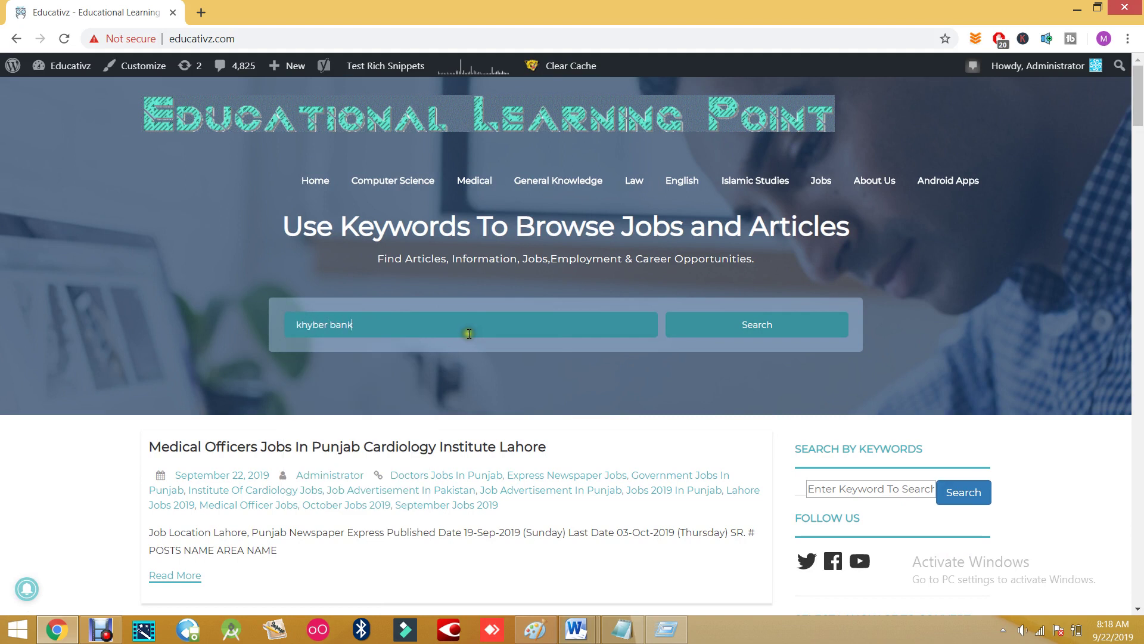
key(Return)
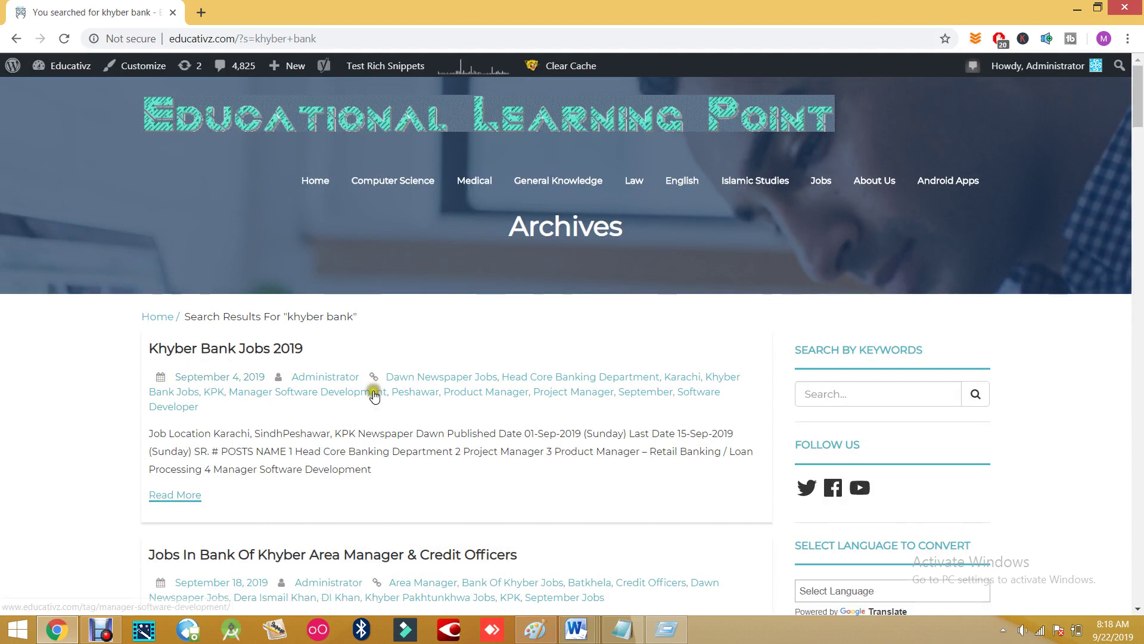
scroll(301, 477, down, 1)
scroll(289, 501, down, 3)
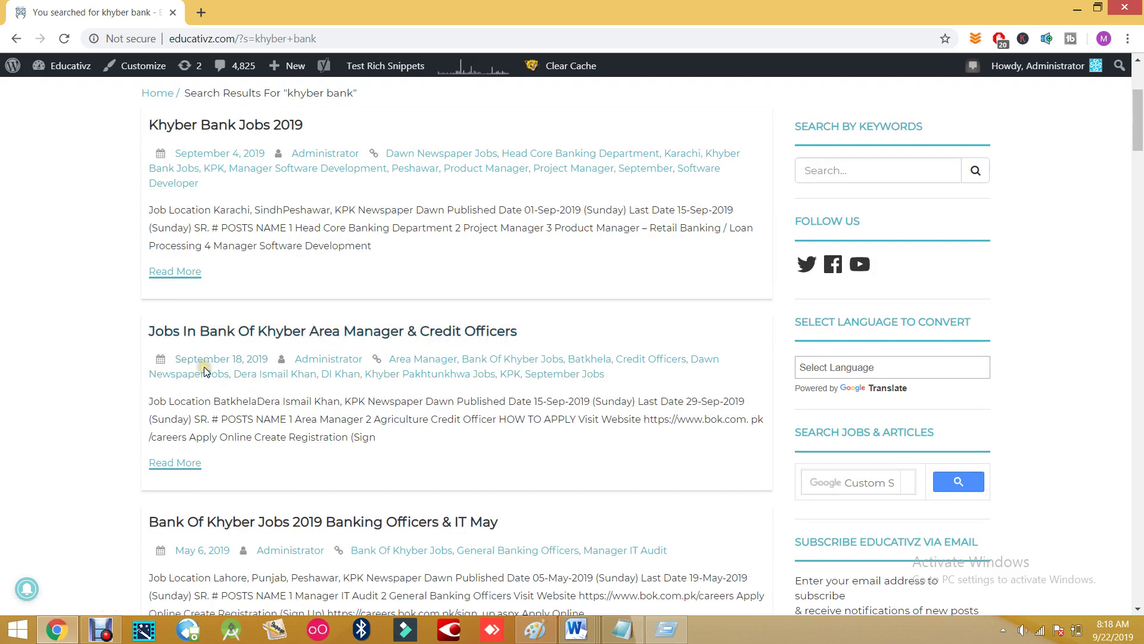
- Open the 'Jobs in Bank of Khyber Area Manager & Credit Officers' post and scroll down
click(244, 336)
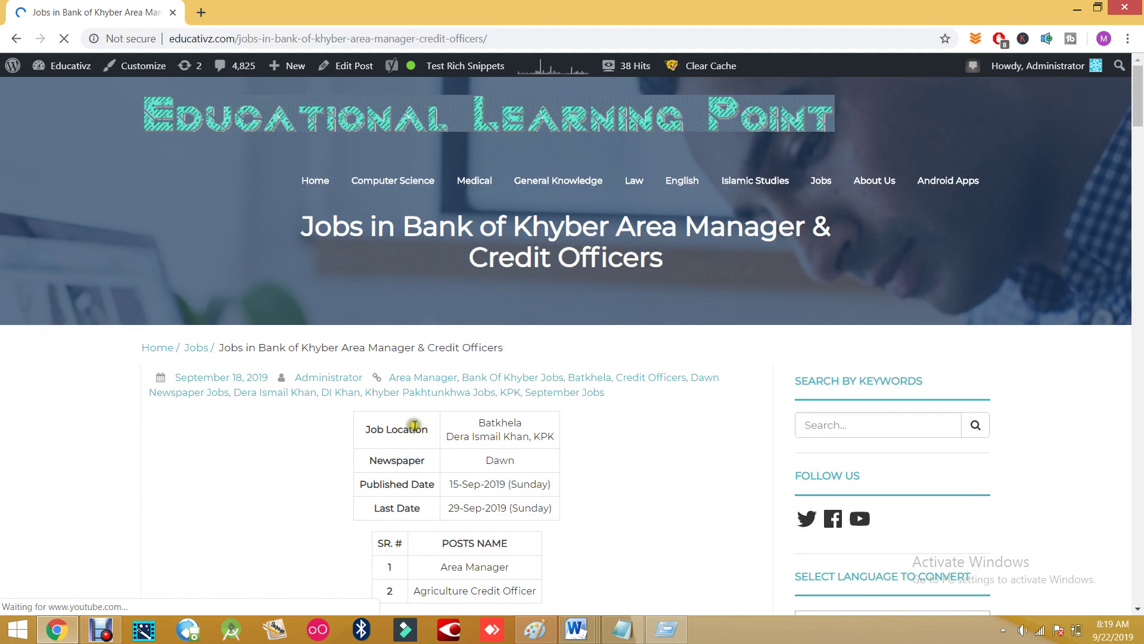
scroll(414, 426, down, 2)
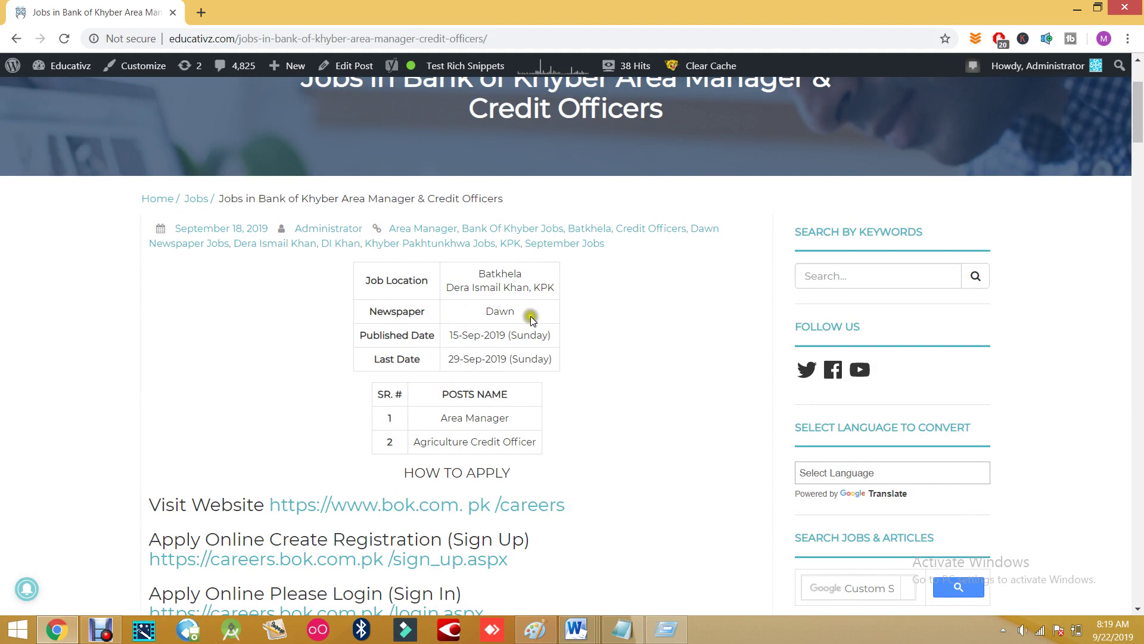
scroll(530, 316, down, 1)
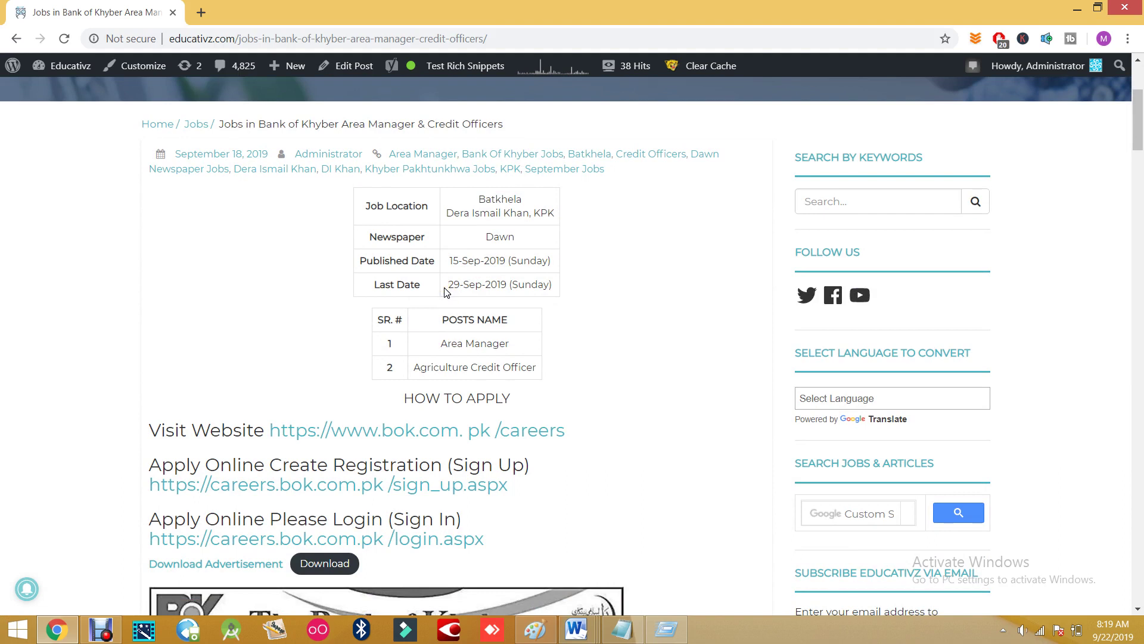
- Check today's date, then zoom the page in two levels and scroll to How to Apply
click(1113, 628)
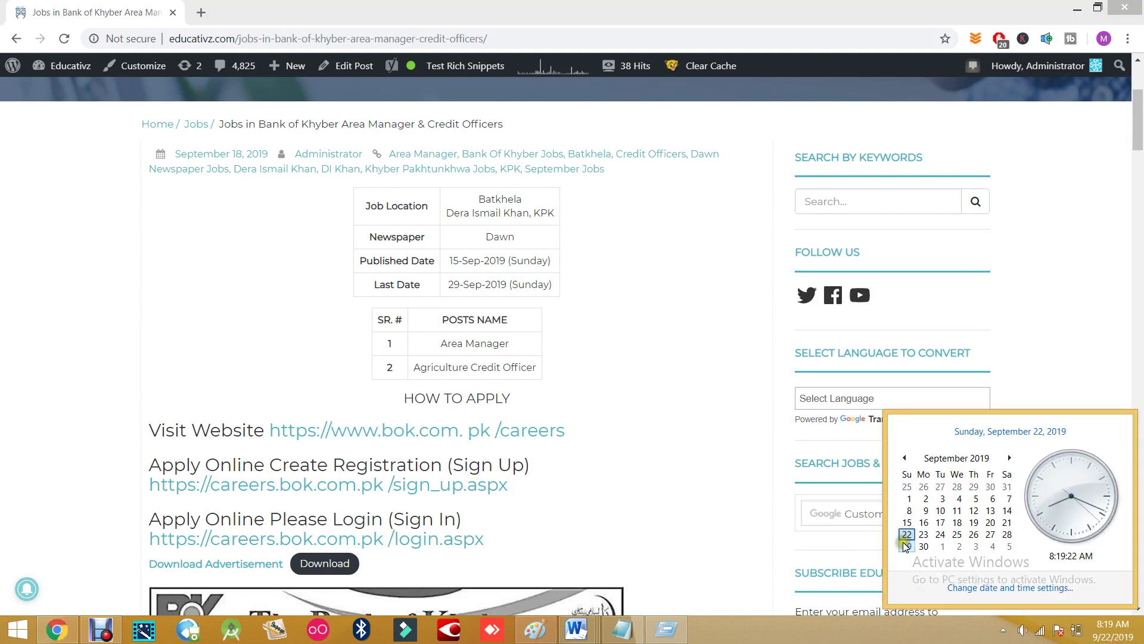
click(273, 343)
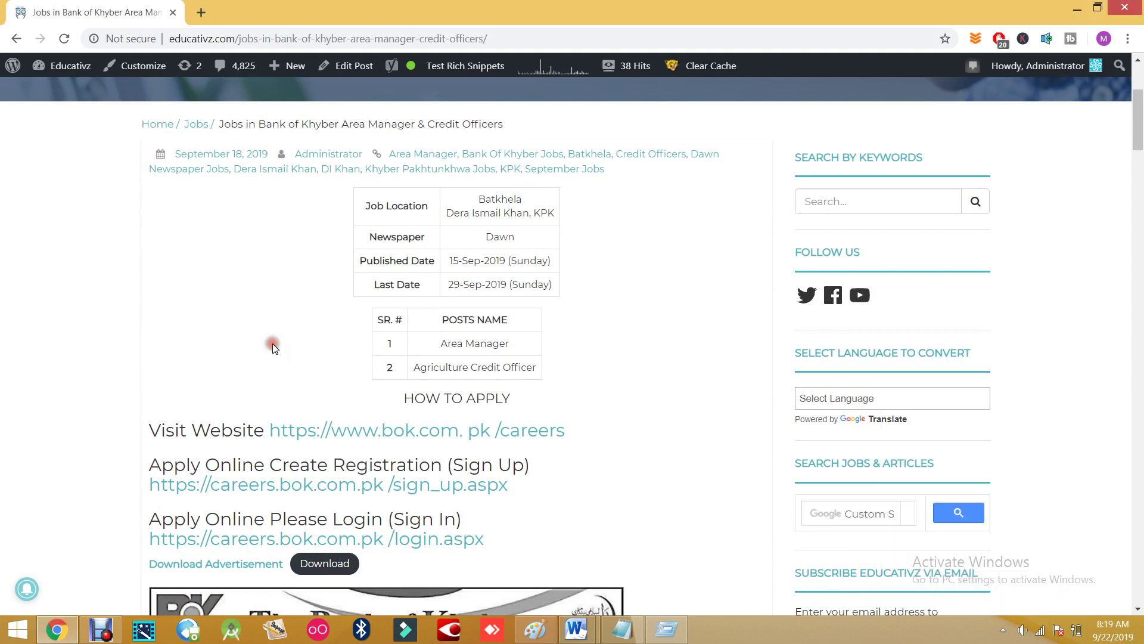
key(ctrl+plus)
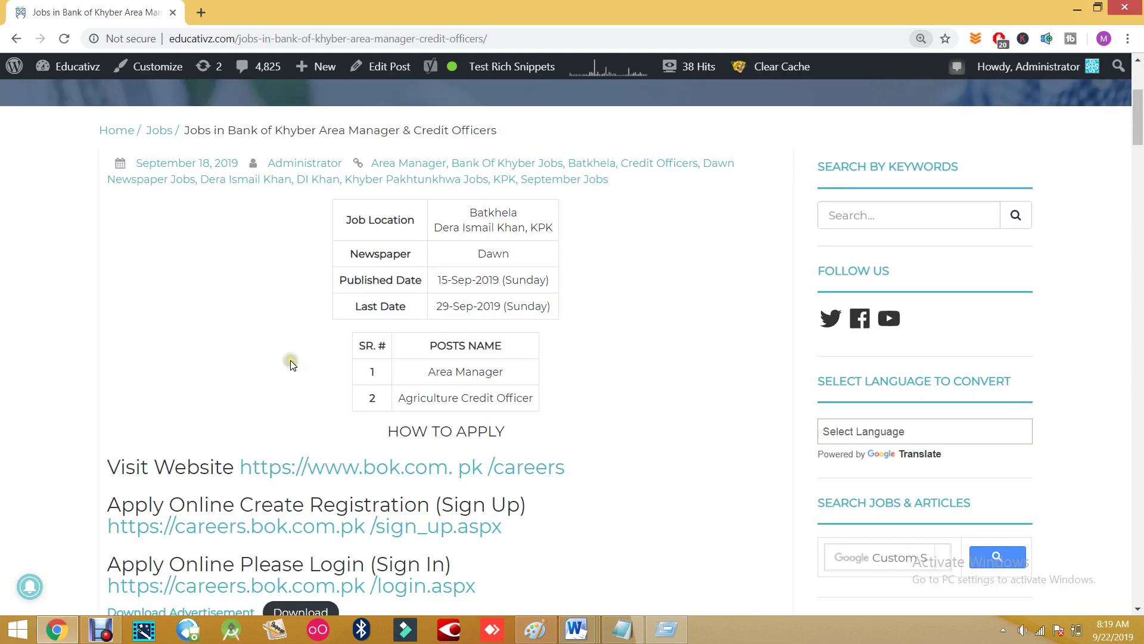
key(ctrl+plus)
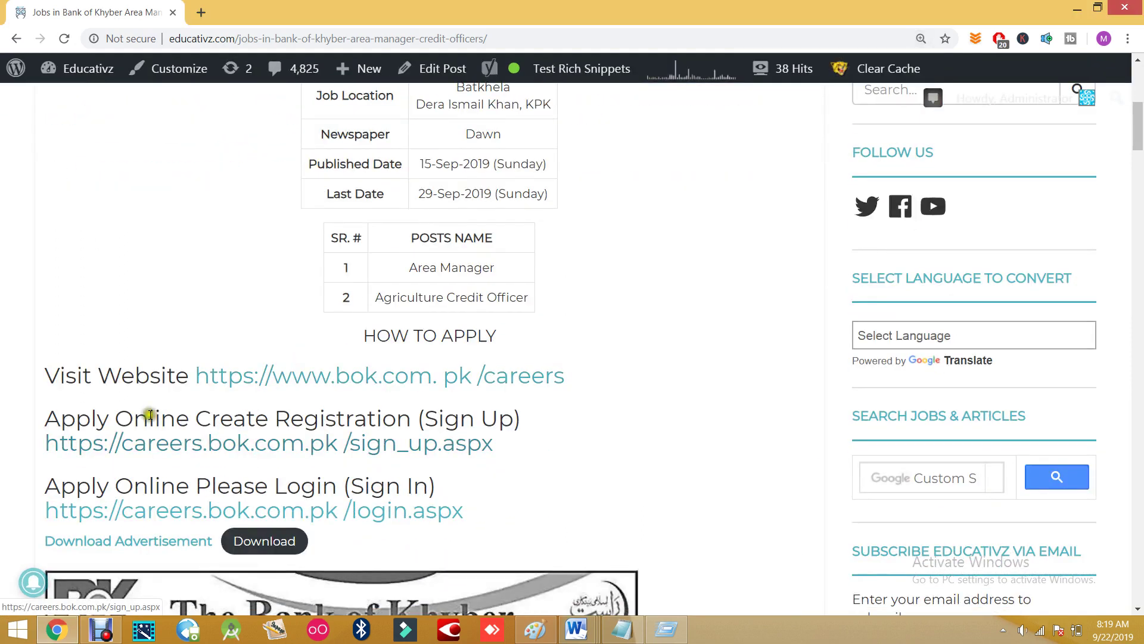
scroll(533, 386, down, 1)
scroll(534, 387, down, 5)
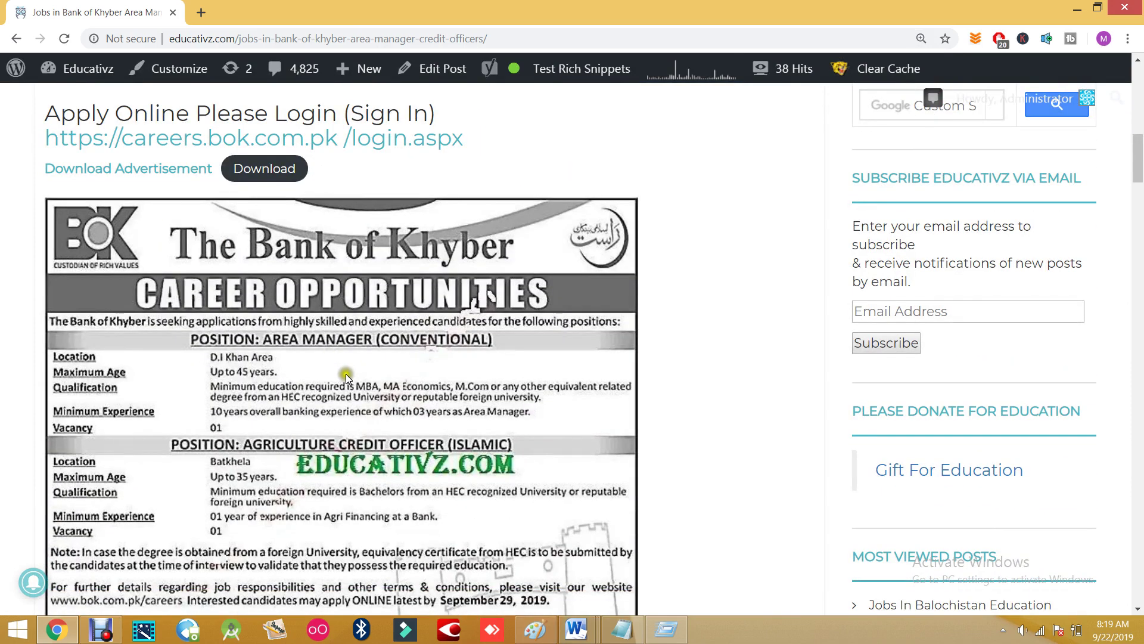
scroll(304, 336, down, 1)
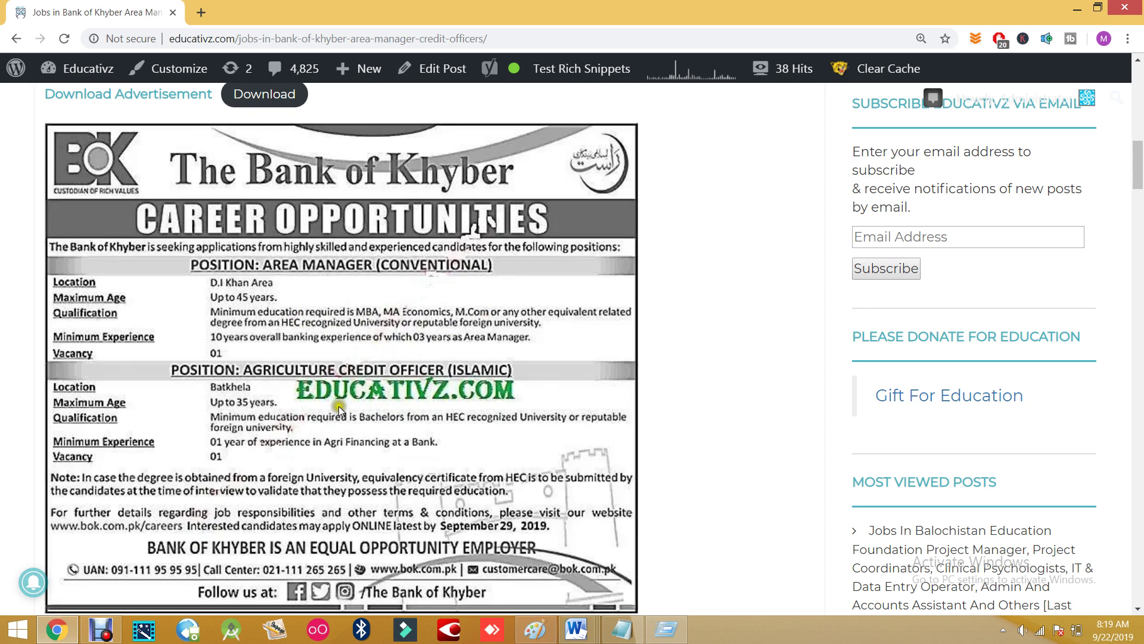
scroll(337, 408, down, 1)
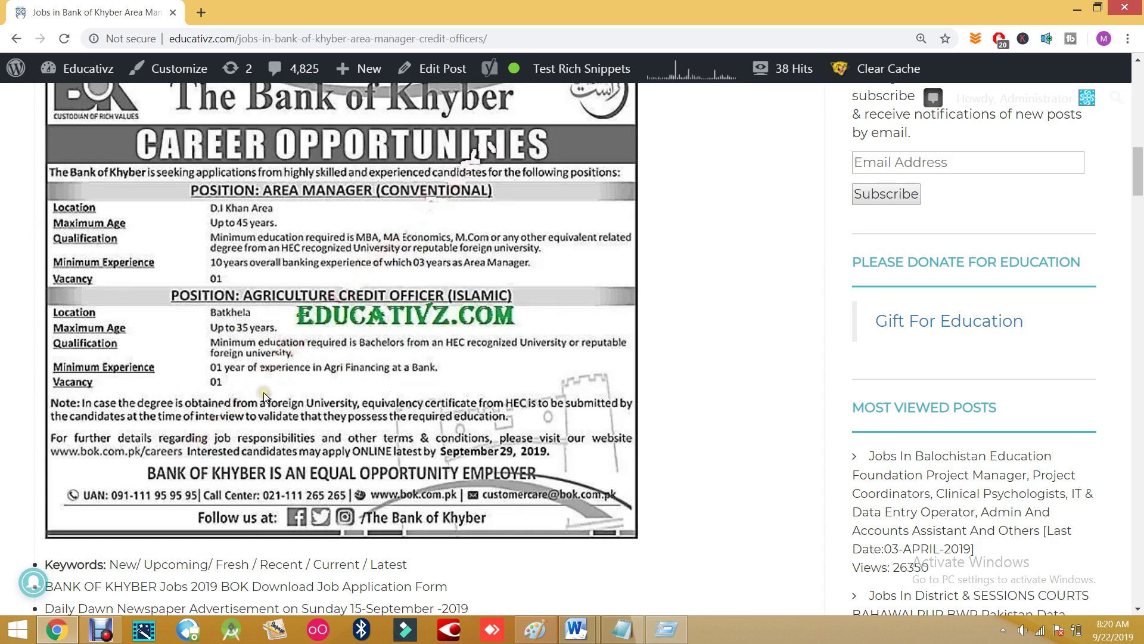
scroll(250, 403, up, 7)
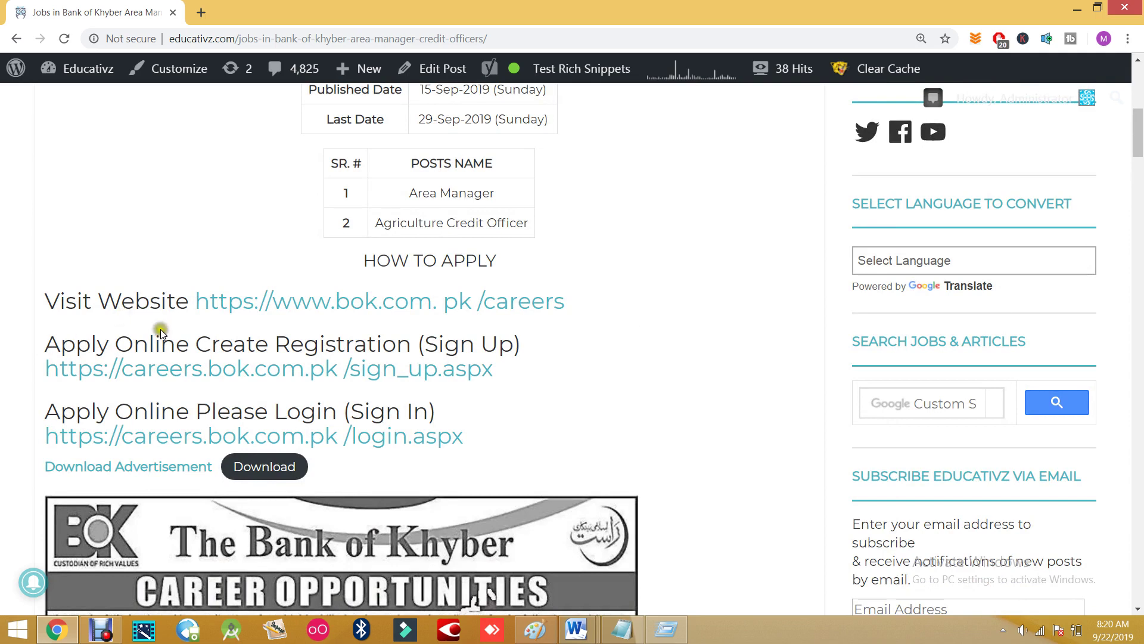
- Open the bok.com.pk/careers link in a new tab, look it over, and return to the post
right_click(325, 298)
click(344, 311)
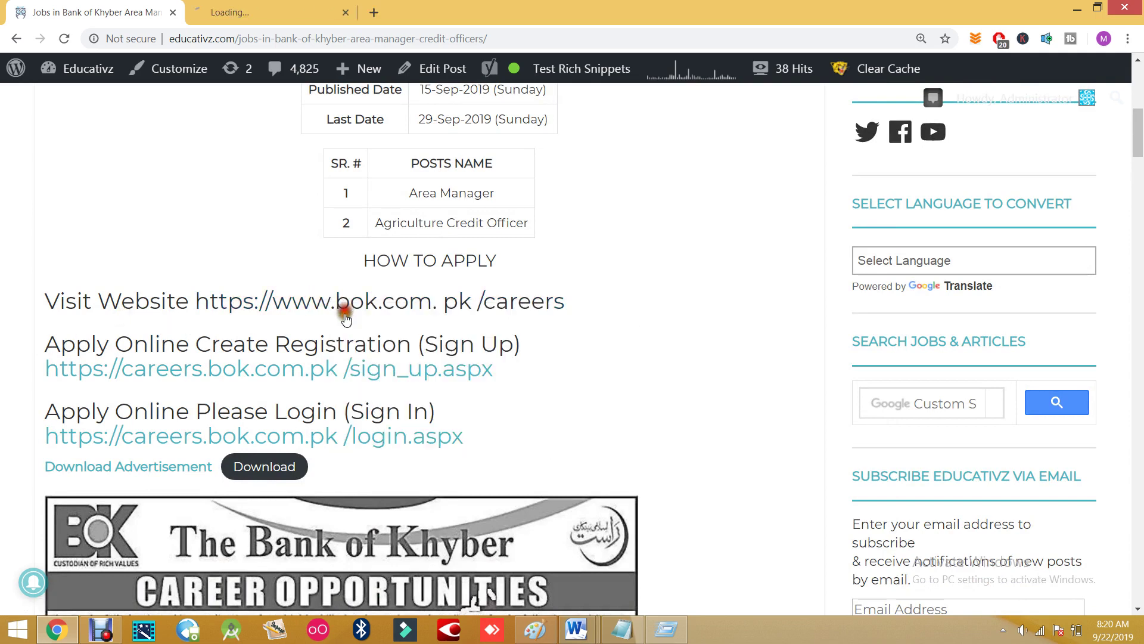
click(239, 9)
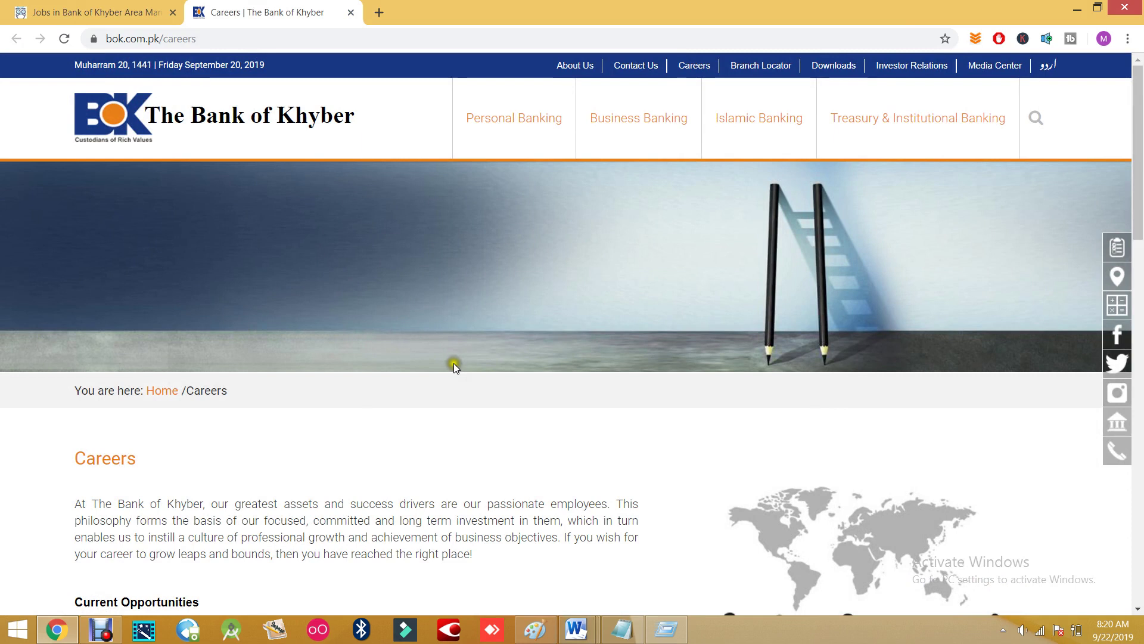
scroll(453, 364, down, 3)
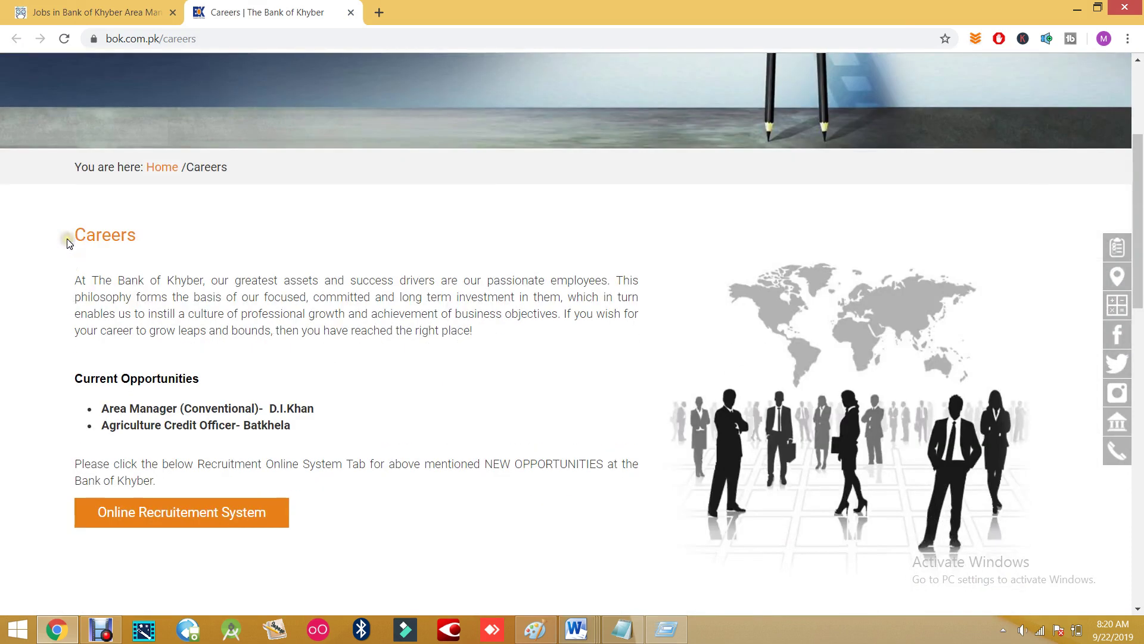
scroll(125, 407, down, 2)
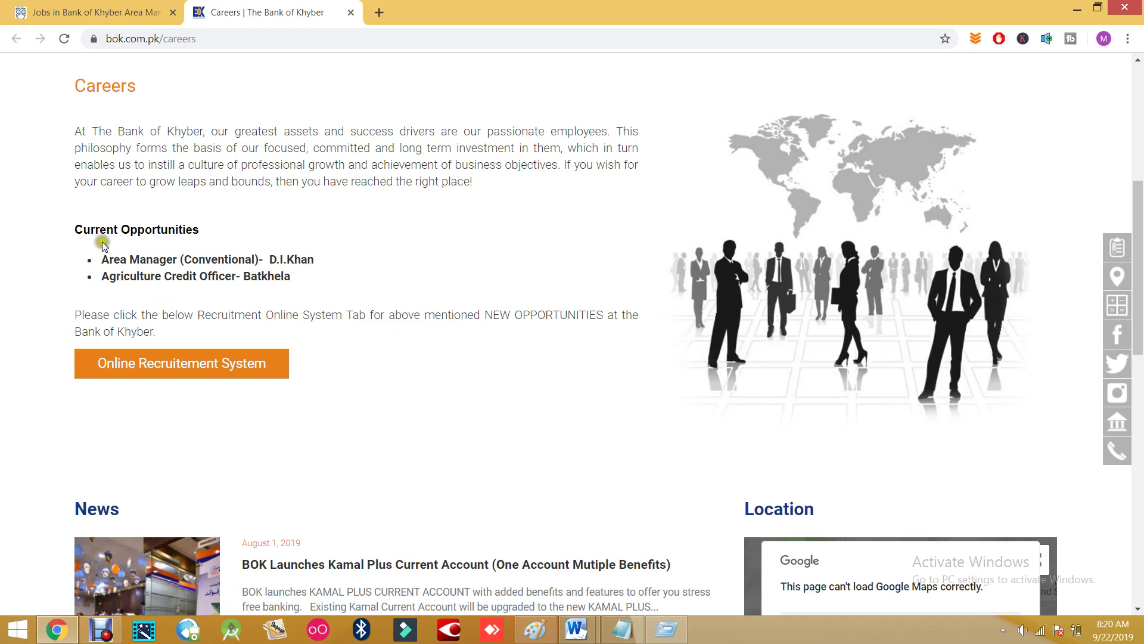
click(95, 12)
- Open the AutoHRM sign_up.aspx link in a new tab and switch to it
scroll(369, 226, down, 1)
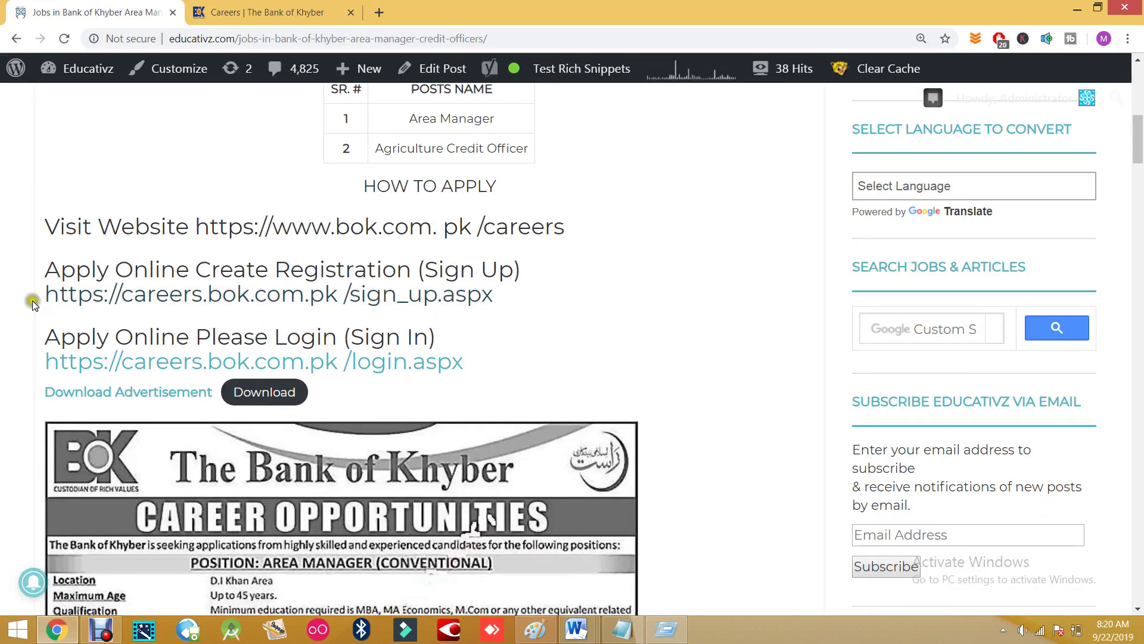
right_click(294, 296)
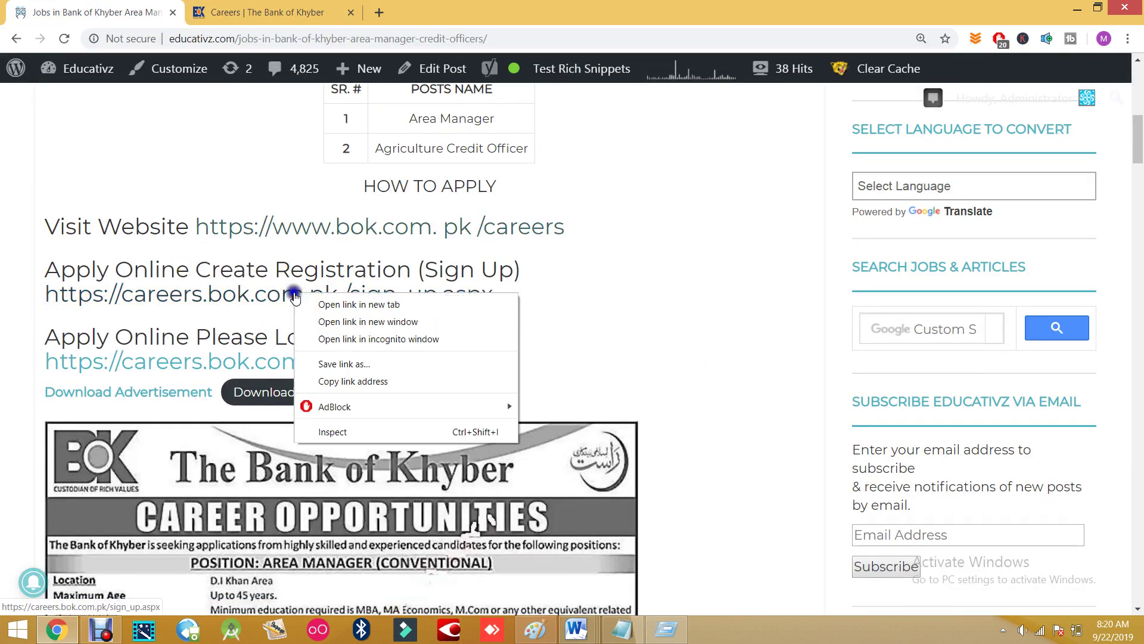
click(300, 305)
click(264, 13)
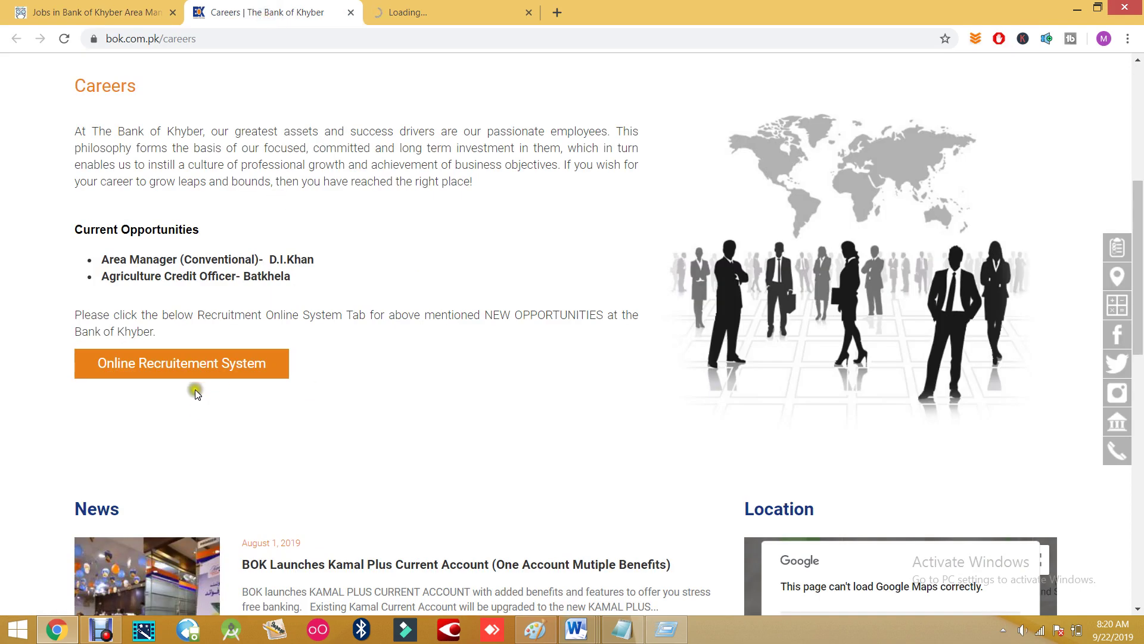
click(417, 6)
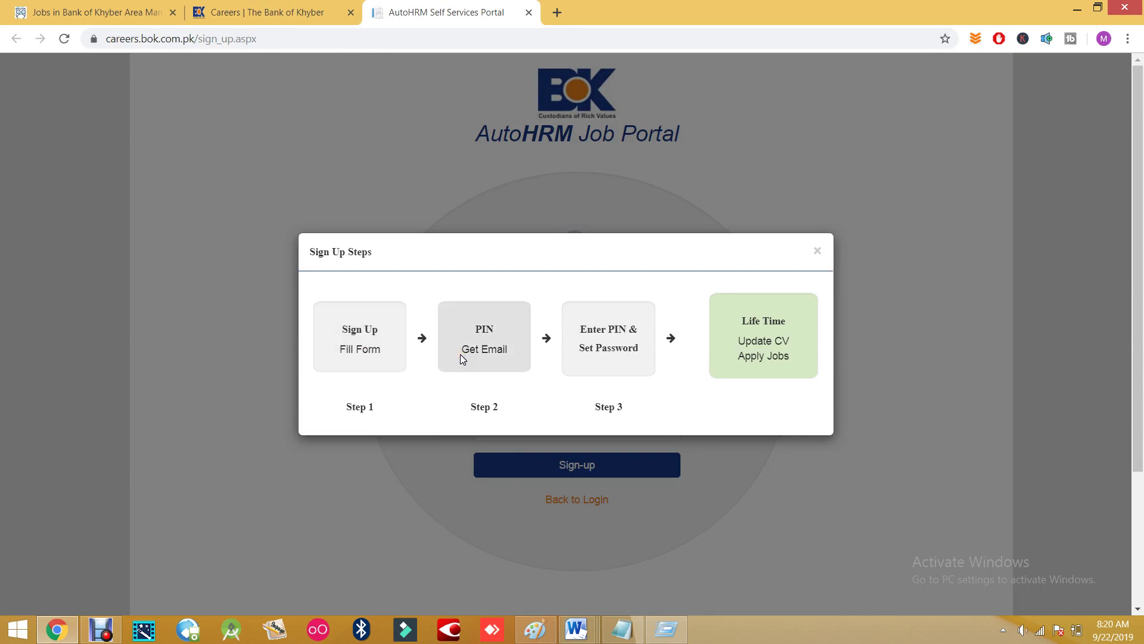
- Close the Sign Up Steps dialog and place the cursor in the Email Address field
click(603, 362)
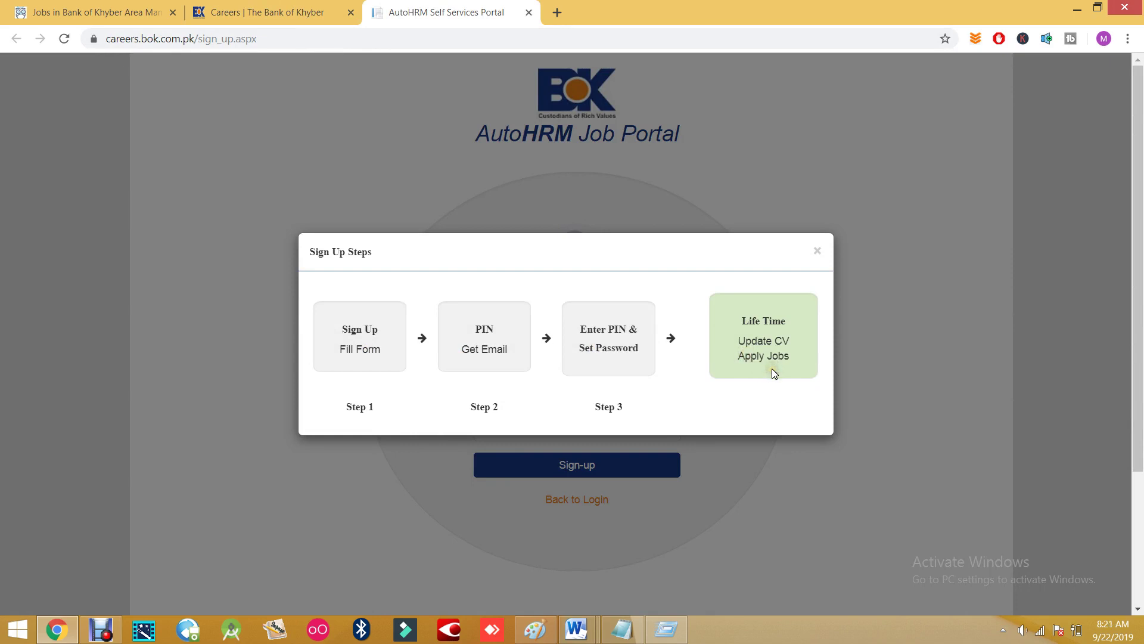
click(817, 254)
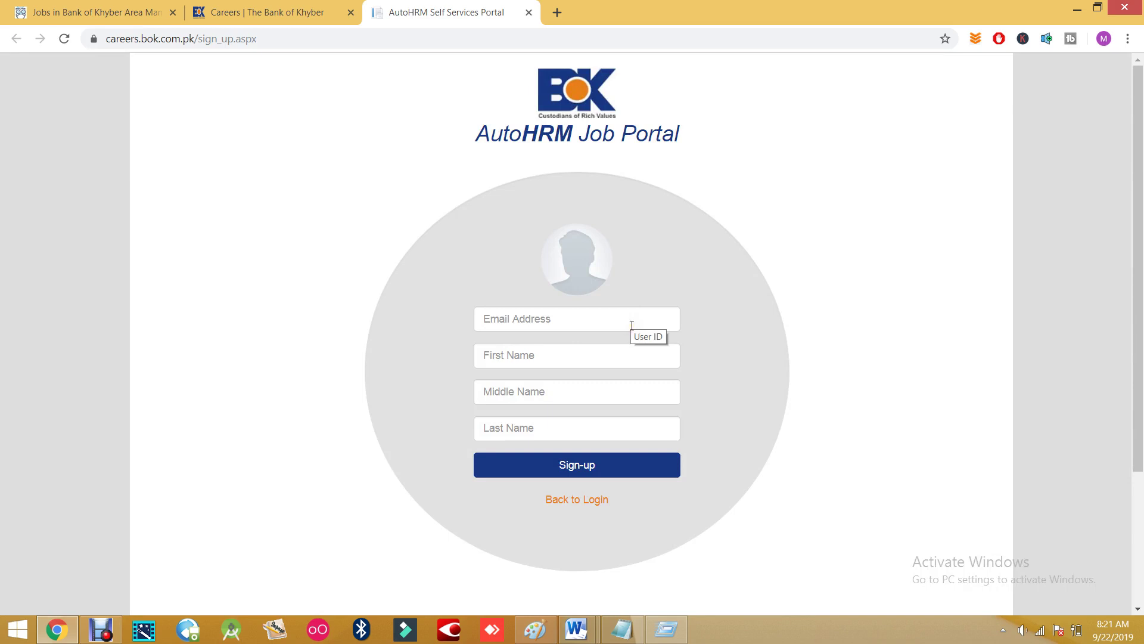
click(625, 320)
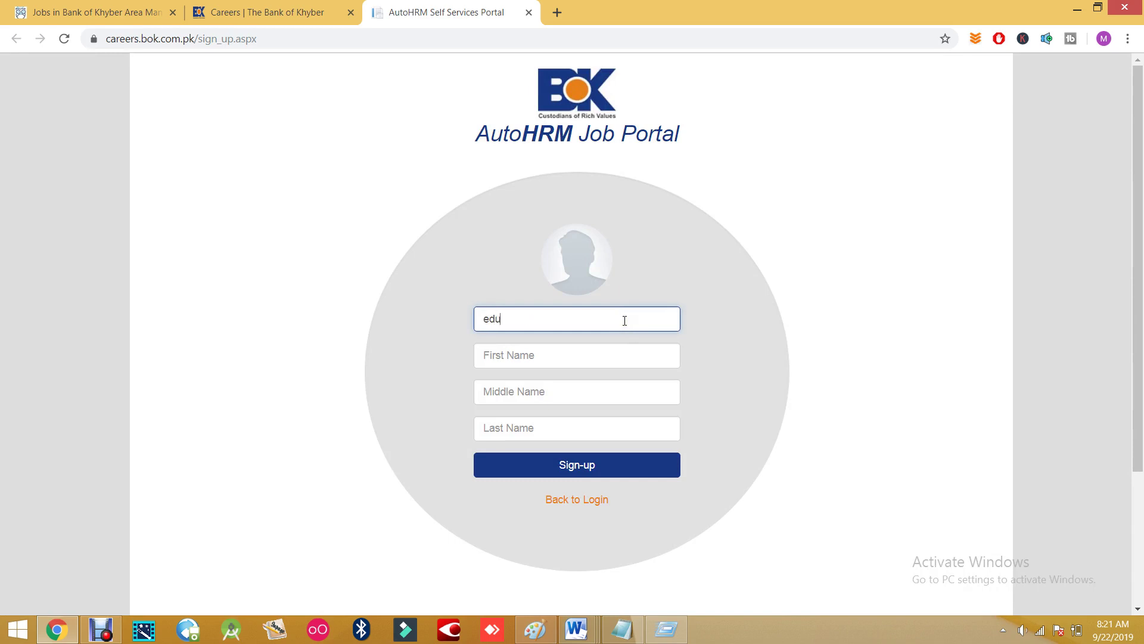
- Enter the candidate's e-mail address, first name and last name in the sign-up form
click(623, 321)
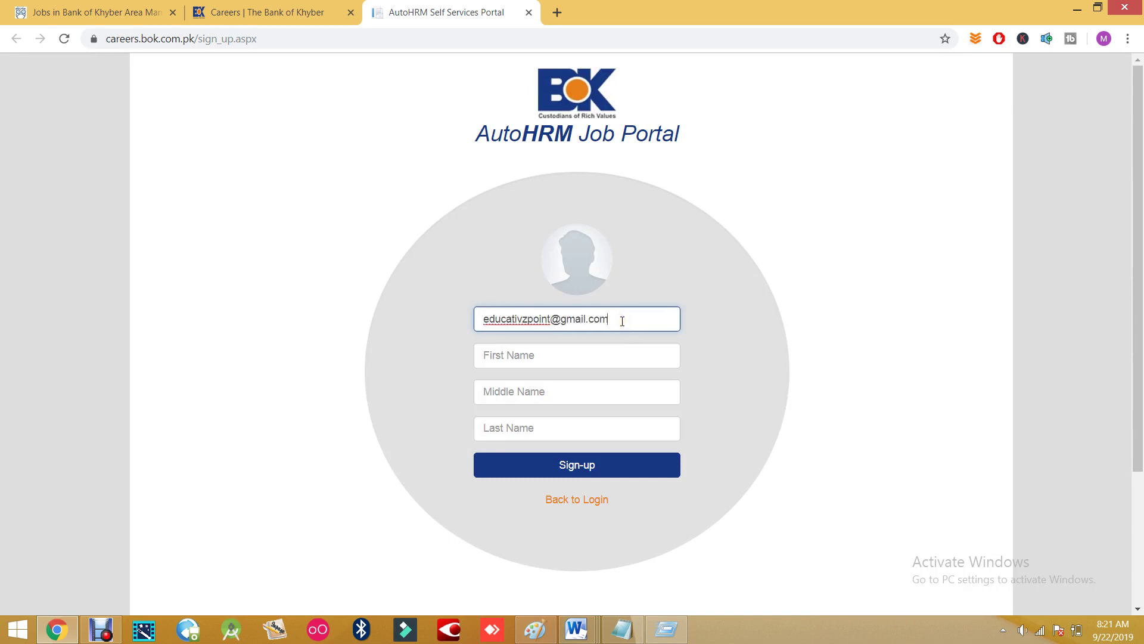
key(Tab)
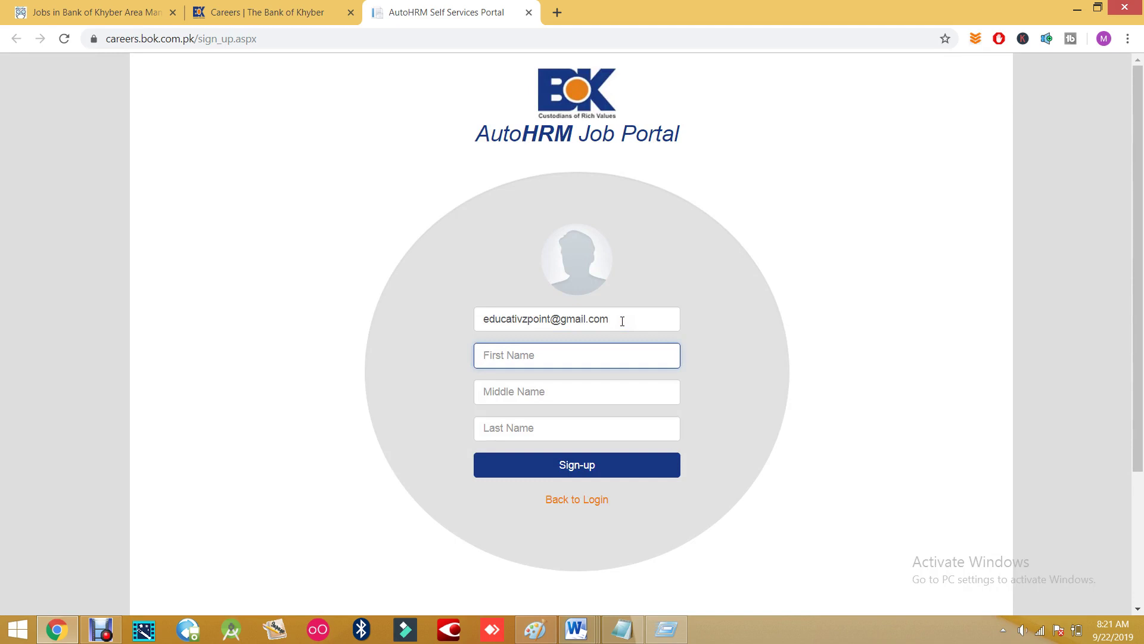
key(Tab)
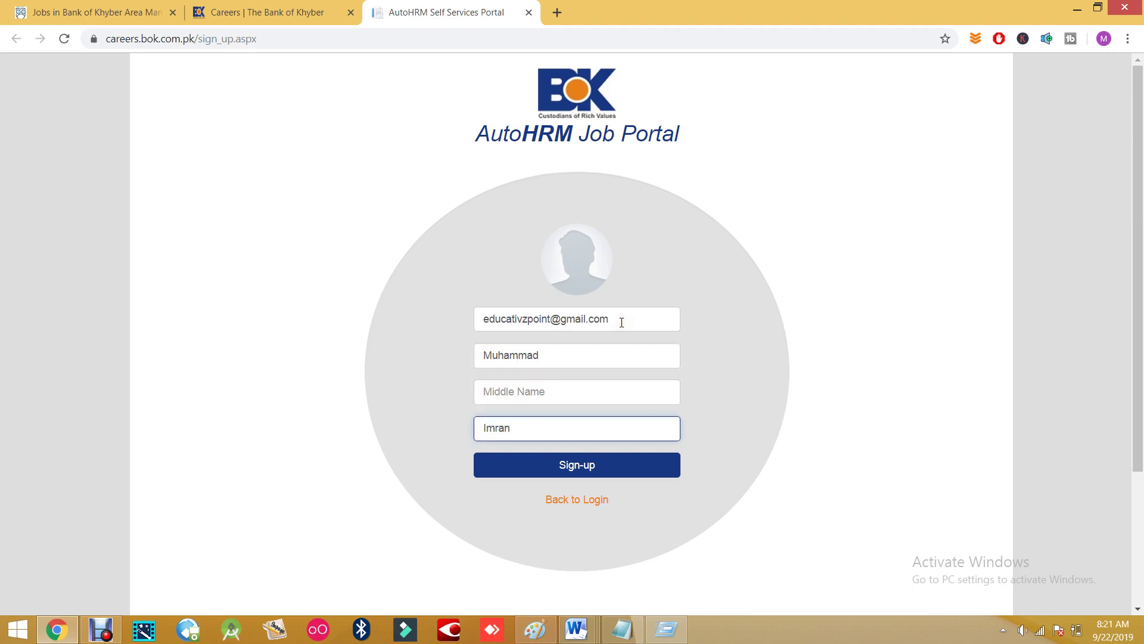
- Recheck the name fields, submit the sign-up, and acknowledge the registration success message
click(504, 360)
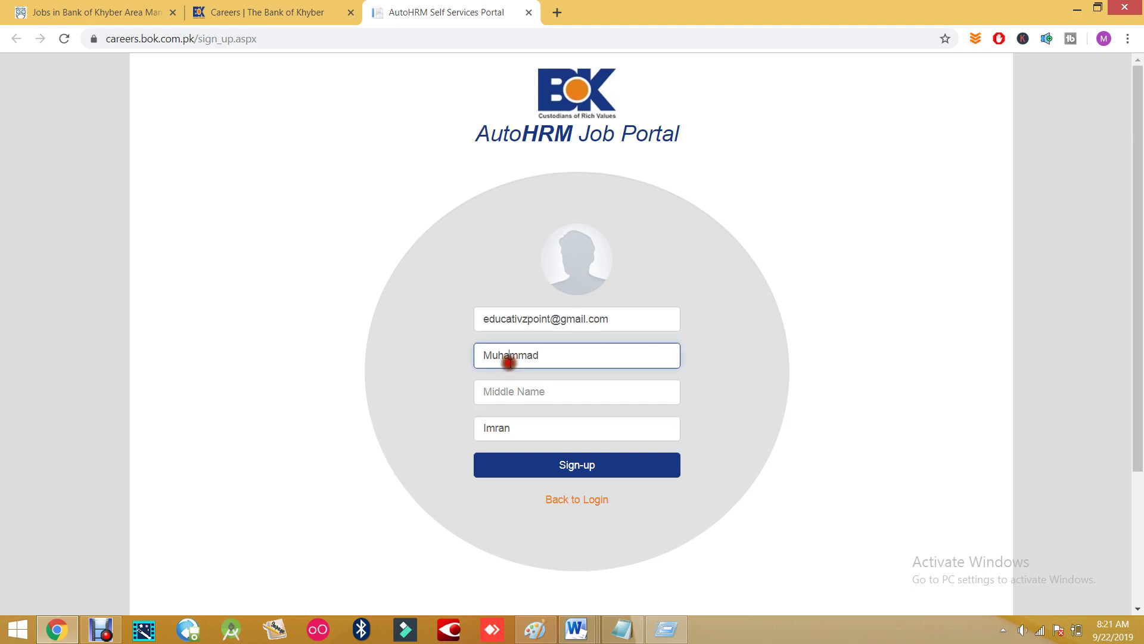
click(506, 392)
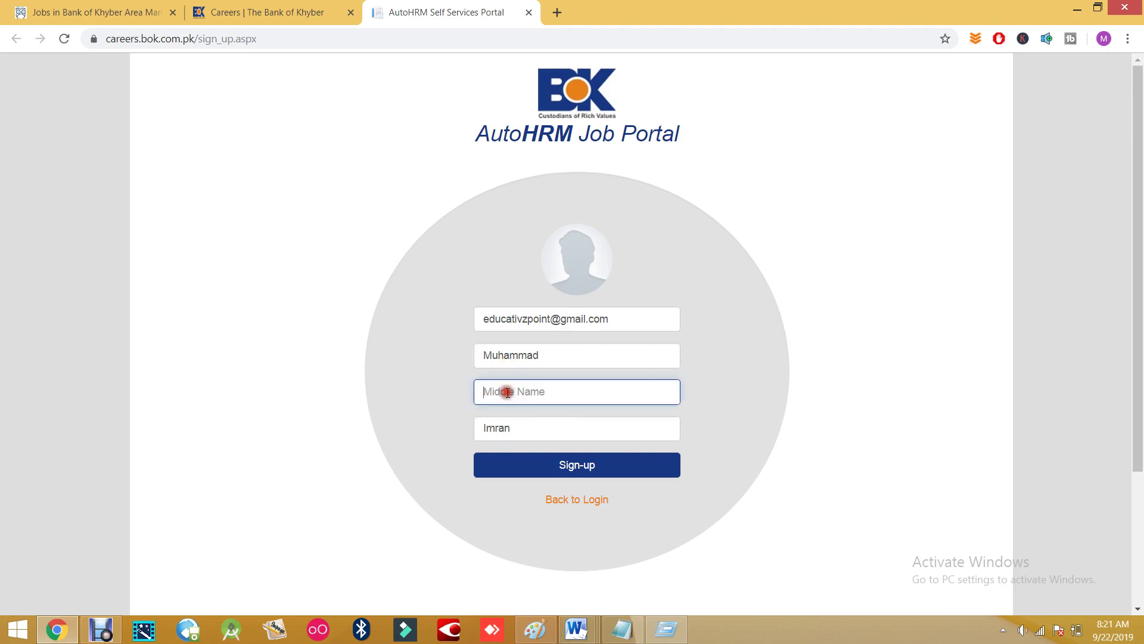
click(512, 358)
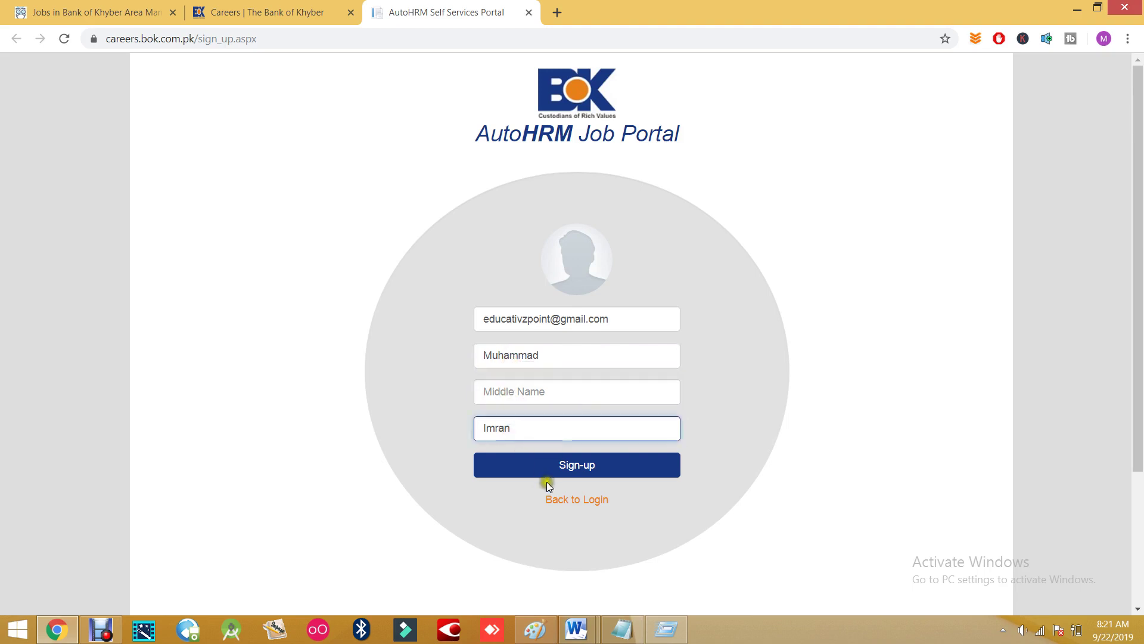
click(584, 472)
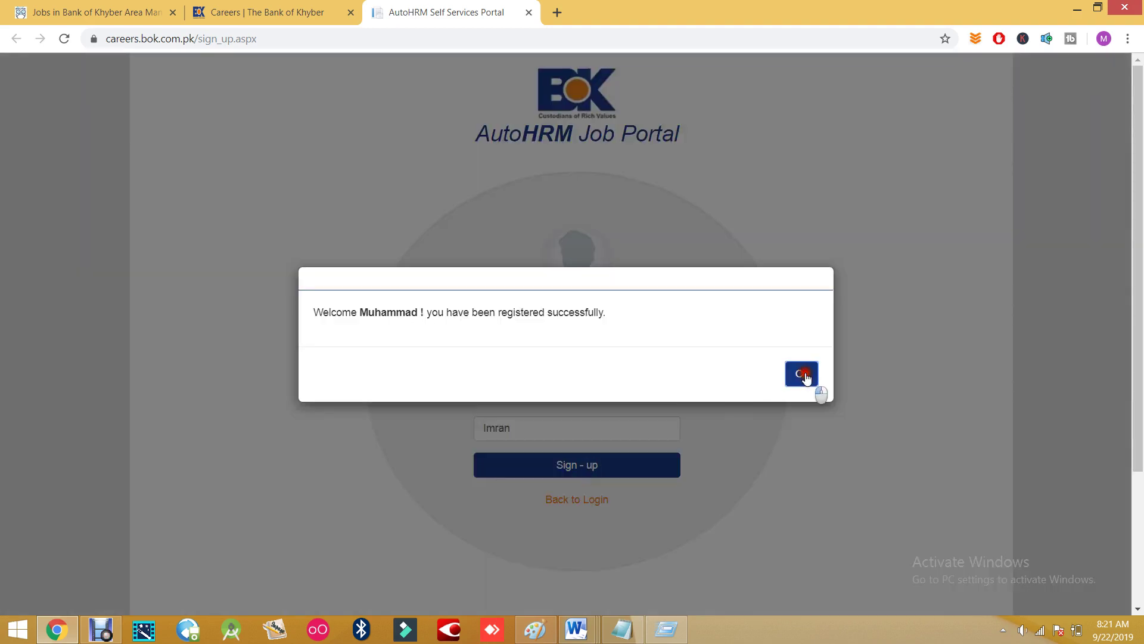
click(802, 375)
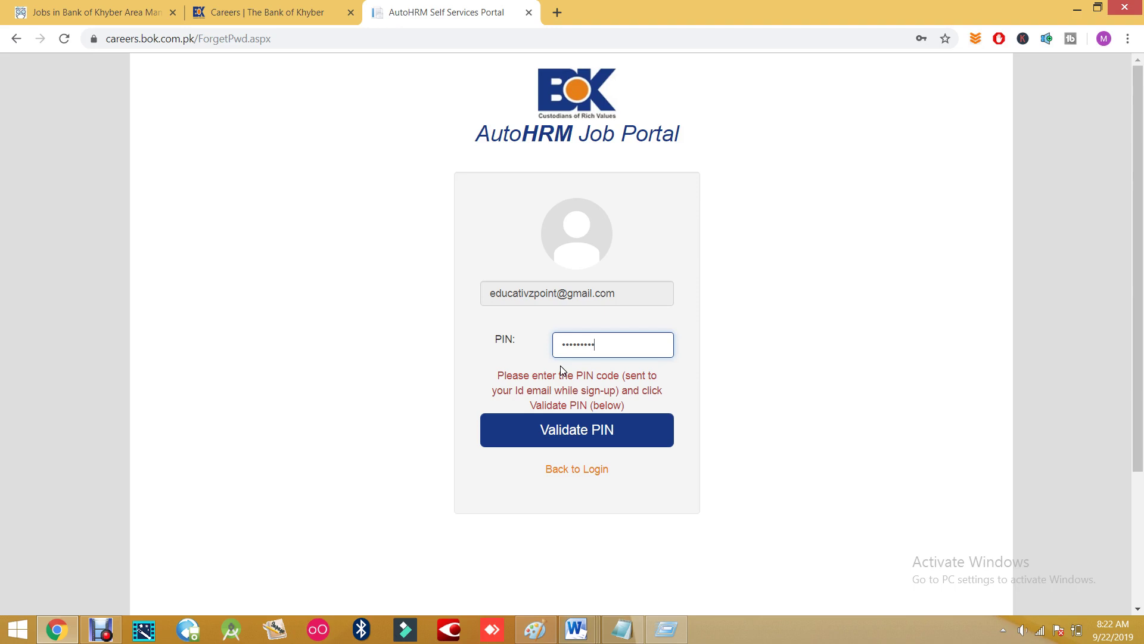
- Validate the entered PIN and accept the verification message
key(Return)
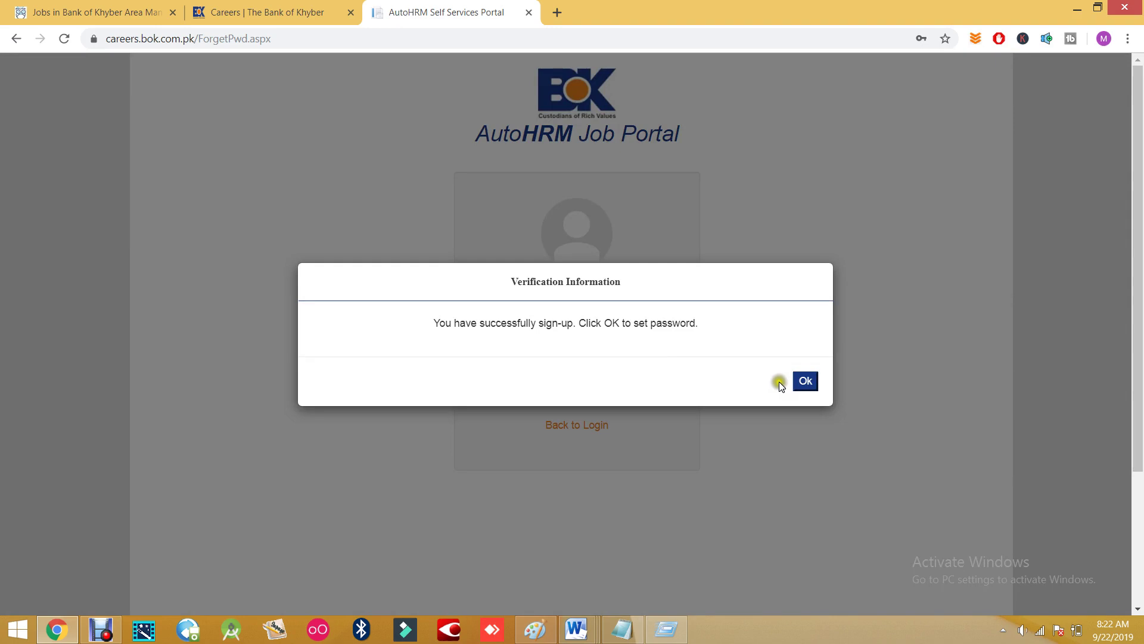
click(806, 381)
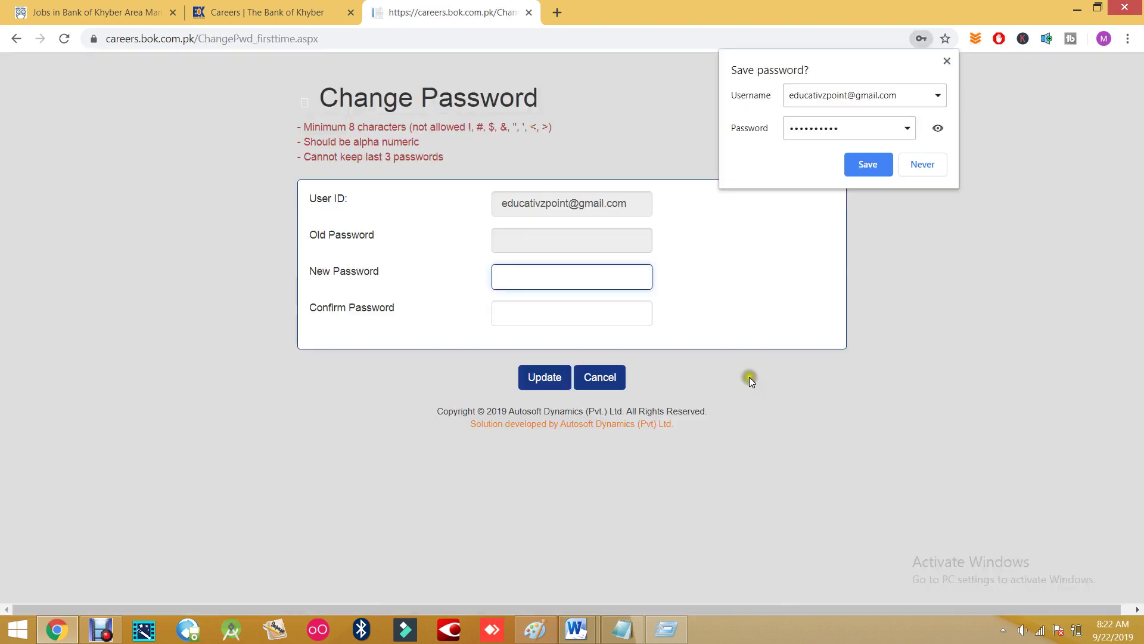
- Dismiss Chrome's save-password offer and type the new password into New Password
click(868, 165)
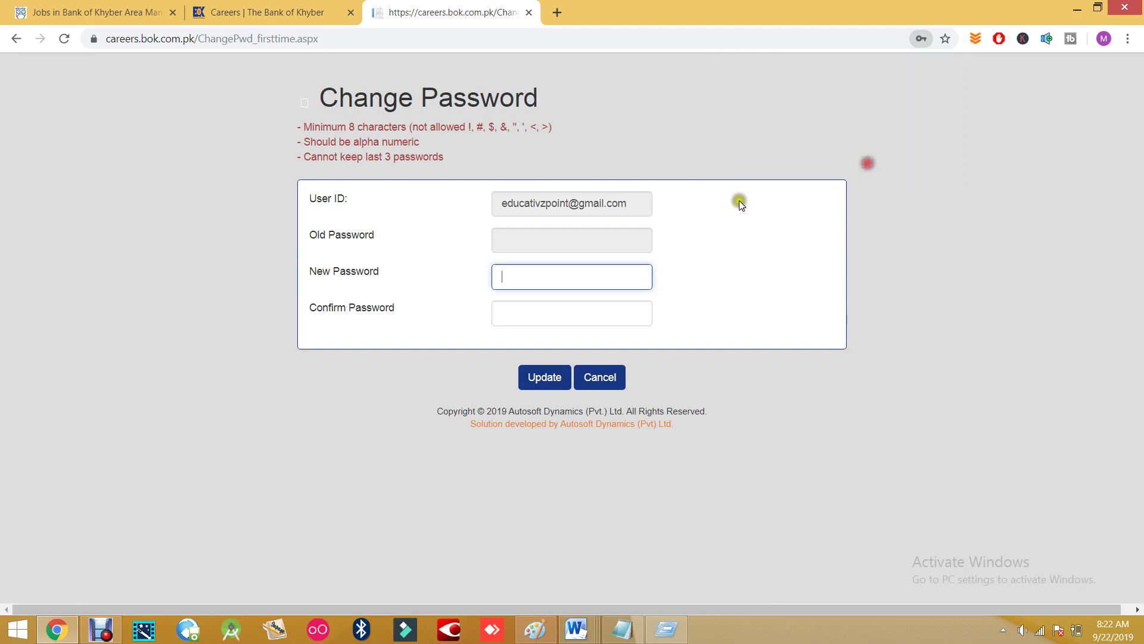
click(504, 280)
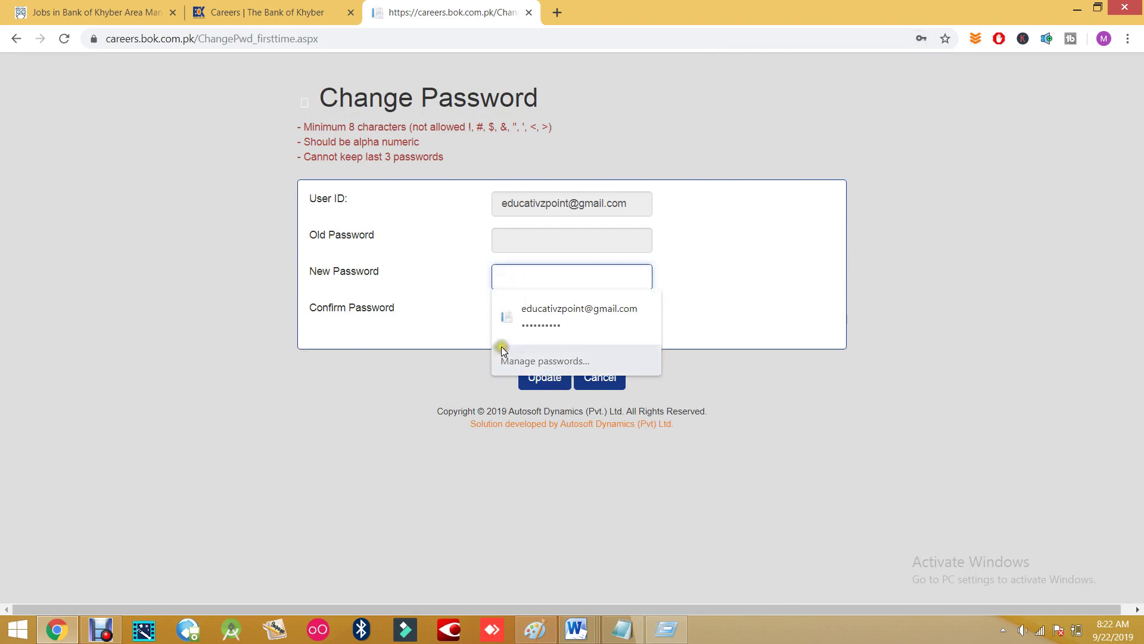
click(535, 326)
drag(538, 279, 474, 273)
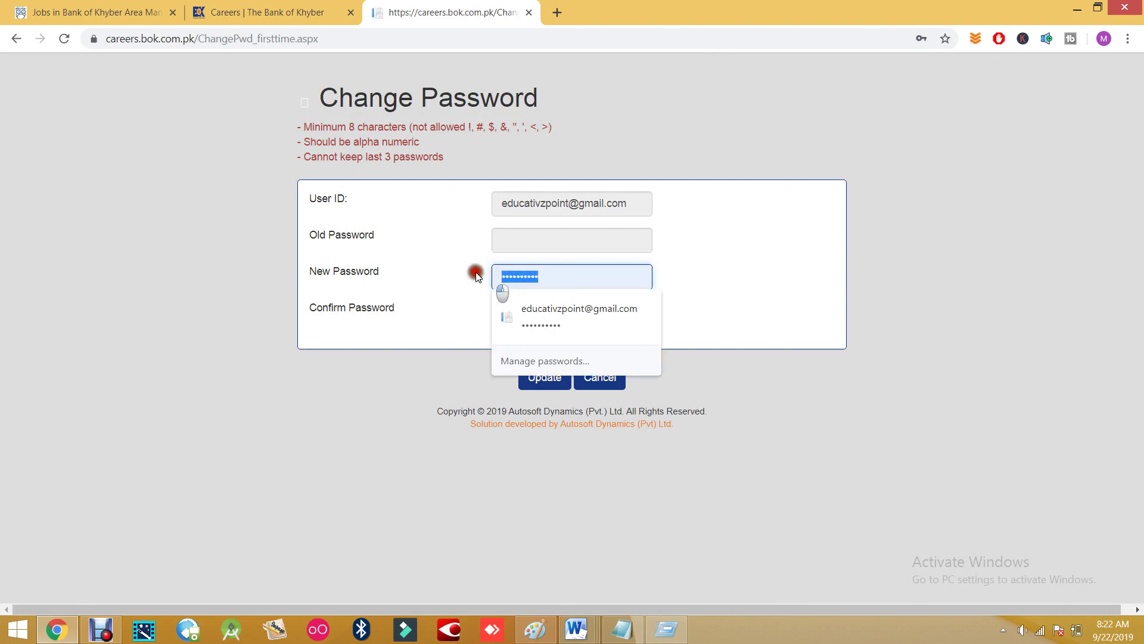
text(•••••••)
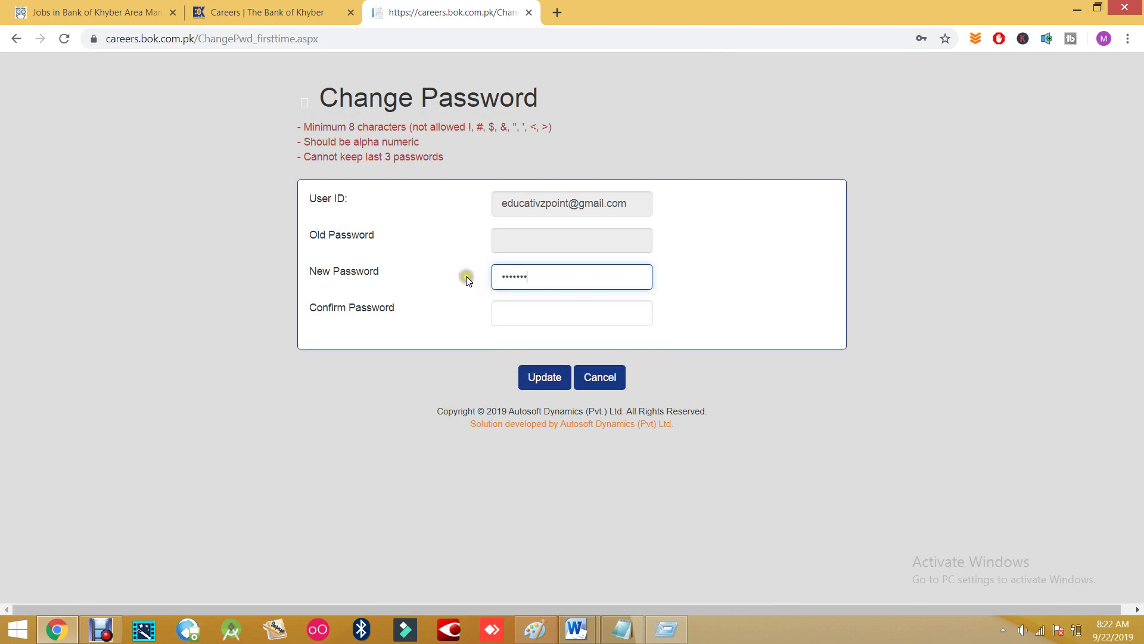
text(••••)
key(Tab)
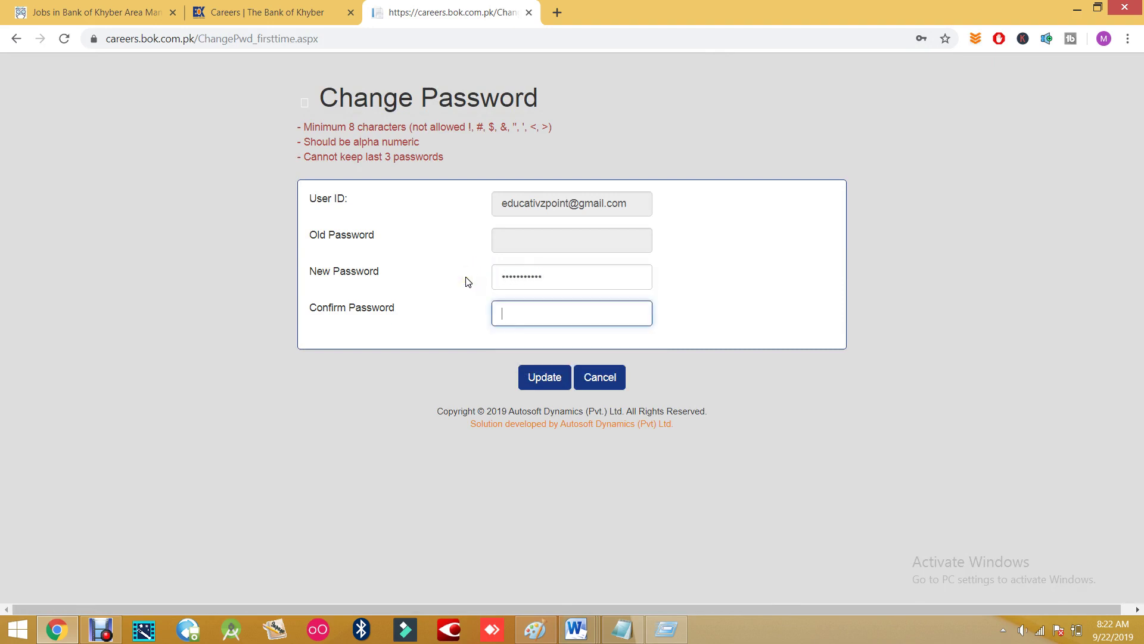
key(shift+Tab)
text(•)
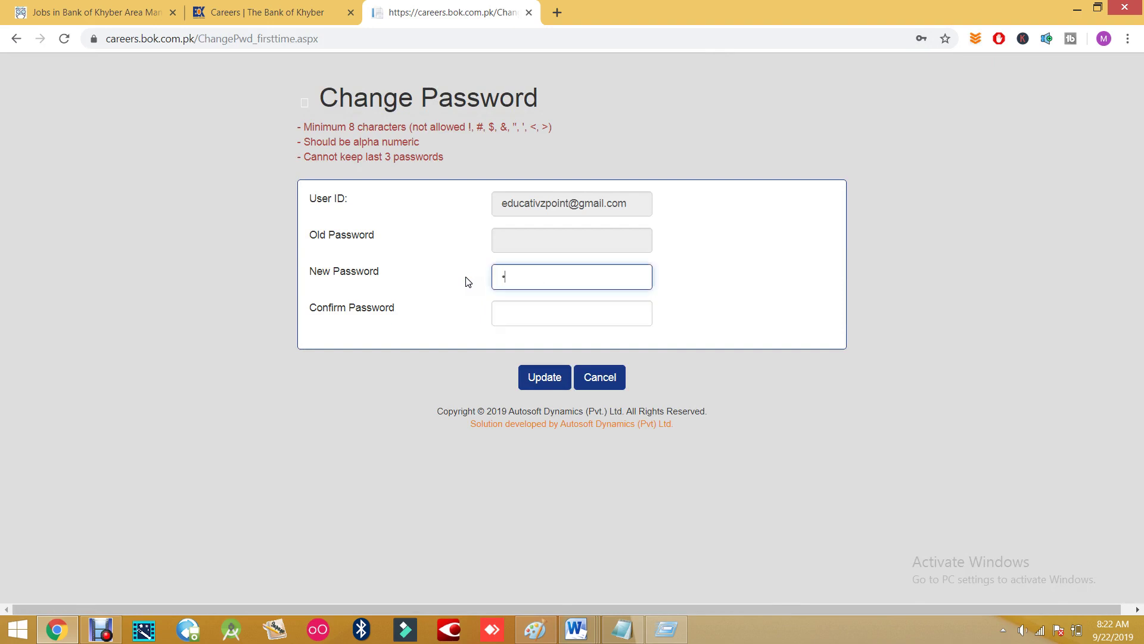
- Repeat the password in Confirm Password, update it, and acknowledge the change
key(Tab)
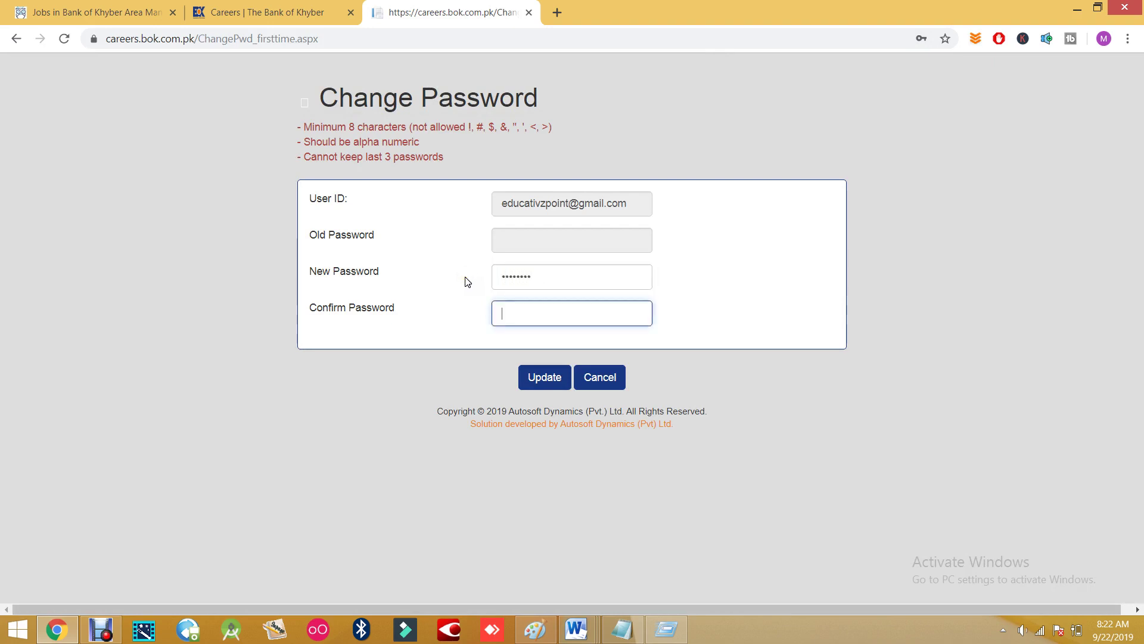
text(••••••••)
click(551, 378)
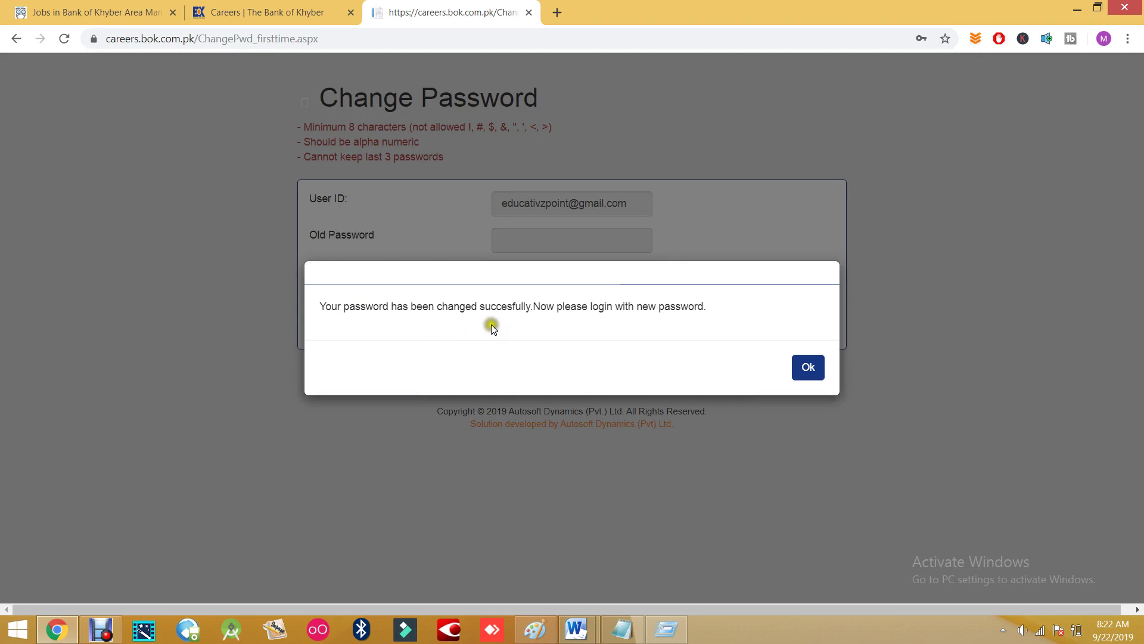
click(793, 365)
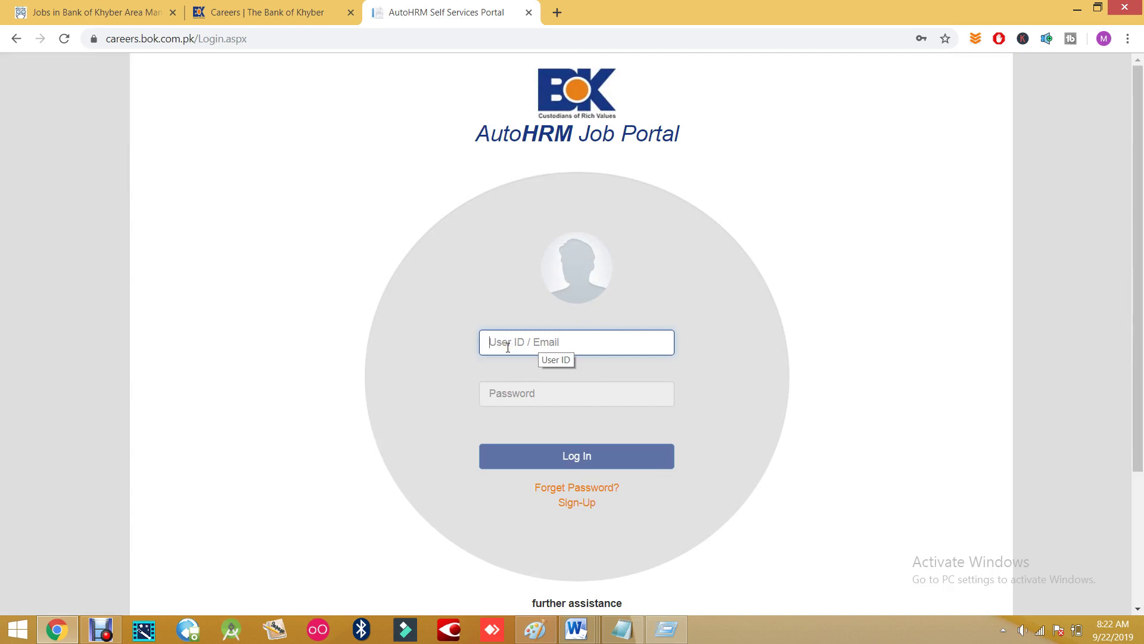
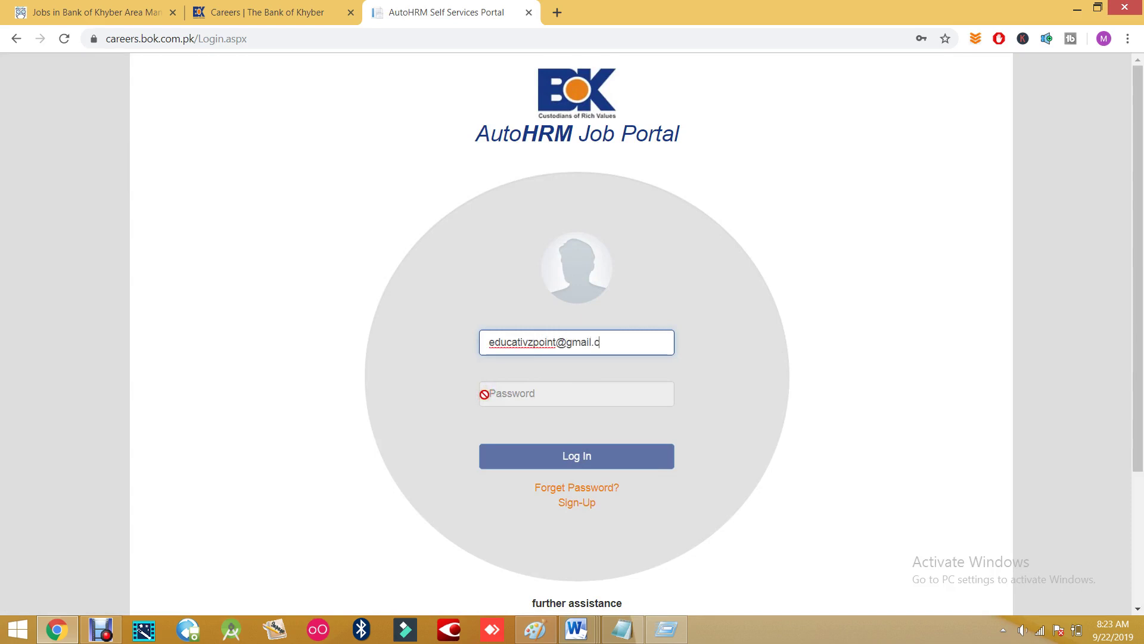
- Enter the account e-mail as User ID and the password, then attempt to log in
key(Tab)
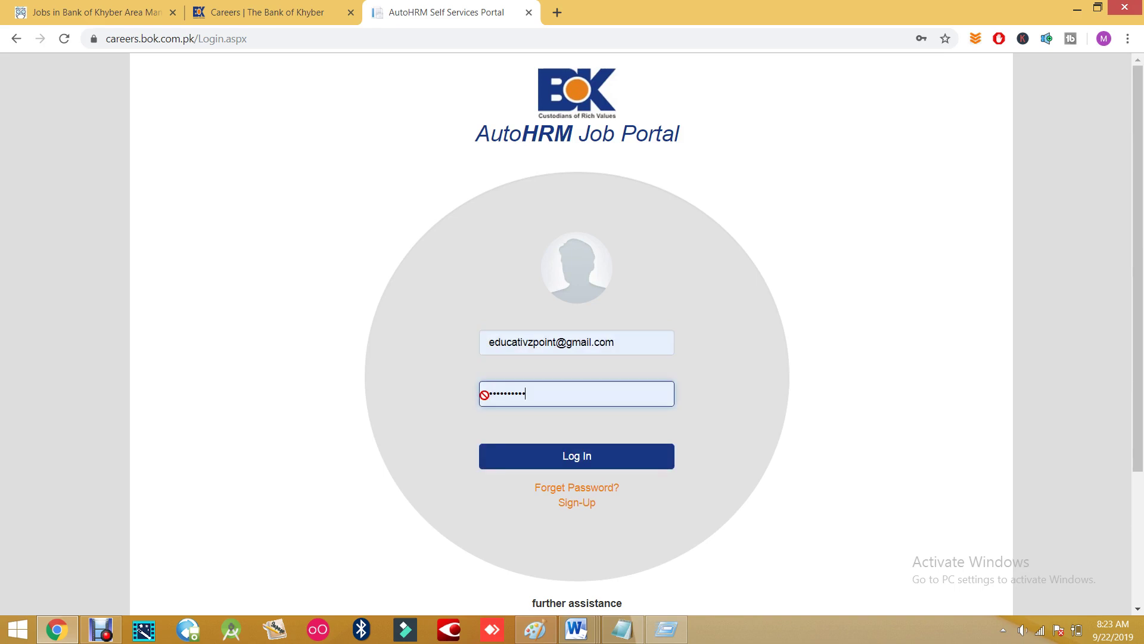
text(*)
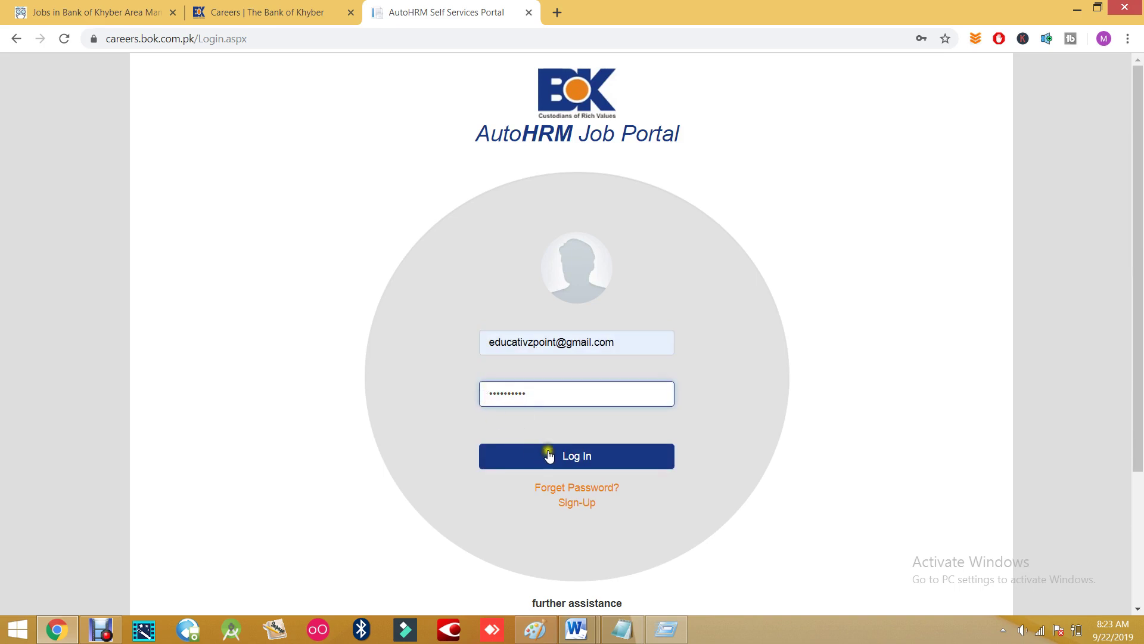
click(549, 455)
- Retype the password after the invalid login and sign in again
click(537, 394)
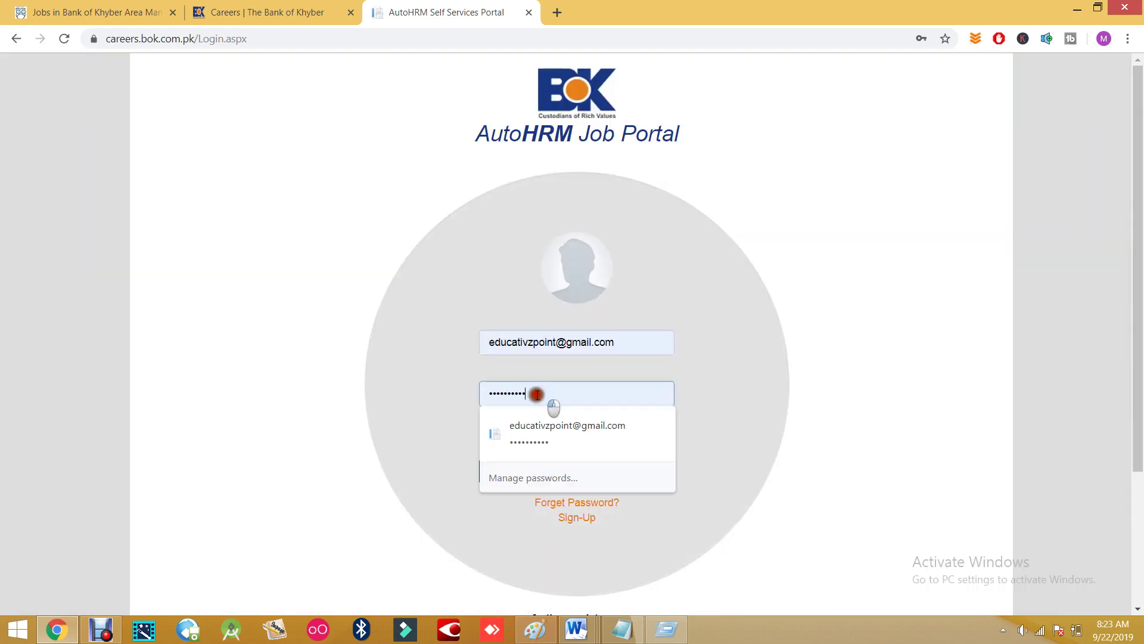
drag(537, 394, 418, 401)
text(********)
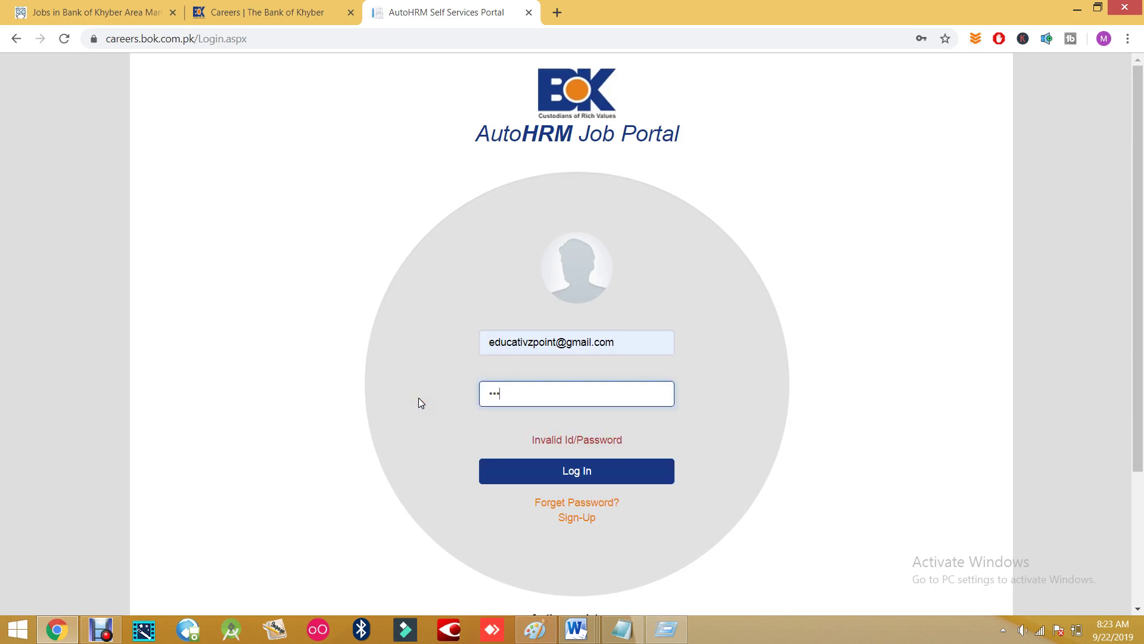
key(Return)
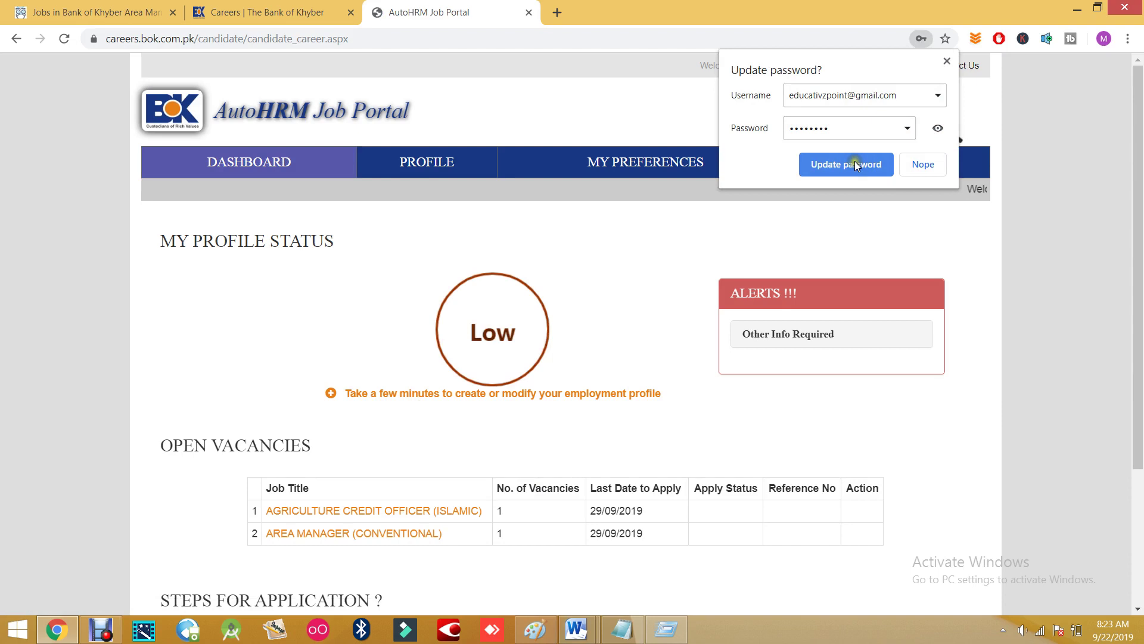
- Let Chrome update the saved password and scroll down the candidate dashboard
click(854, 161)
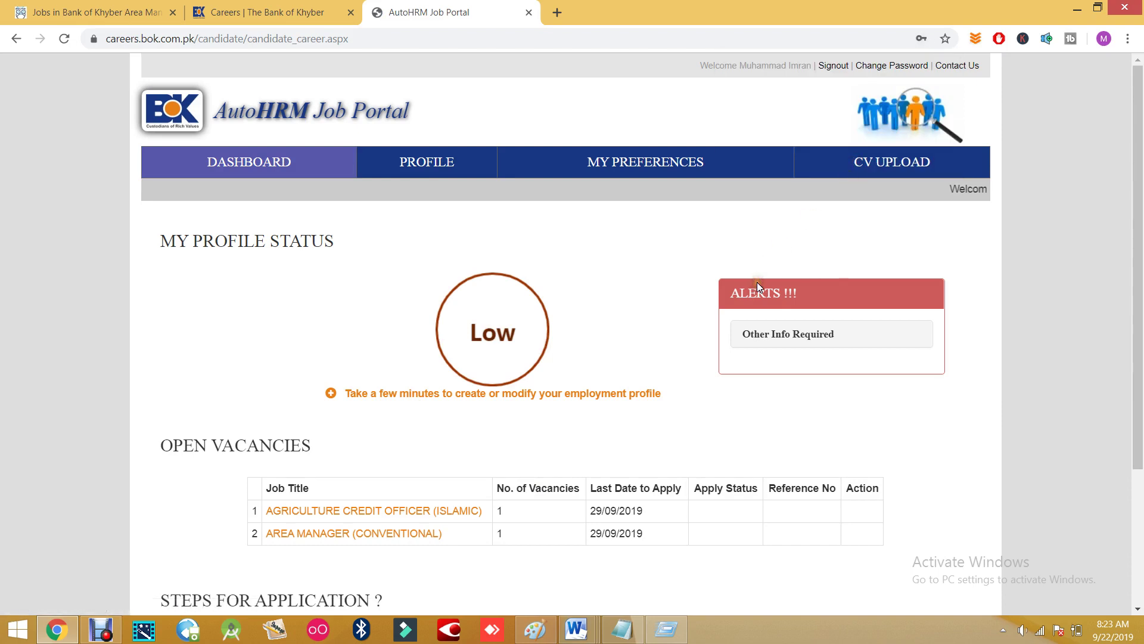
scroll(638, 299, down, 1)
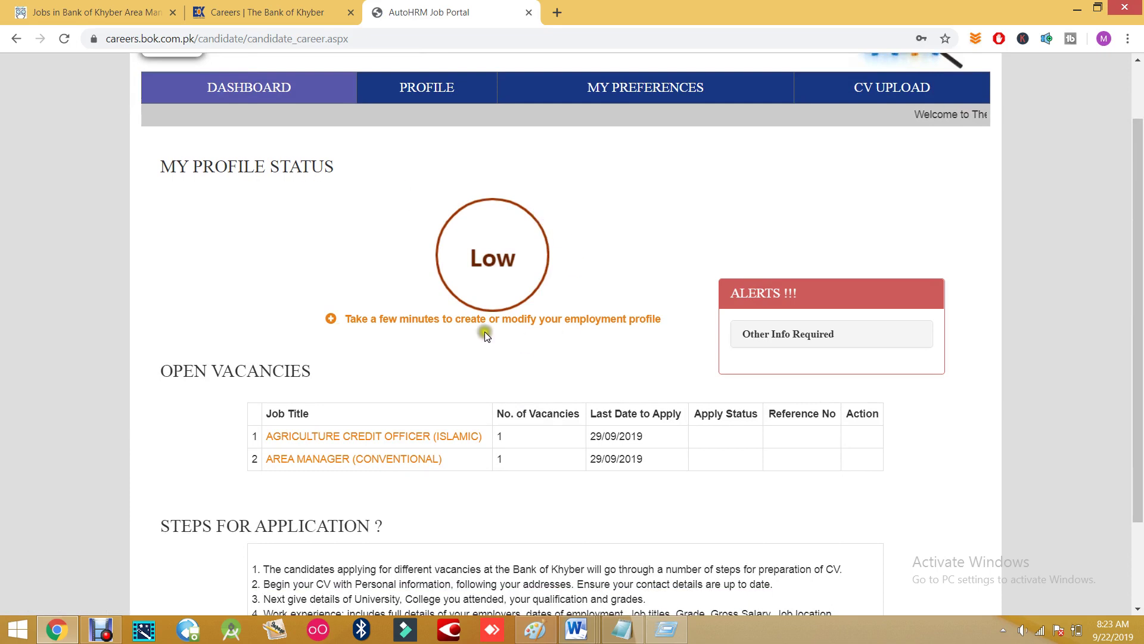
scroll(481, 293, down, 1)
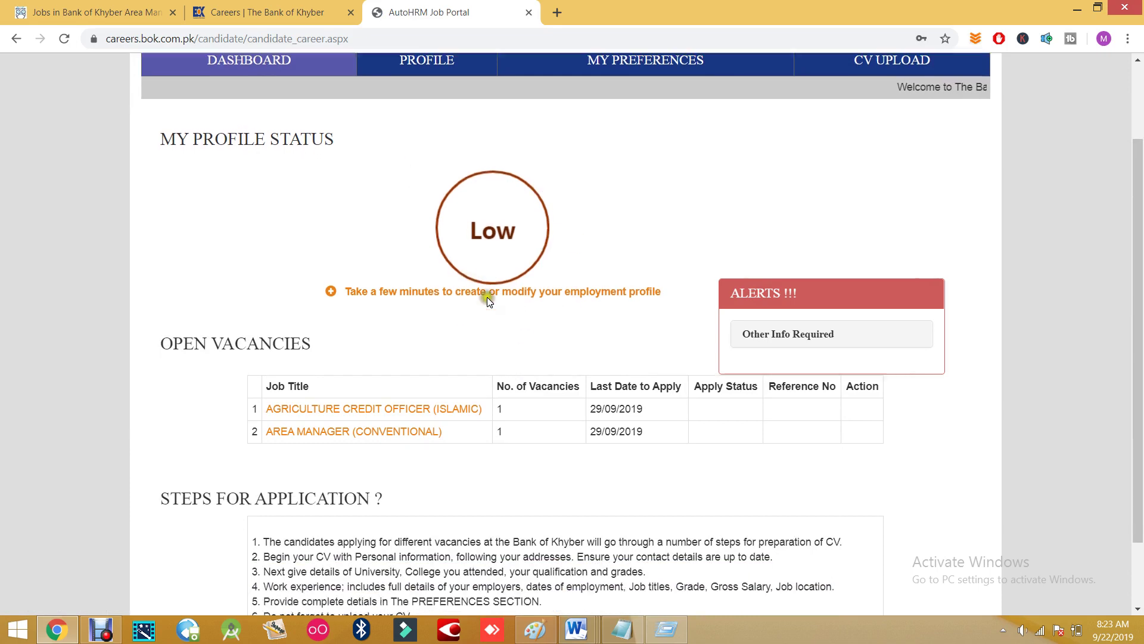
scroll(502, 340, down, 1)
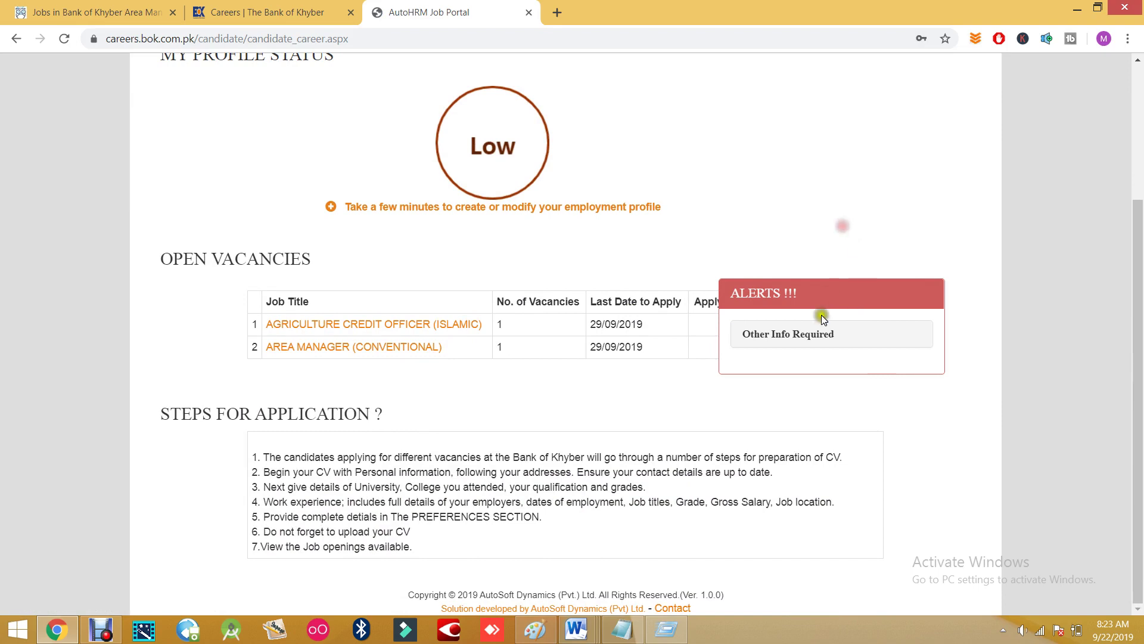
click(806, 337)
- Highlight the first application step and steps 3–6 of Steps for Application, then scroll back up
drag(258, 459, 838, 453)
click(829, 426)
drag(262, 488, 409, 535)
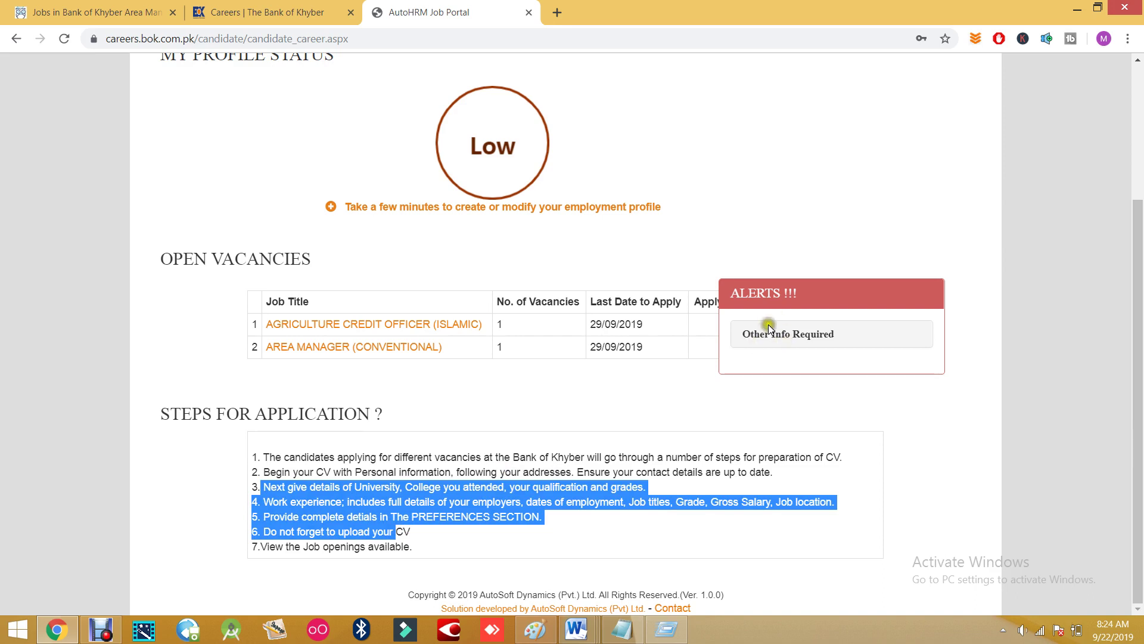
click(693, 319)
drag(756, 294, 785, 297)
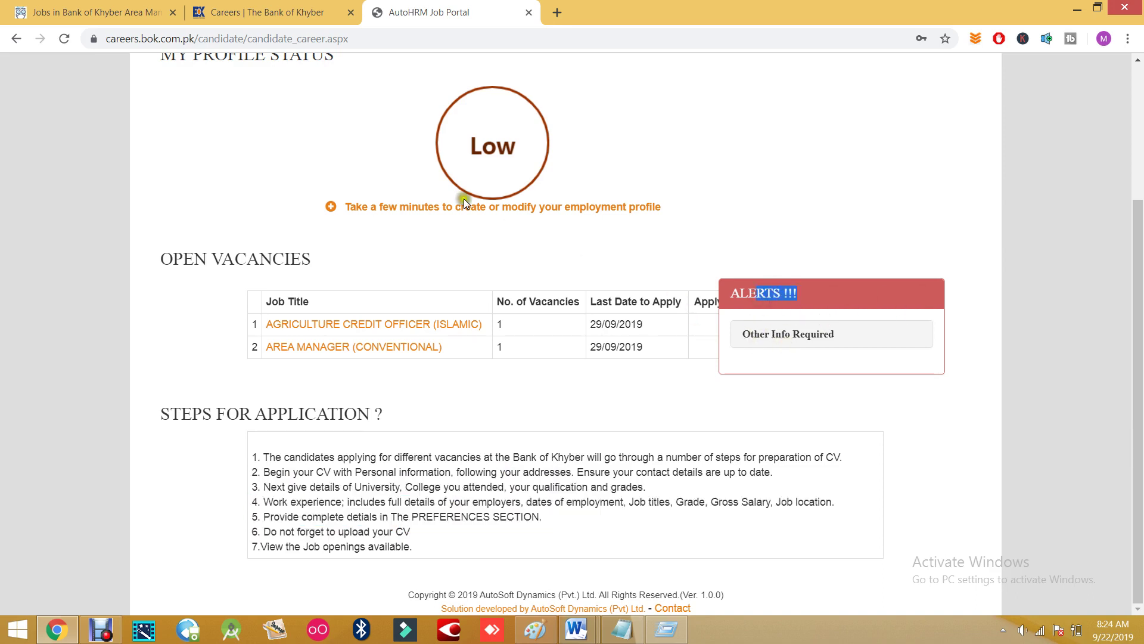
scroll(641, 339, up, 3)
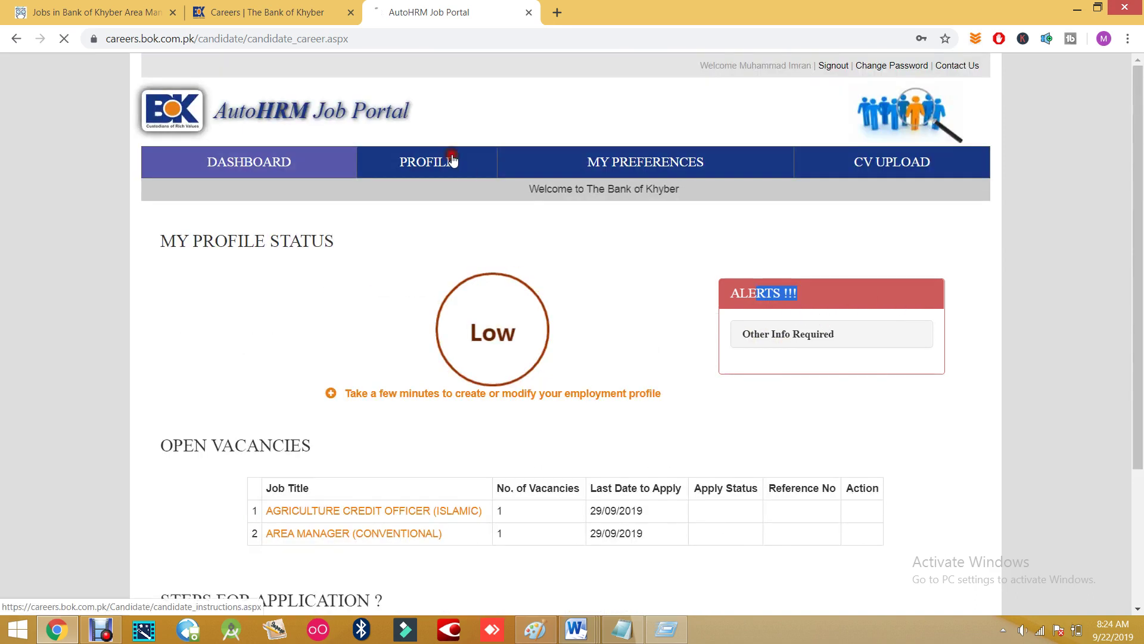
- Open the candidate PROFILE and start the profile form with Let's Start
click(452, 161)
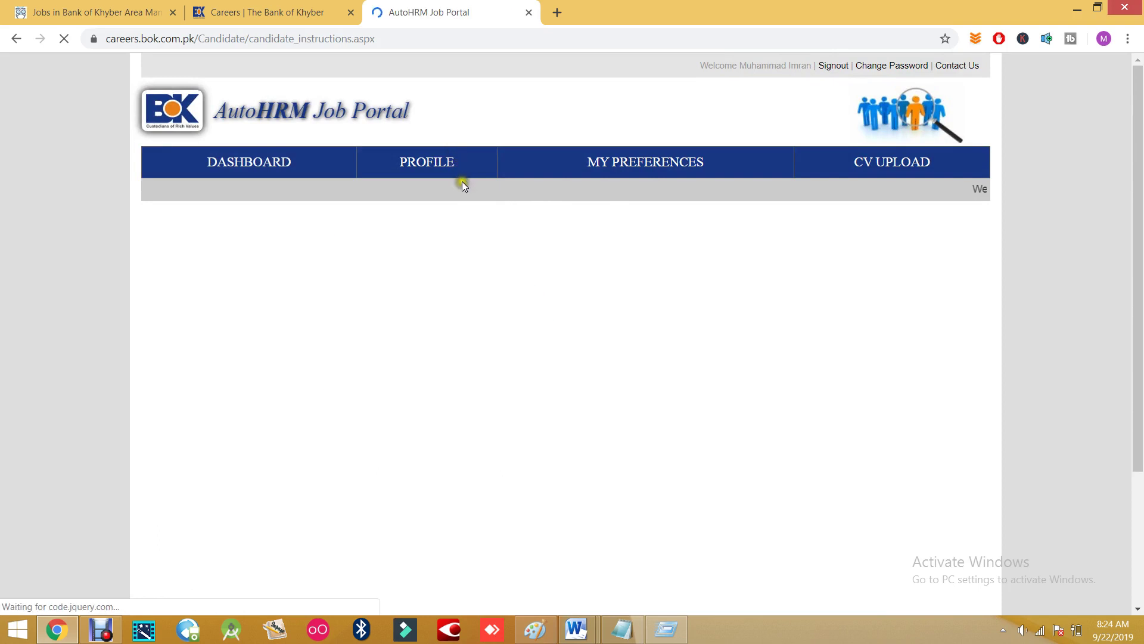
scroll(538, 455, down, 2)
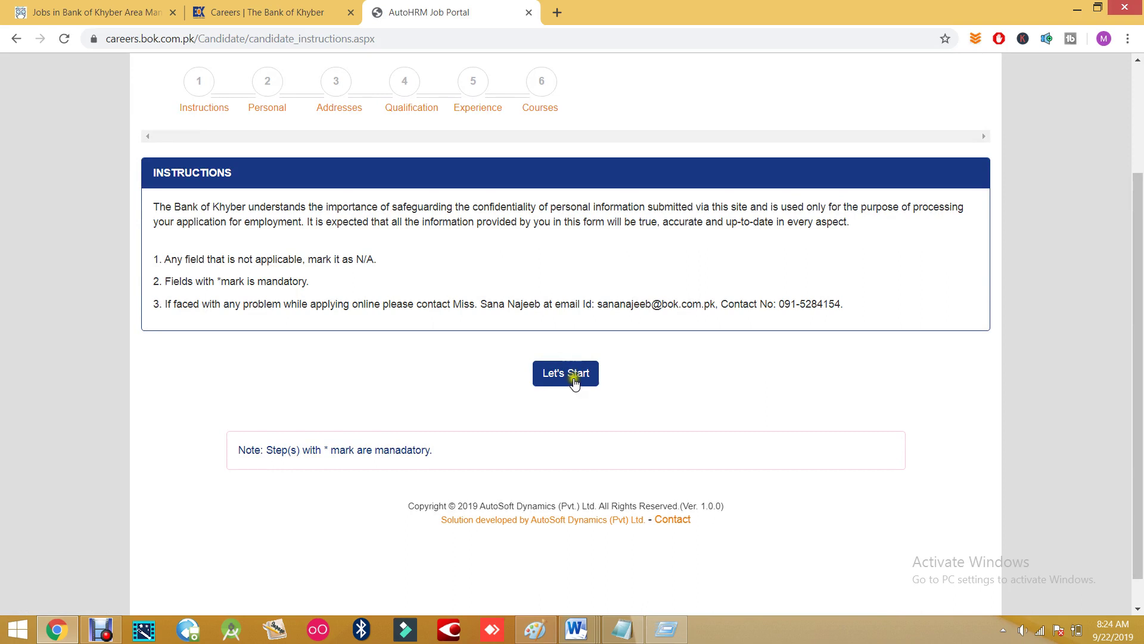
click(570, 375)
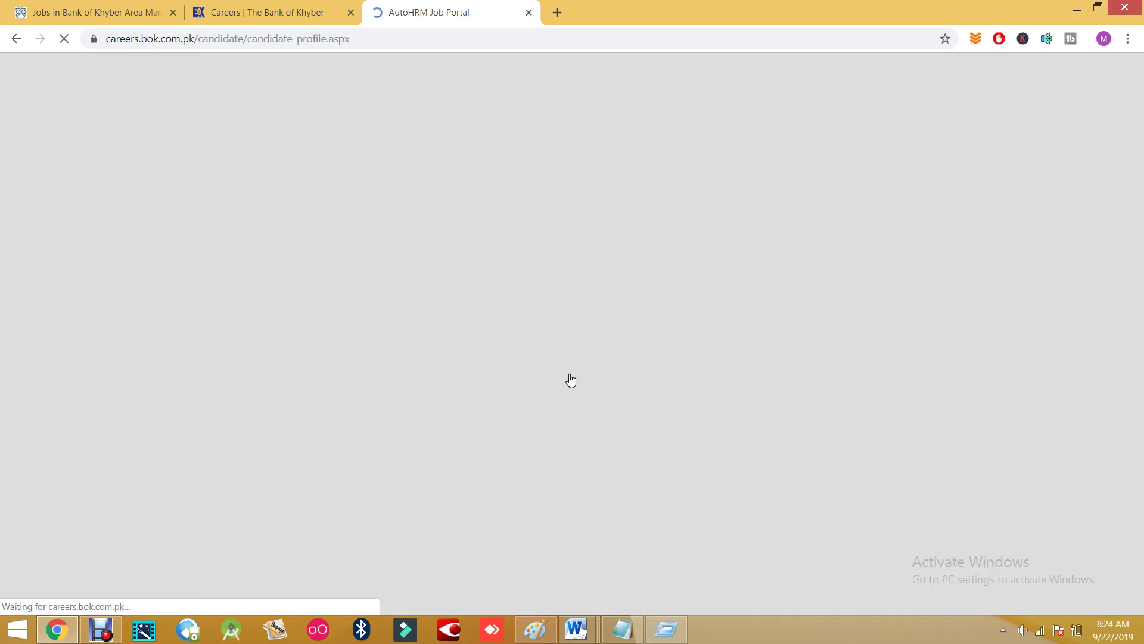
scroll(546, 378, down, 2)
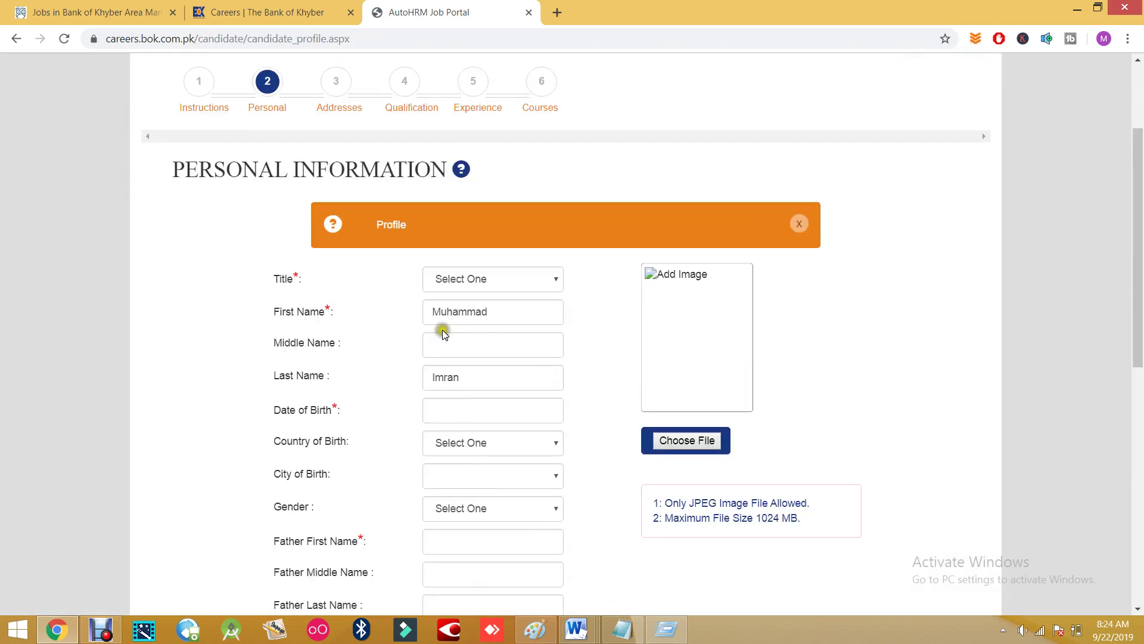
- Set the Title dropdown to Miss, replacing the first choice of Mrs
click(300, 279)
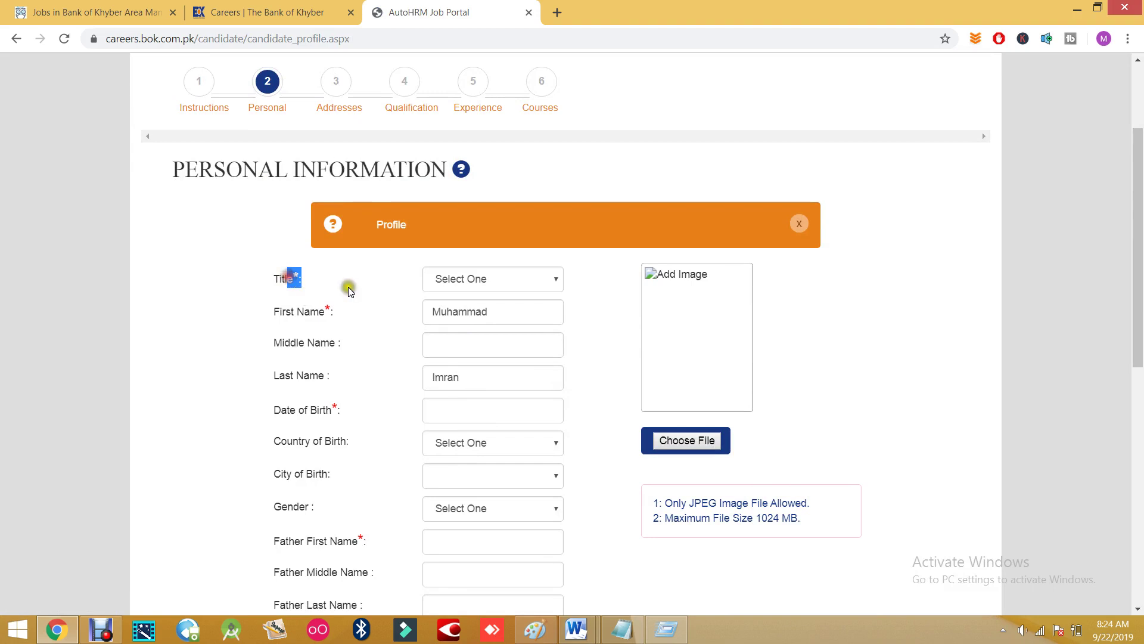
click(471, 279)
click(446, 311)
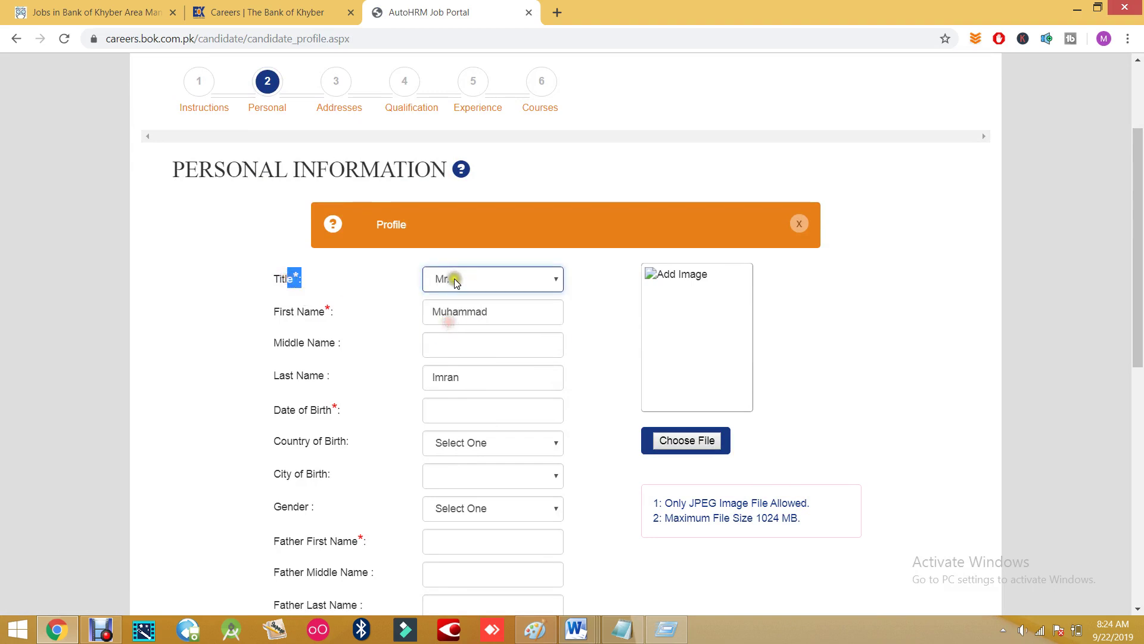
click(452, 280)
click(459, 290)
click(459, 279)
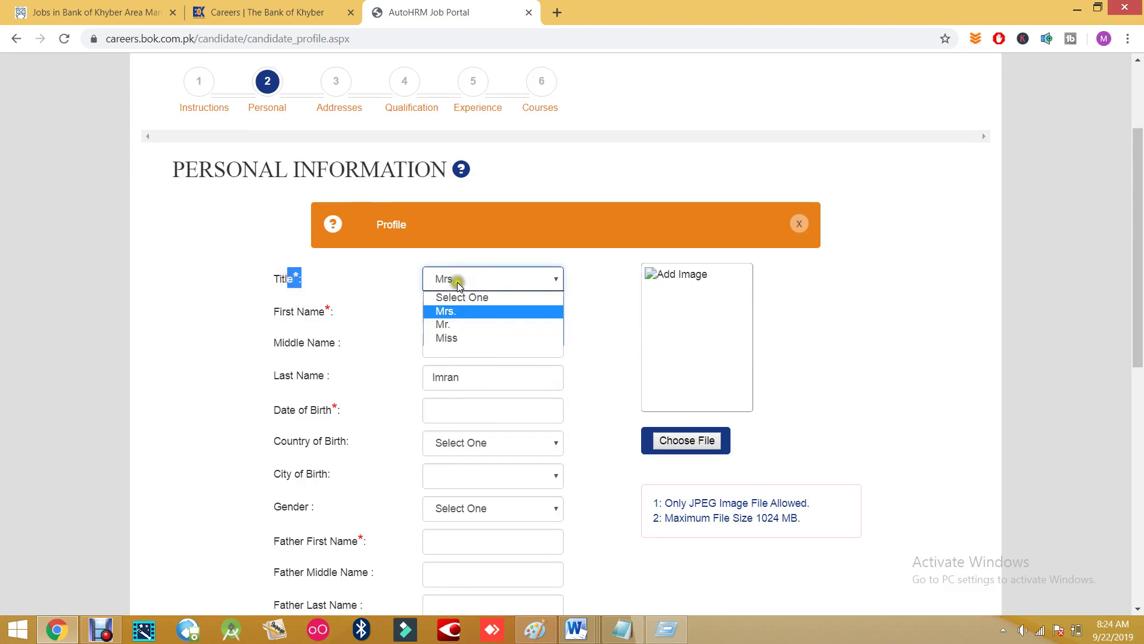
click(459, 338)
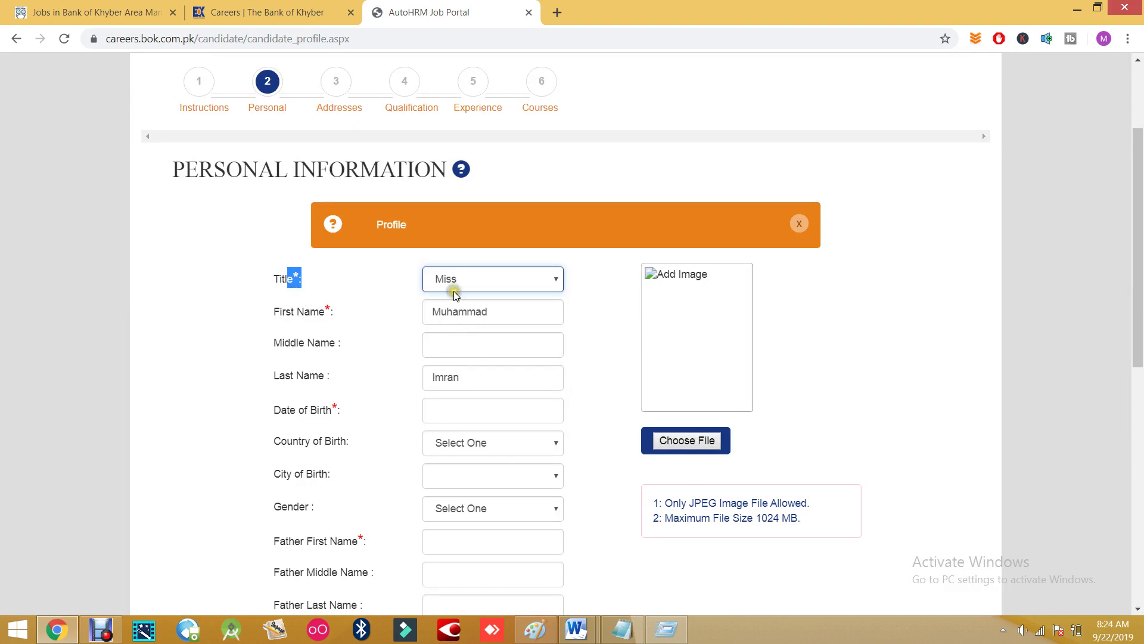
- Click into the First and Middle Name fields and open the profile photo file picker
click(478, 318)
click(474, 347)
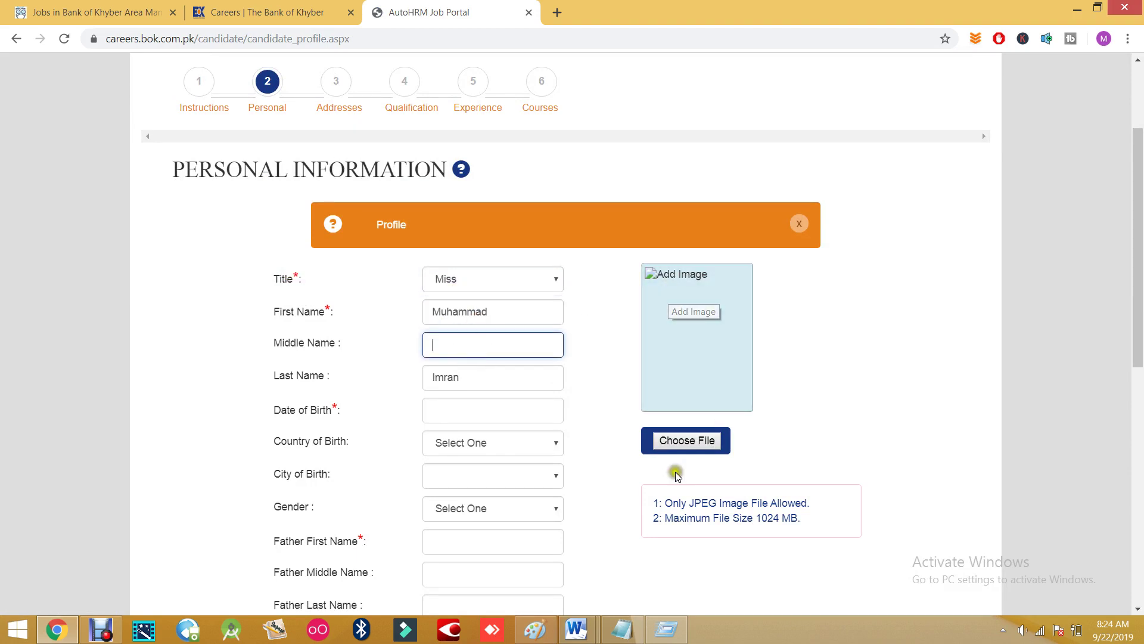
click(690, 442)
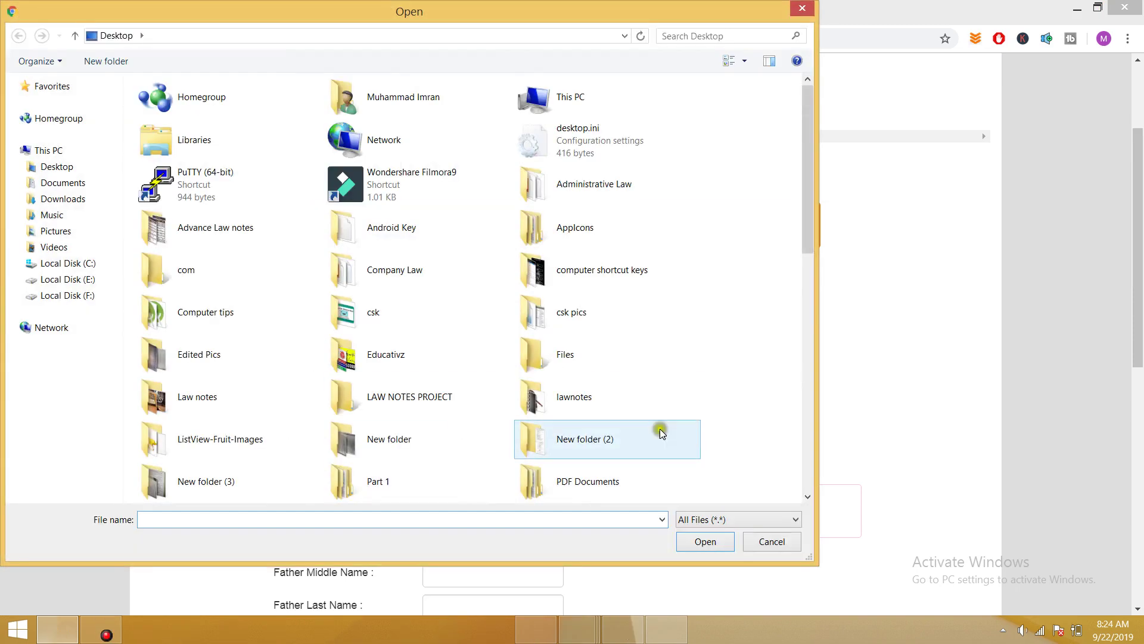
- Close the photo picker without choosing a file and set Date of Birth to 13/06/2018
click(788, 12)
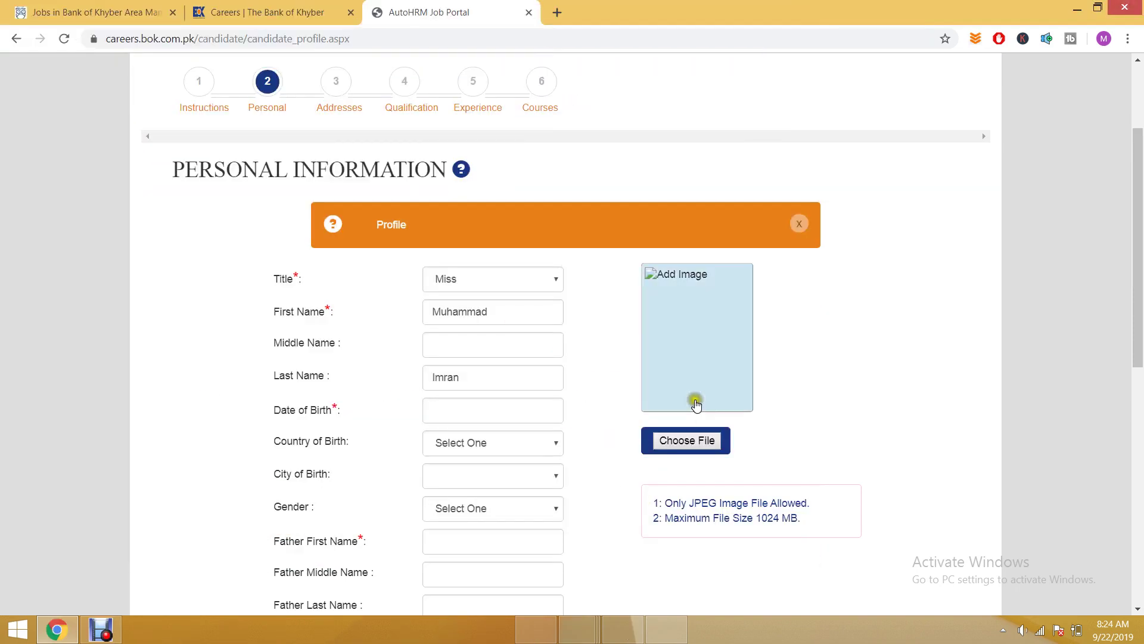
scroll(681, 425, down, 3)
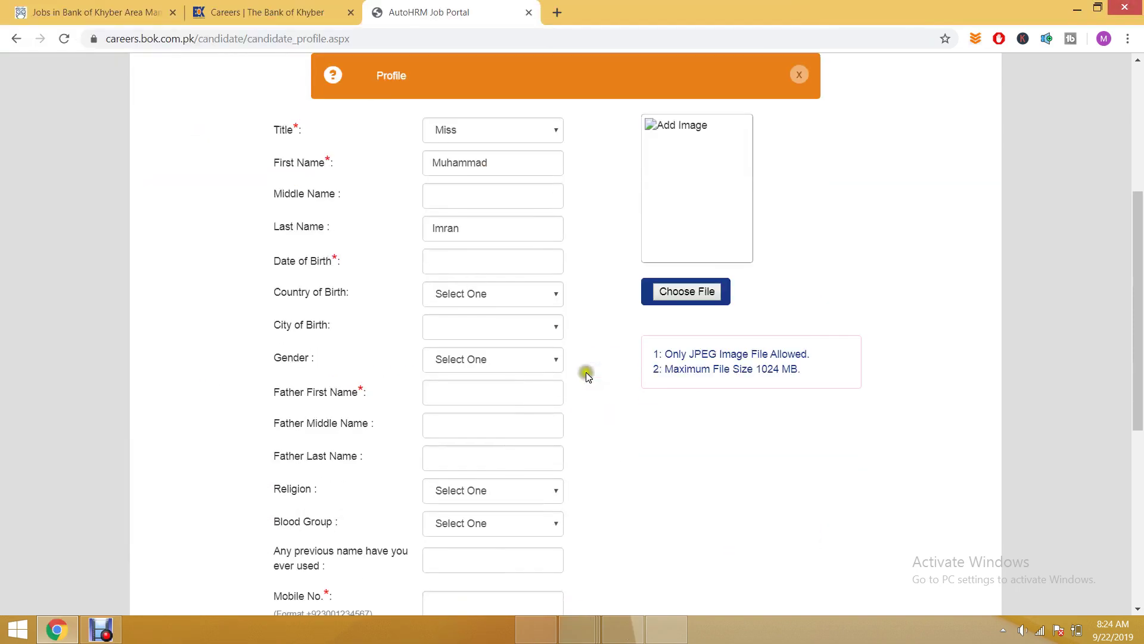
click(473, 263)
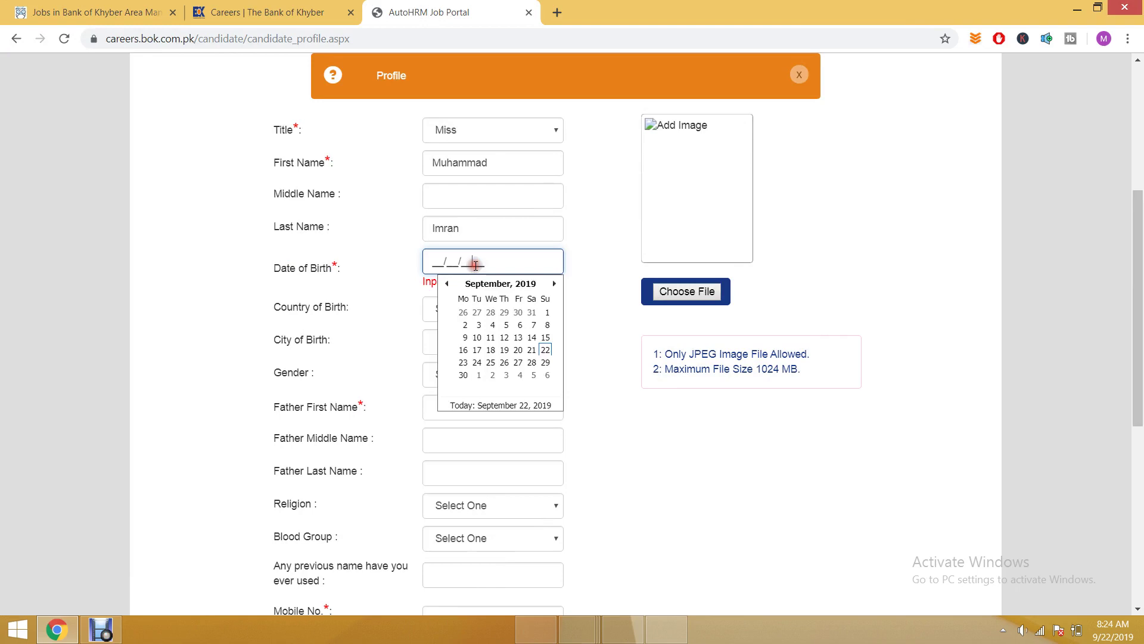
click(501, 284)
click(499, 284)
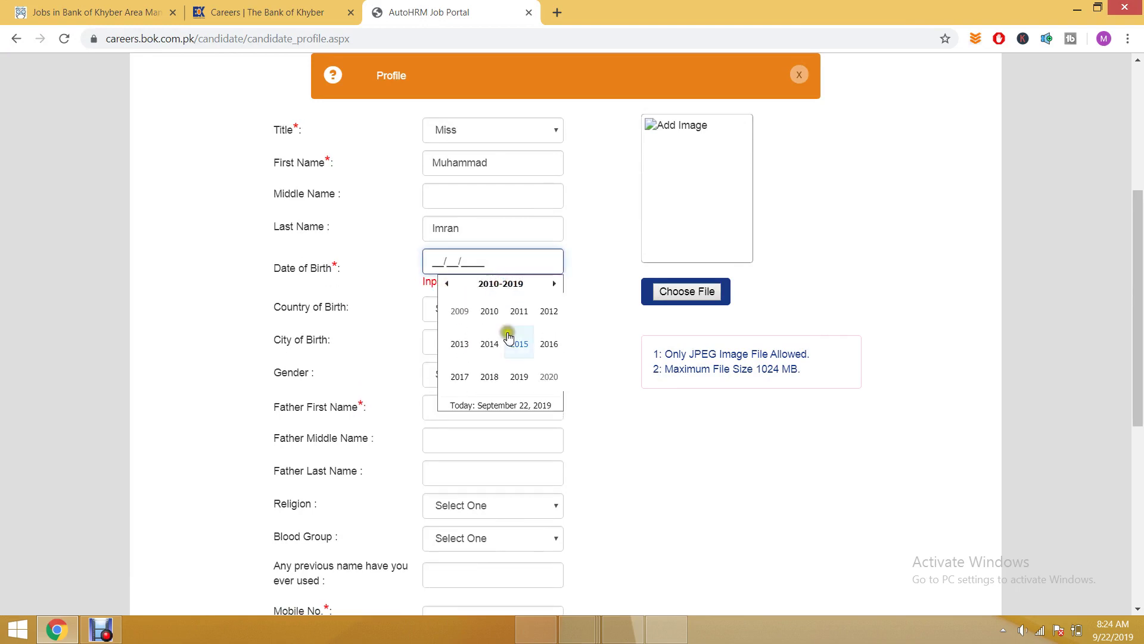
click(485, 377)
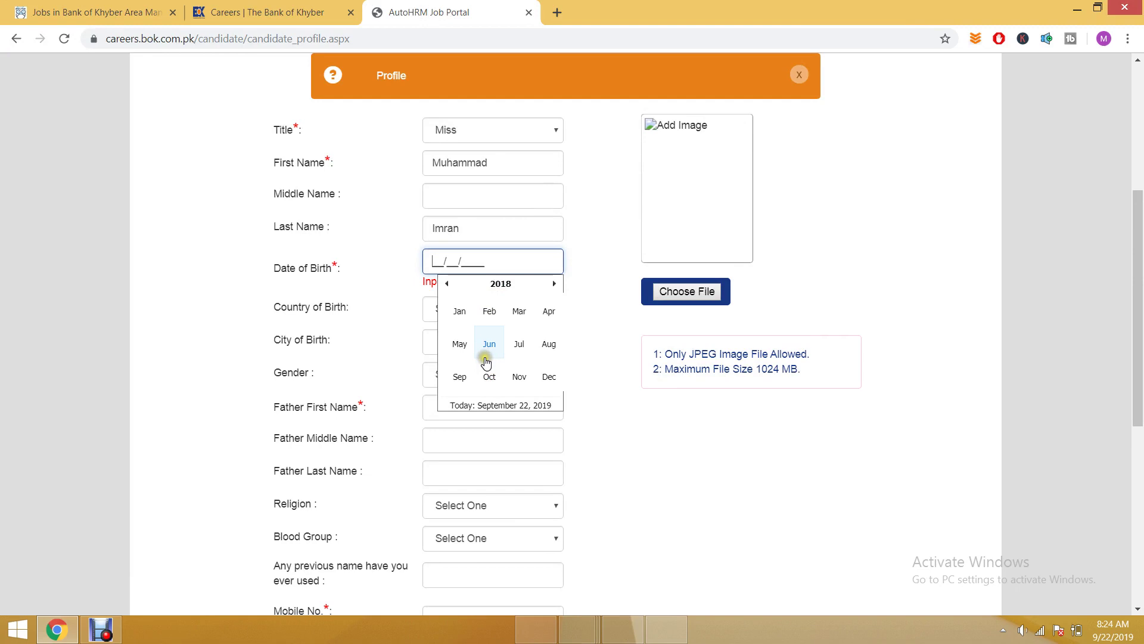
click(489, 343)
click(491, 337)
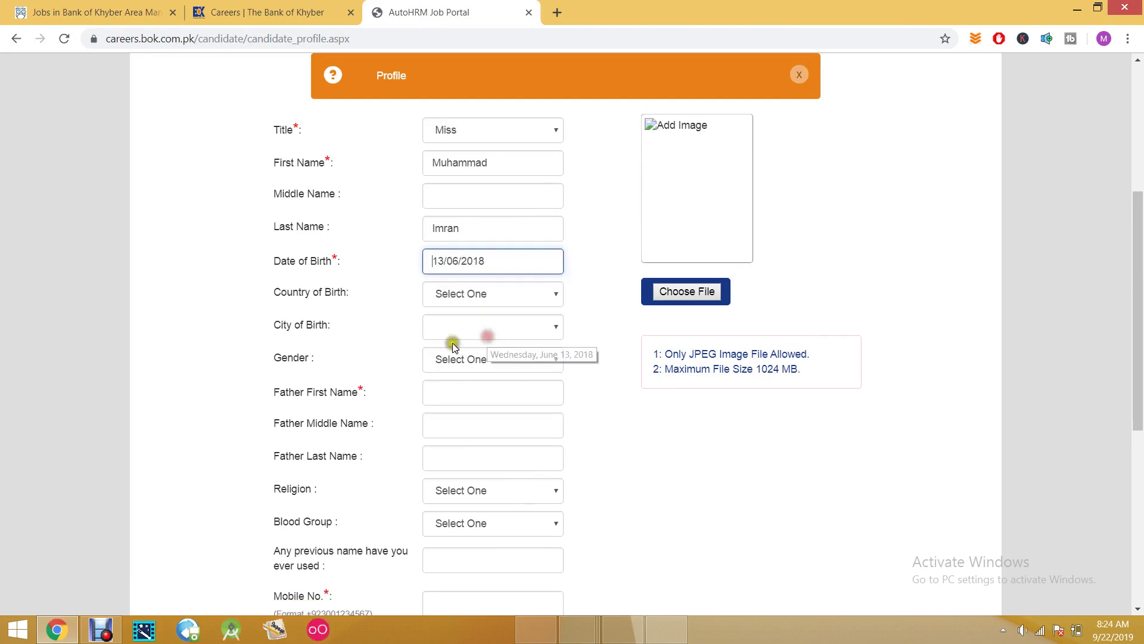
- Set Country of Birth to PAKISTAN
click(511, 302)
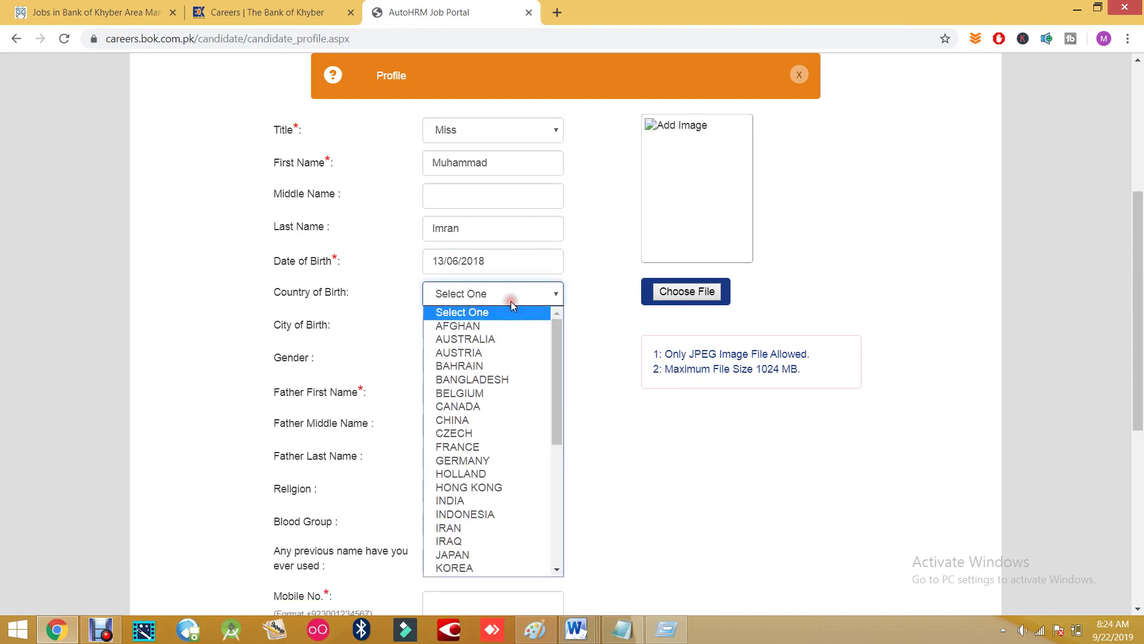
key(p)
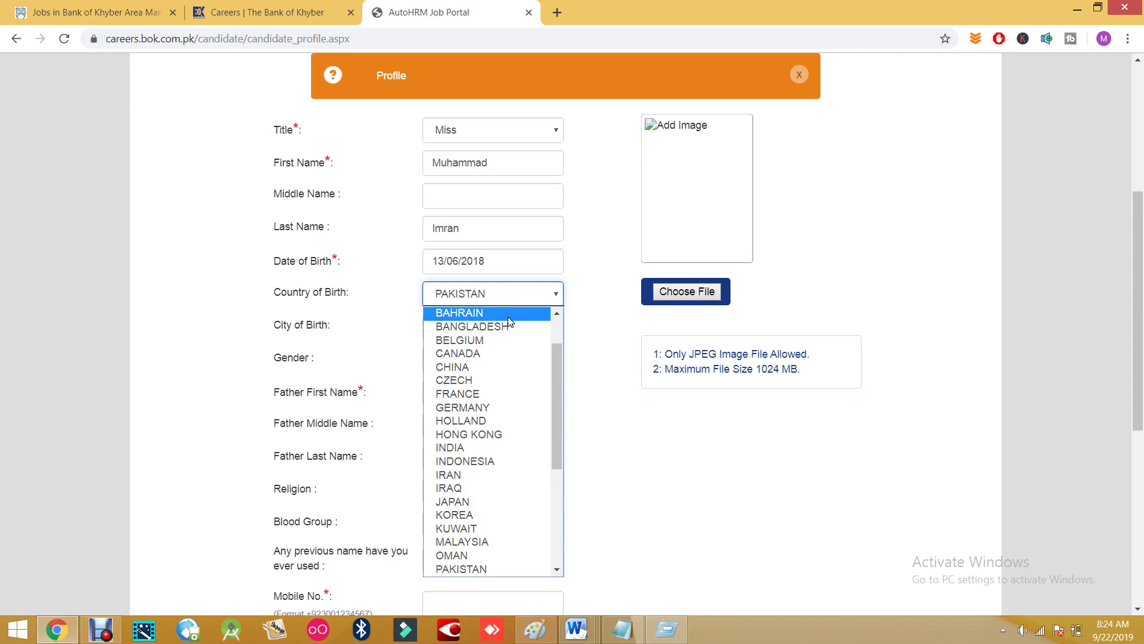
key(p)
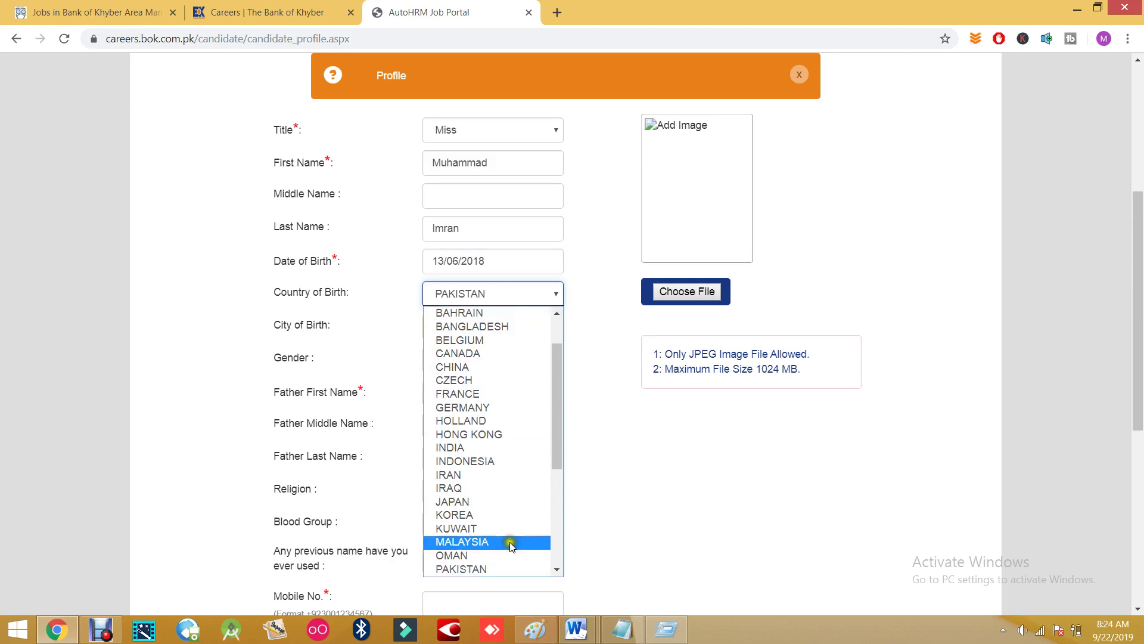
click(475, 568)
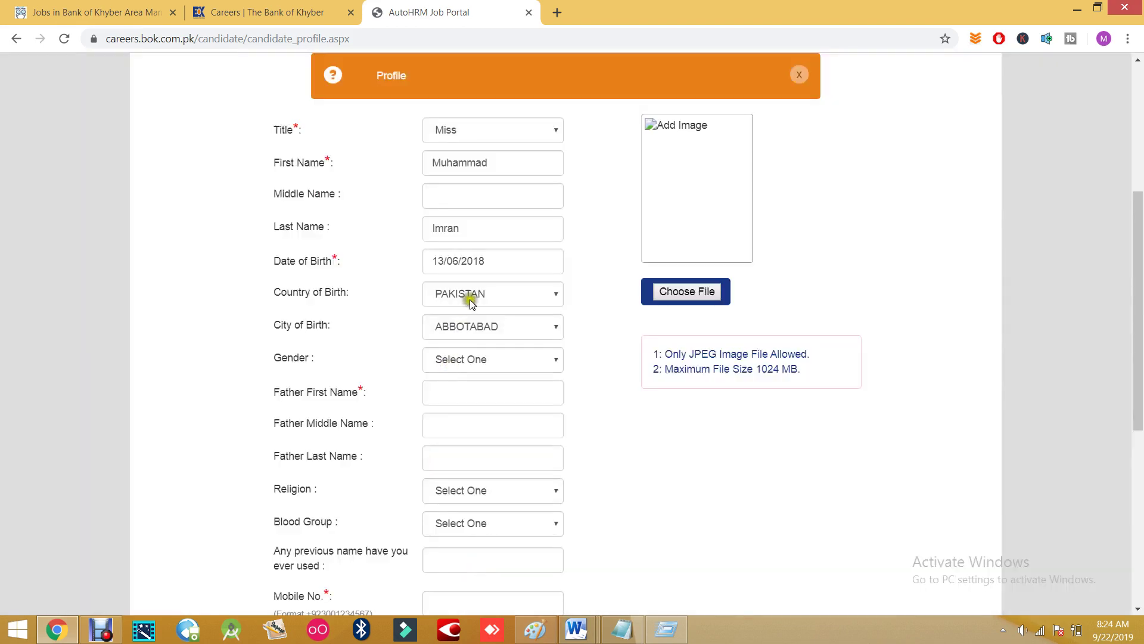
- Set City of Birth to MALIKWAL
click(463, 330)
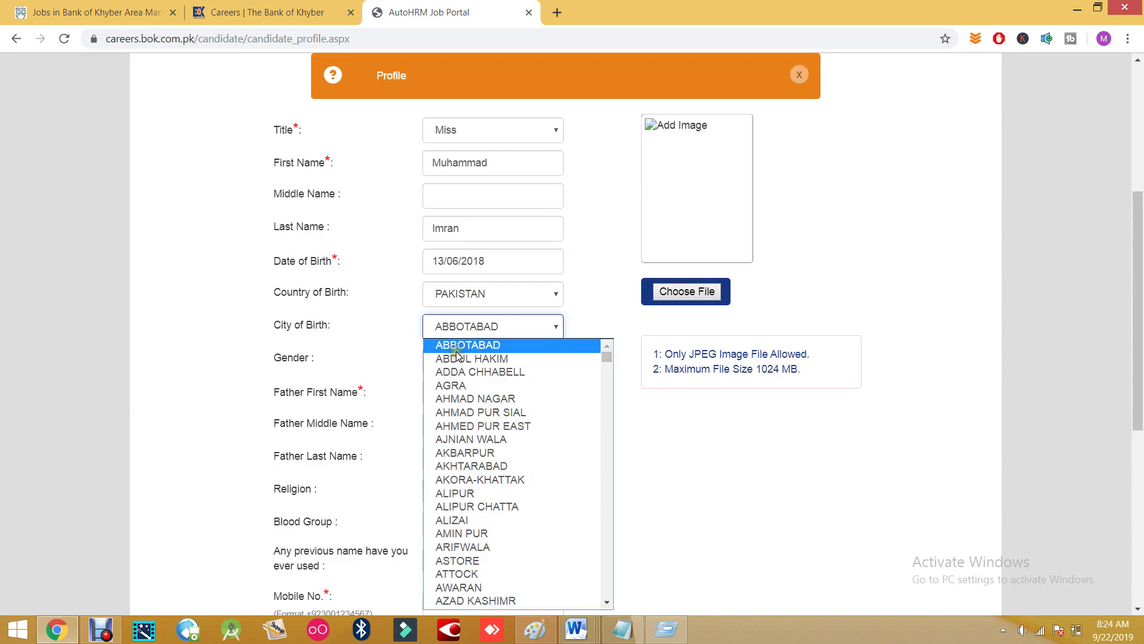
key(m)
key(a)
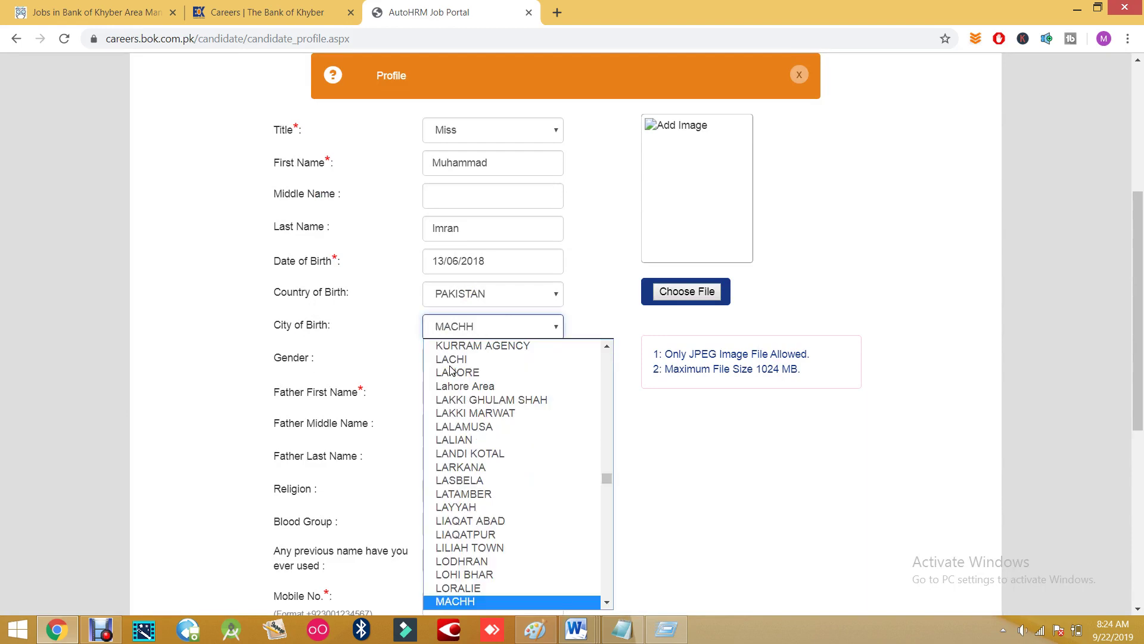
key(Down)
key(Down)
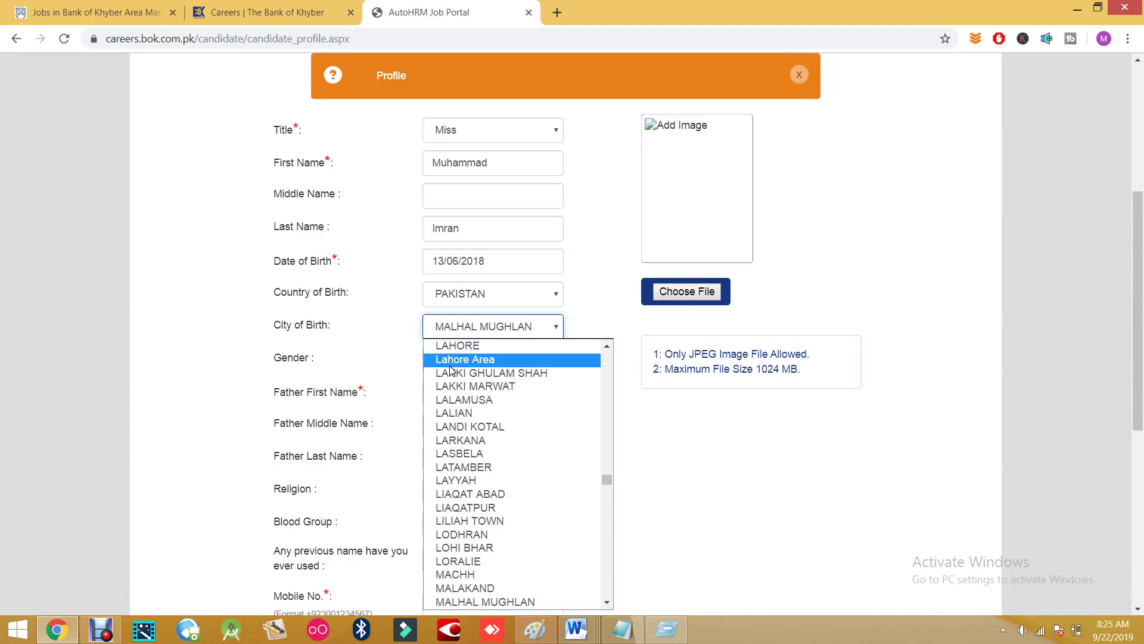
key(Up)
key(Down)
key(Down)
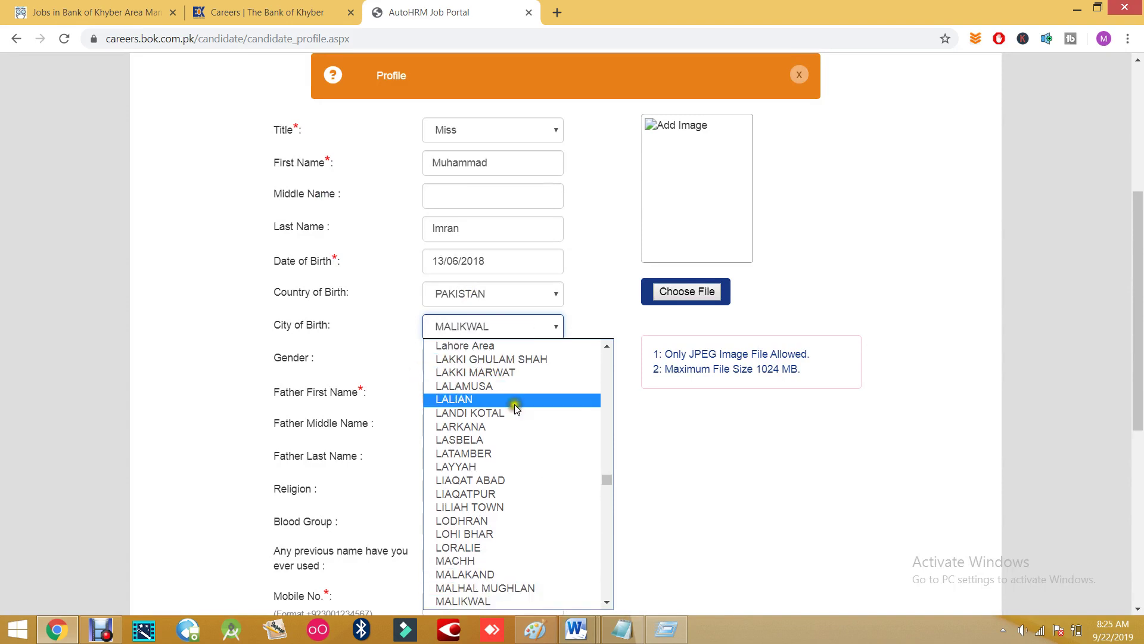
click(696, 447)
click(513, 320)
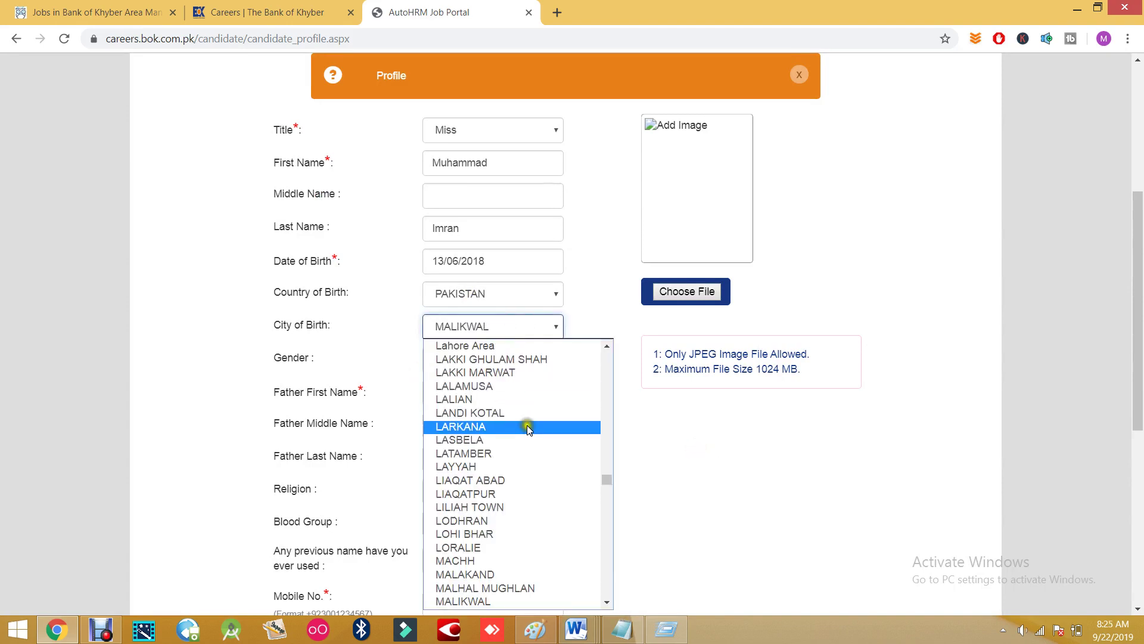
scroll(524, 426, up, 20)
click(622, 439)
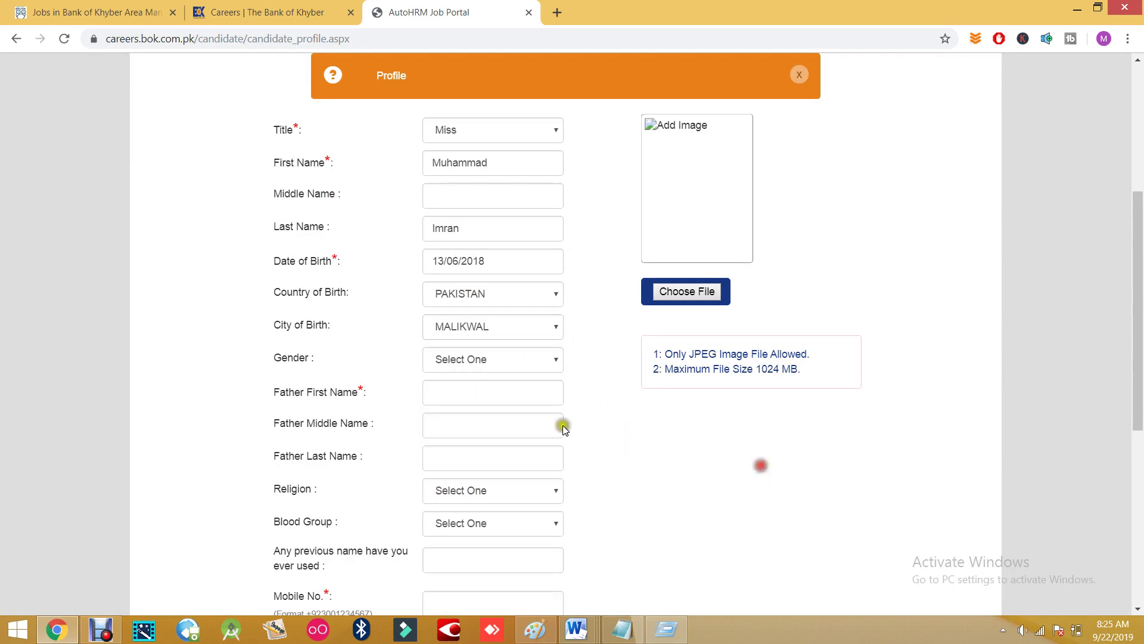
- Check the Gender options without choosing, then move through the father's name fields
click(441, 365)
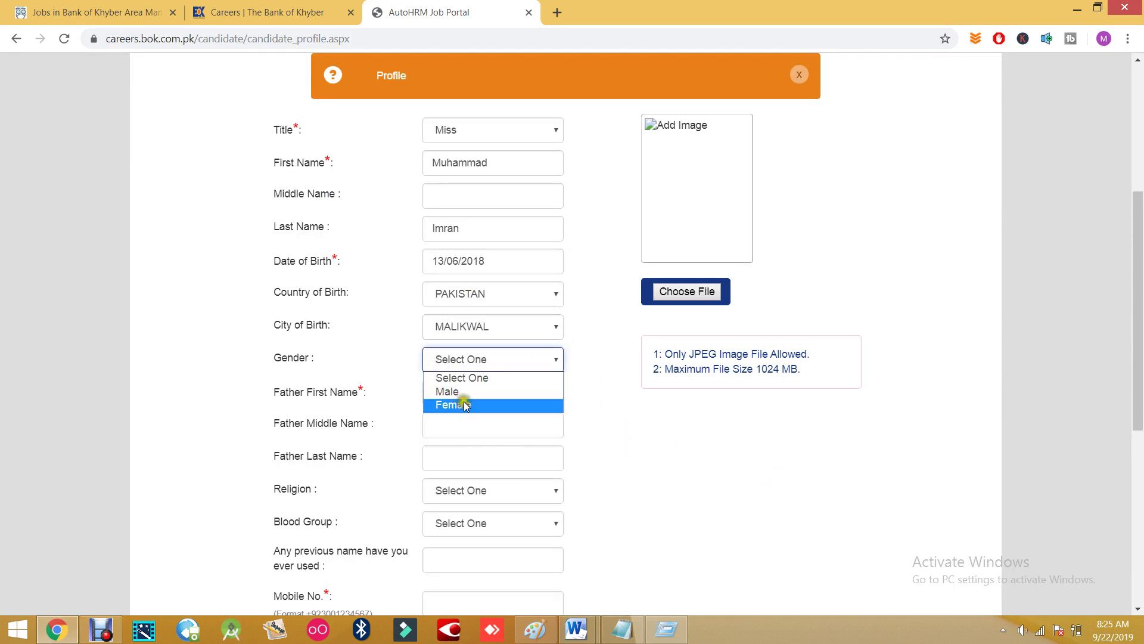
click(625, 427)
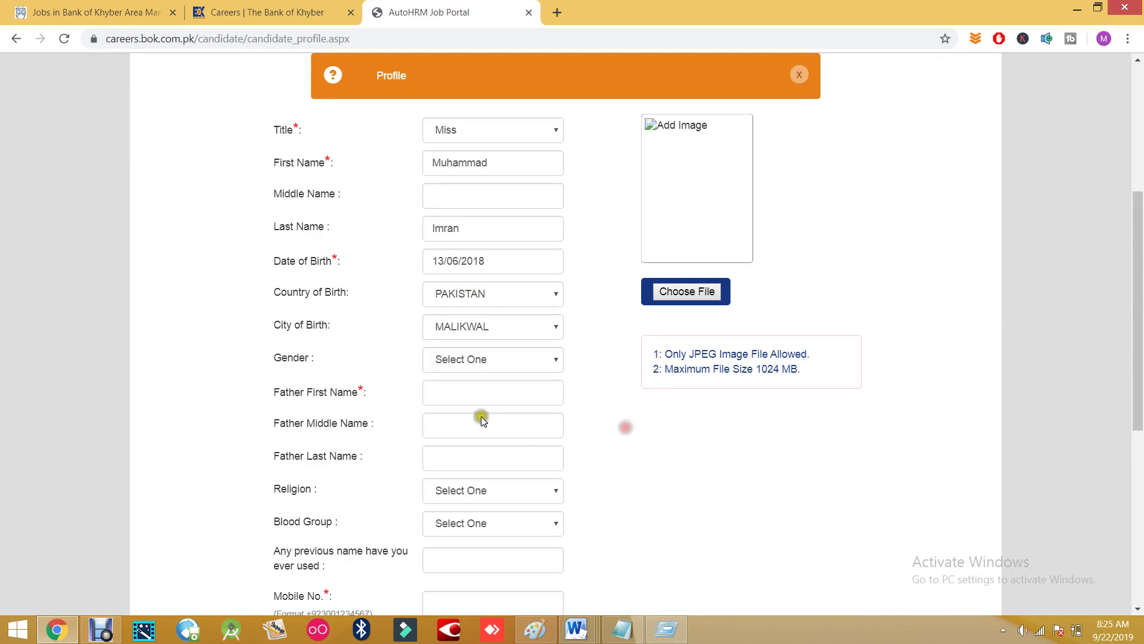
click(433, 393)
scroll(430, 426, down, 1)
click(440, 351)
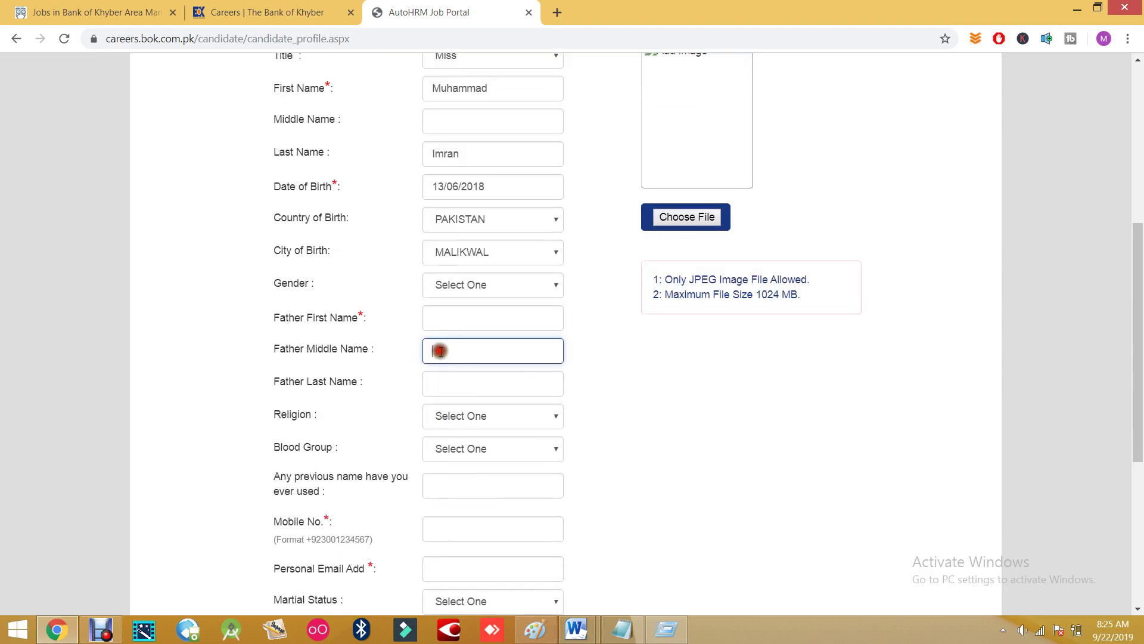
click(447, 383)
scroll(582, 401, down, 2)
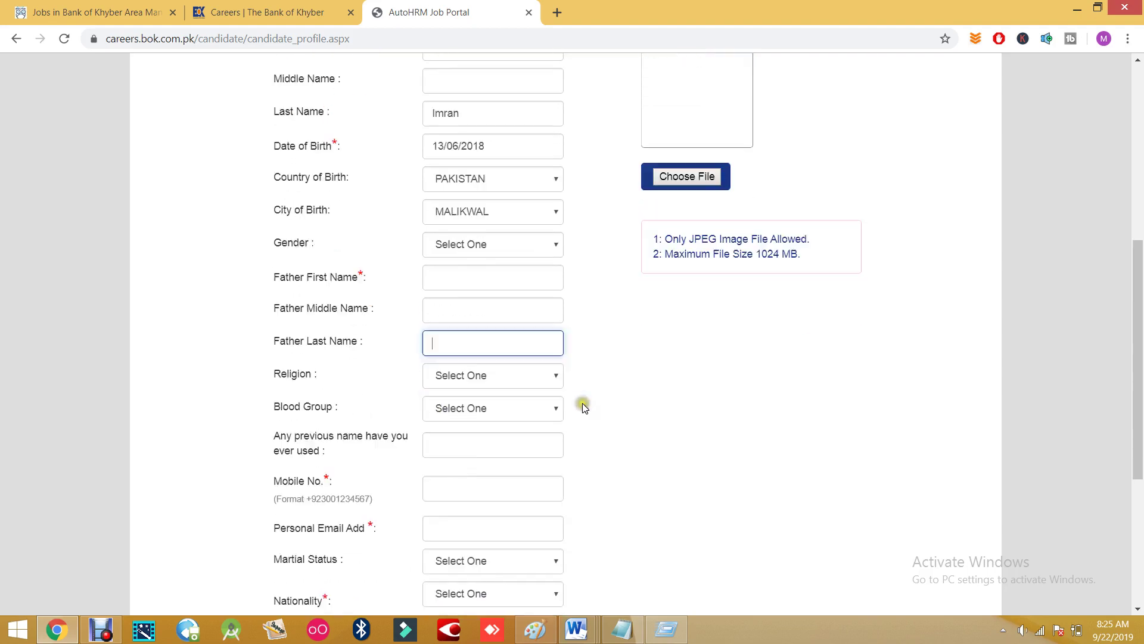
- Set Religion to ISLAM and Blood Group to O+
click(441, 268)
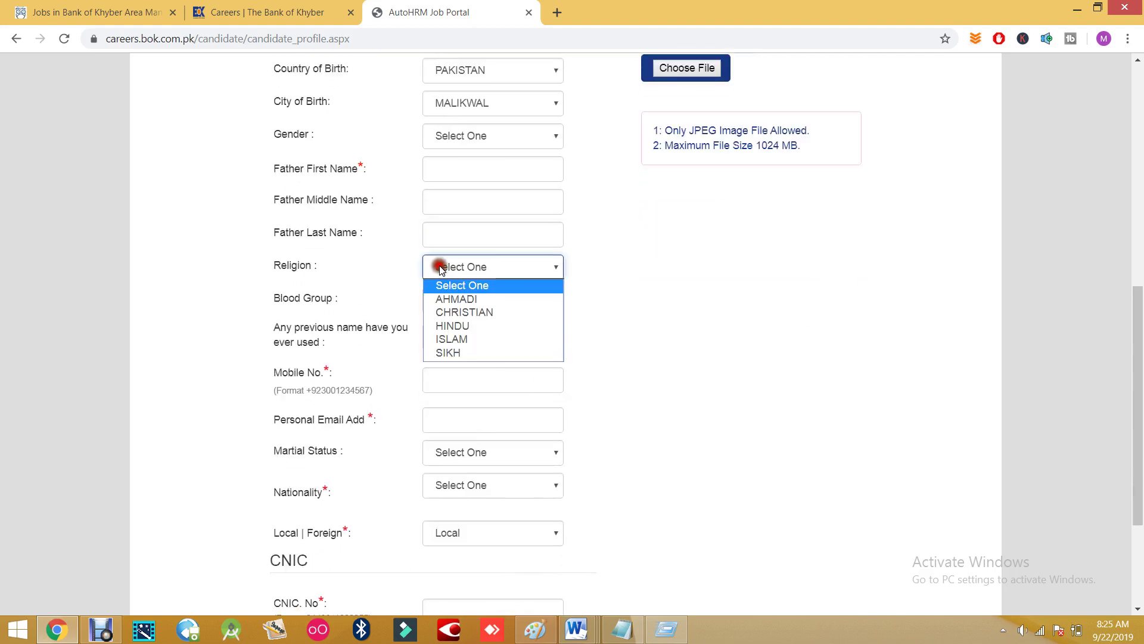
click(463, 339)
click(448, 300)
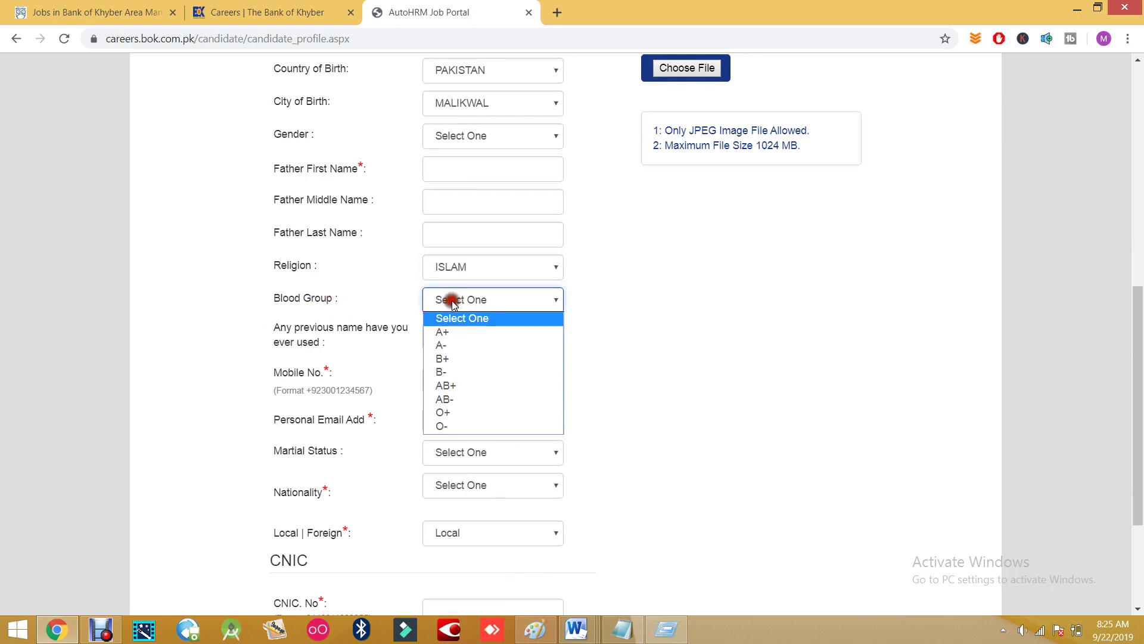
click(443, 413)
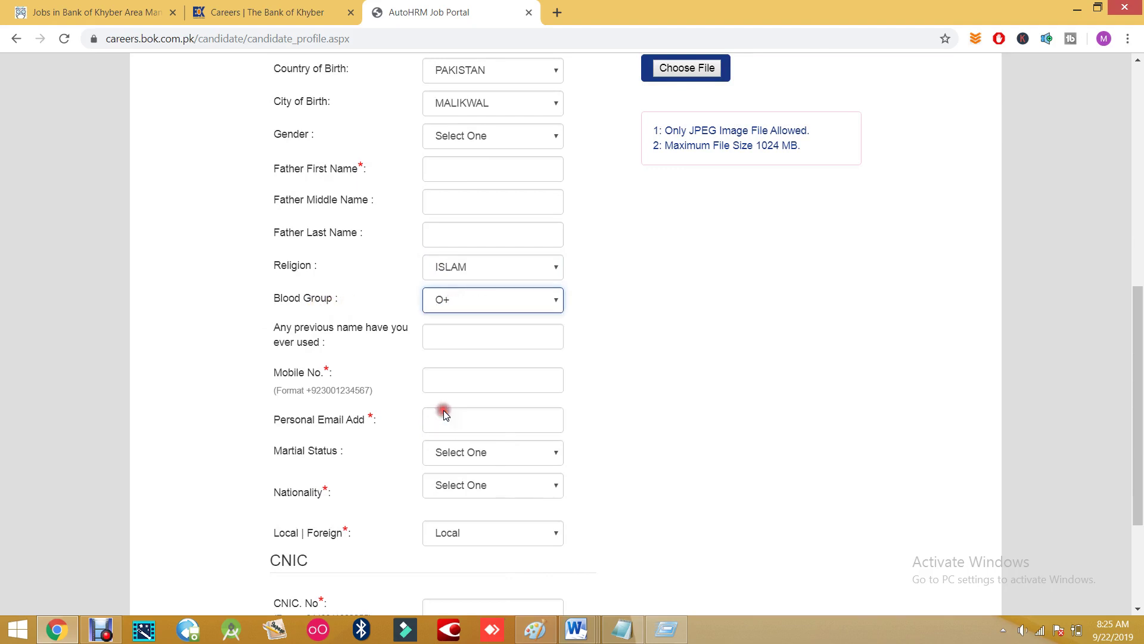
click(450, 299)
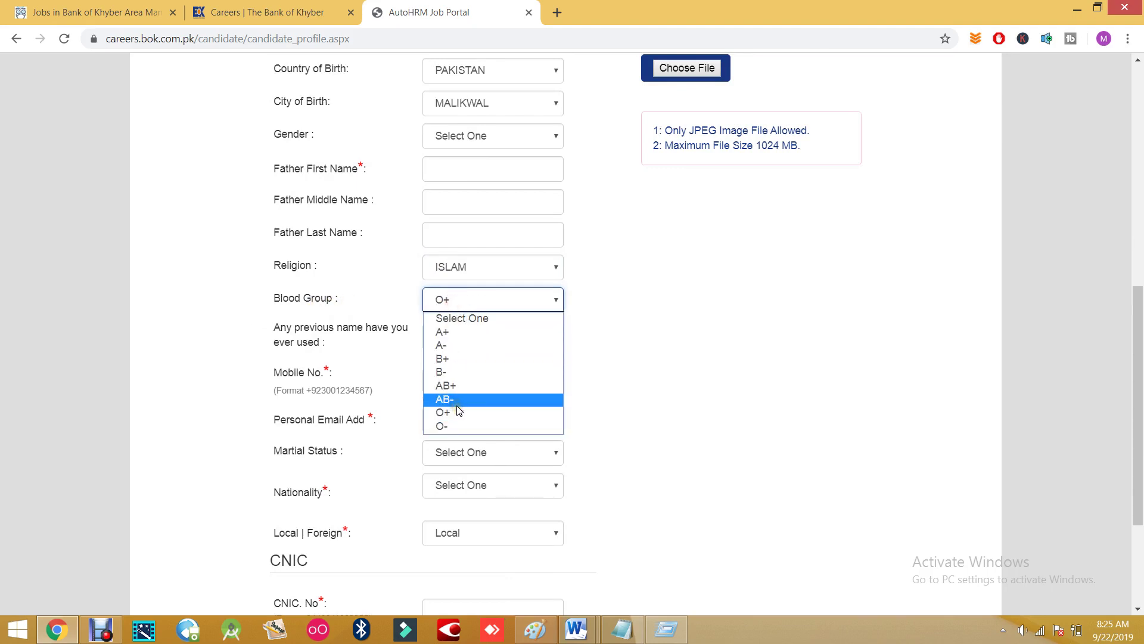
click(697, 332)
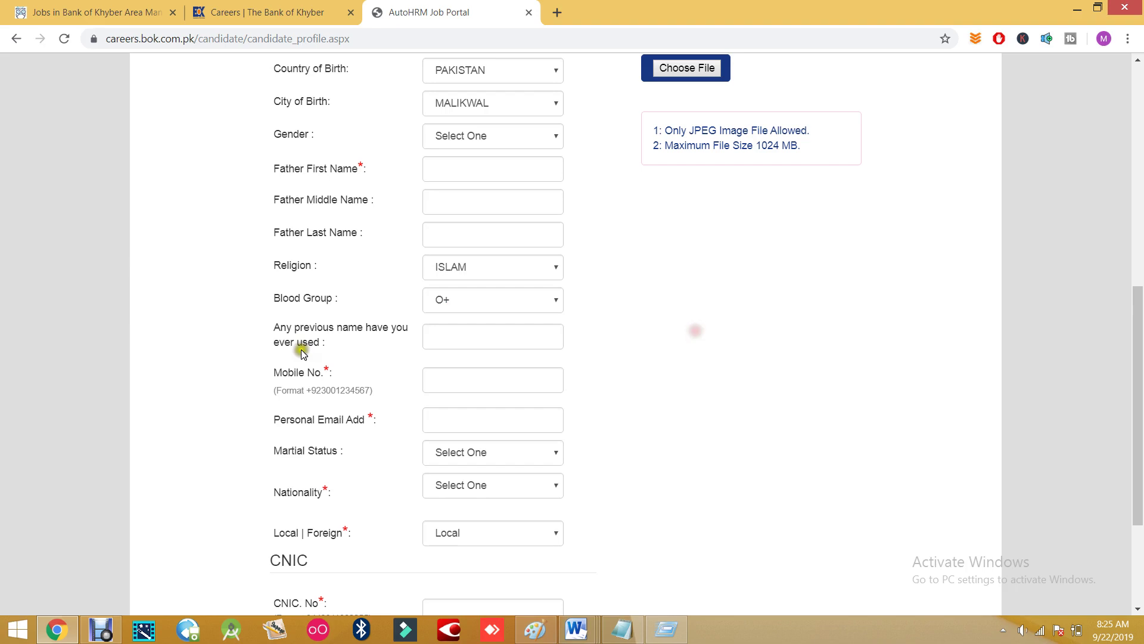
- Move through the name, Mobile No. and Personal Email fields
click(462, 323)
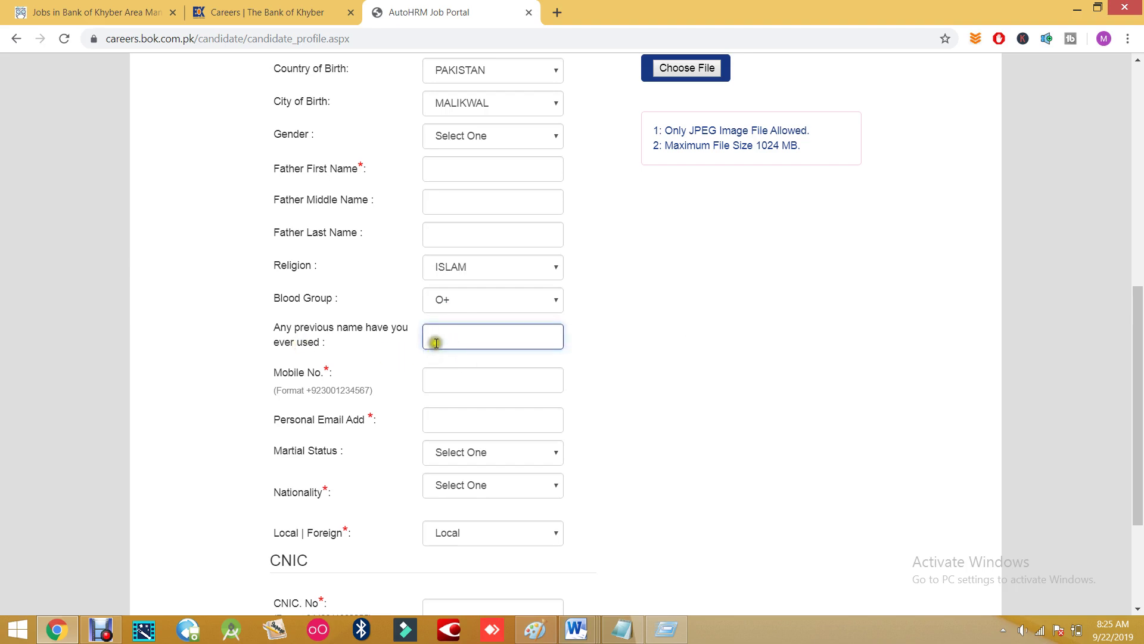
click(447, 383)
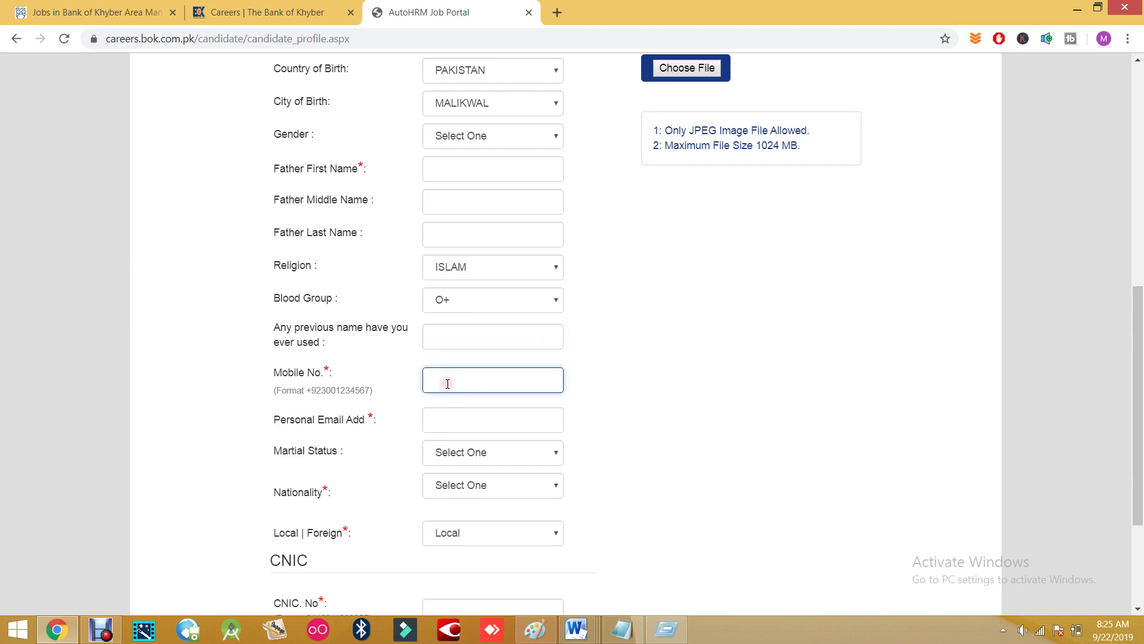
scroll(447, 383, down, 1)
drag(274, 314, 388, 319)
click(460, 310)
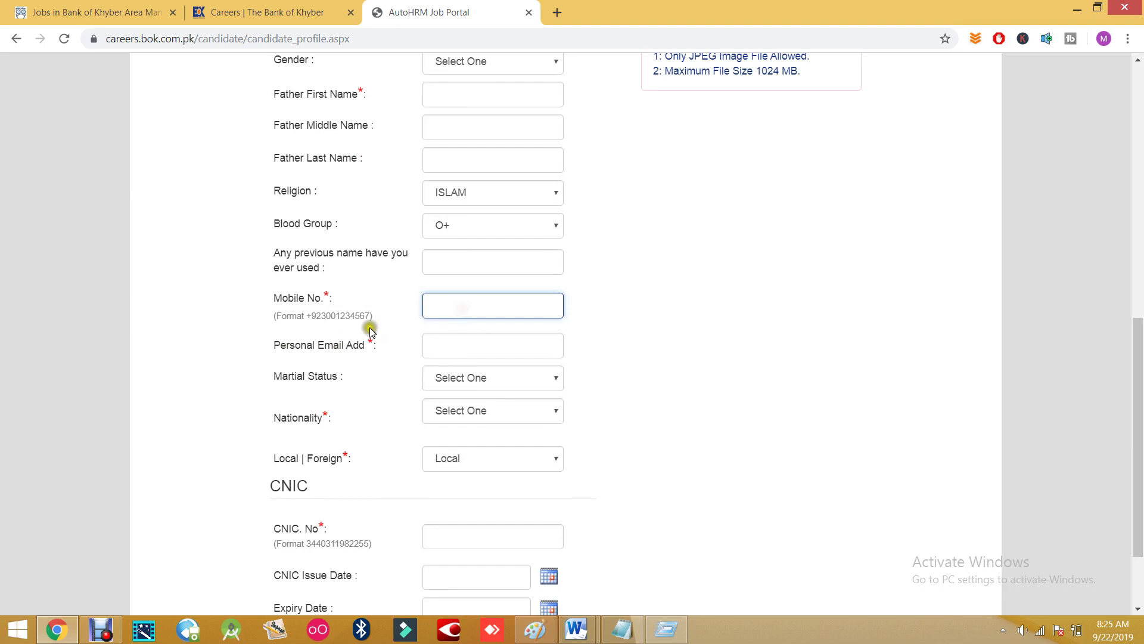
click(454, 347)
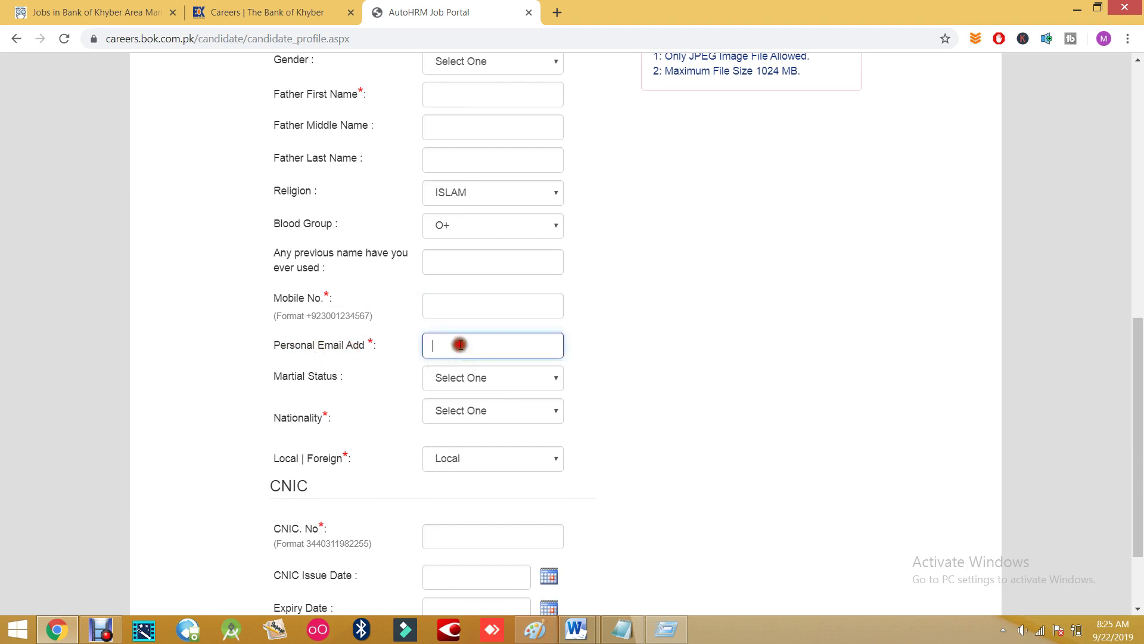
- Leave Marital Status unchosen and set Nationality to PAKISTAN
scroll(486, 351, down, 2)
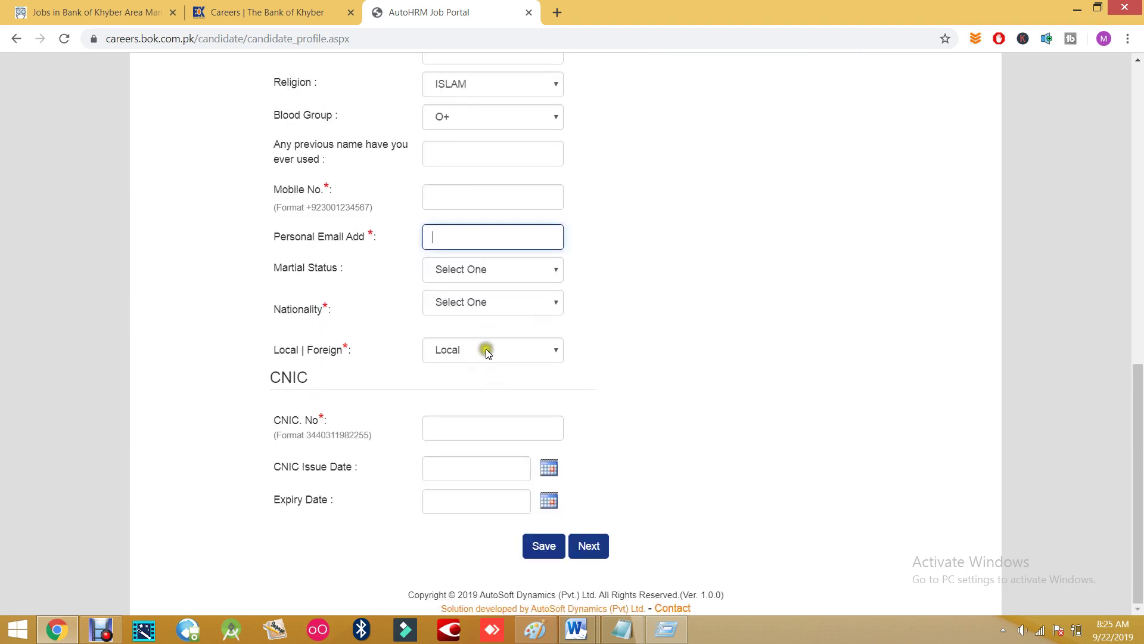
click(474, 273)
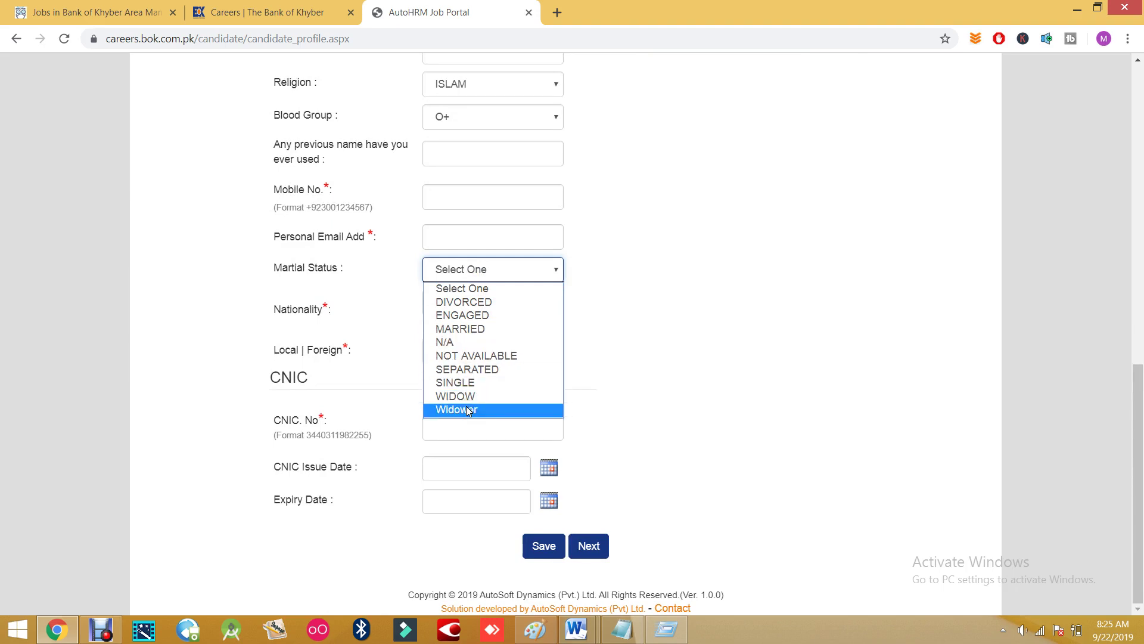
click(628, 301)
click(459, 305)
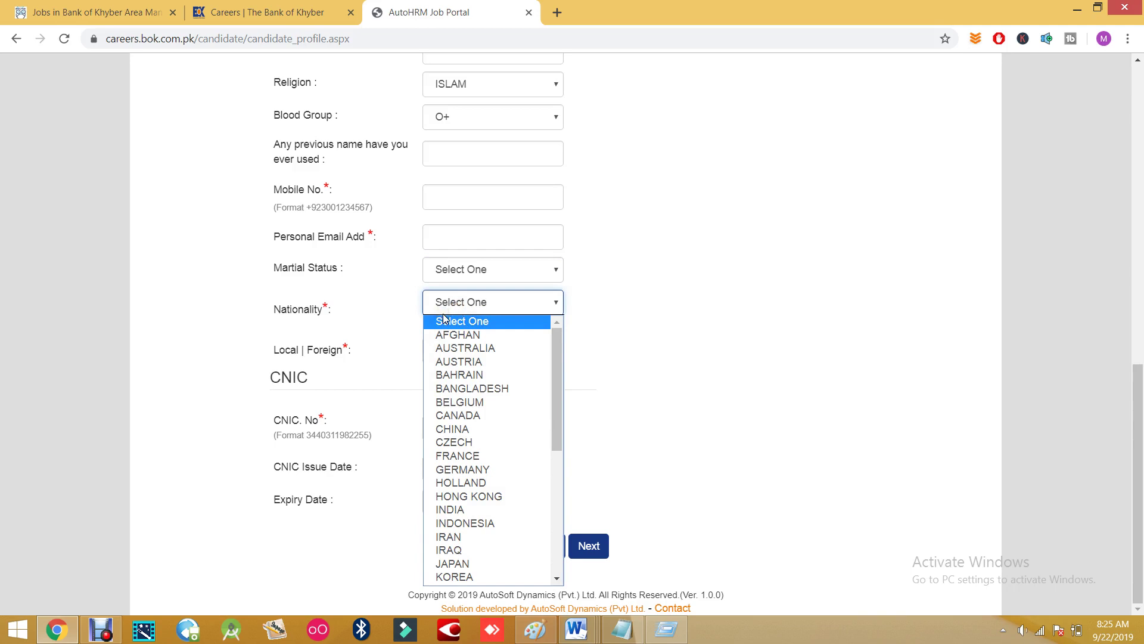
key(p)
key(Return)
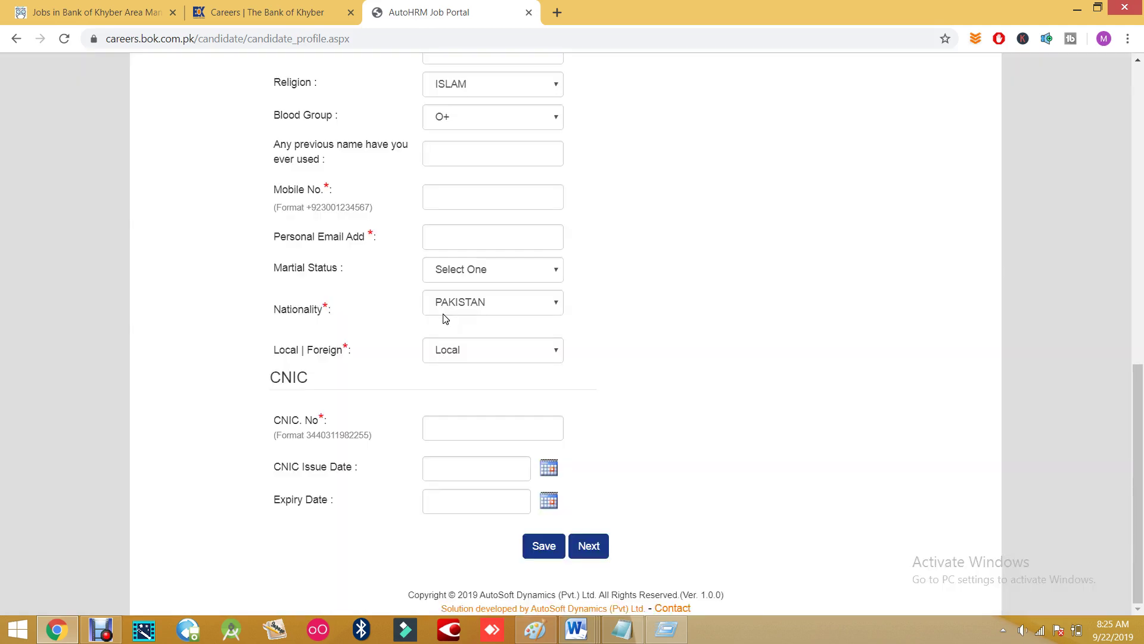
- Keep Local | Foreign on Local and move to the CNIC No and Issue Date fields
click(438, 356)
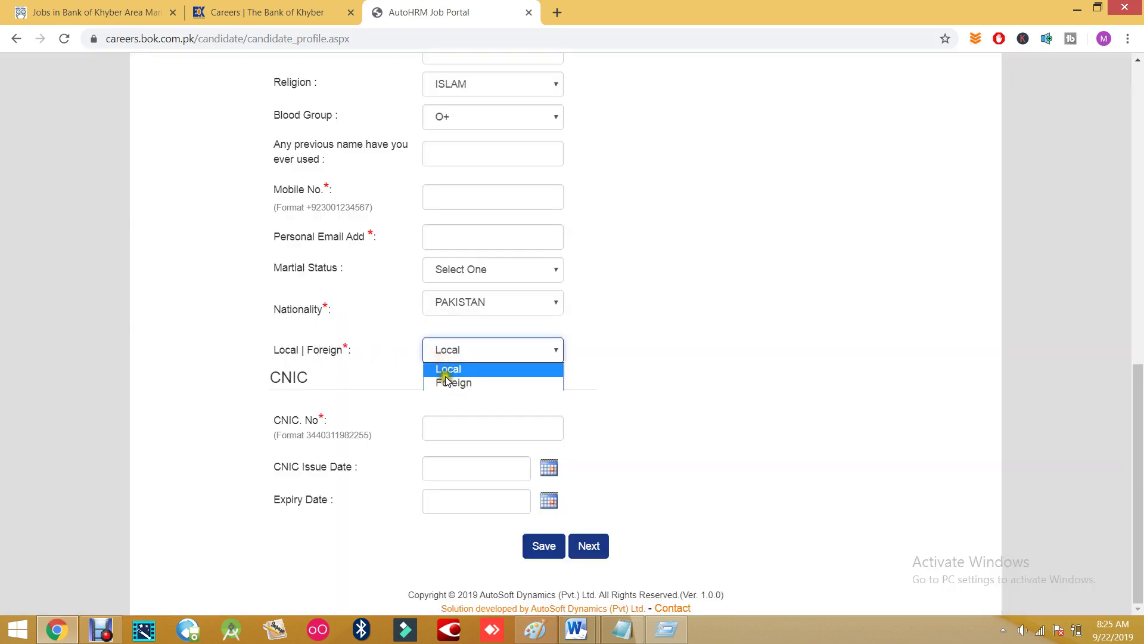
click(460, 365)
click(459, 360)
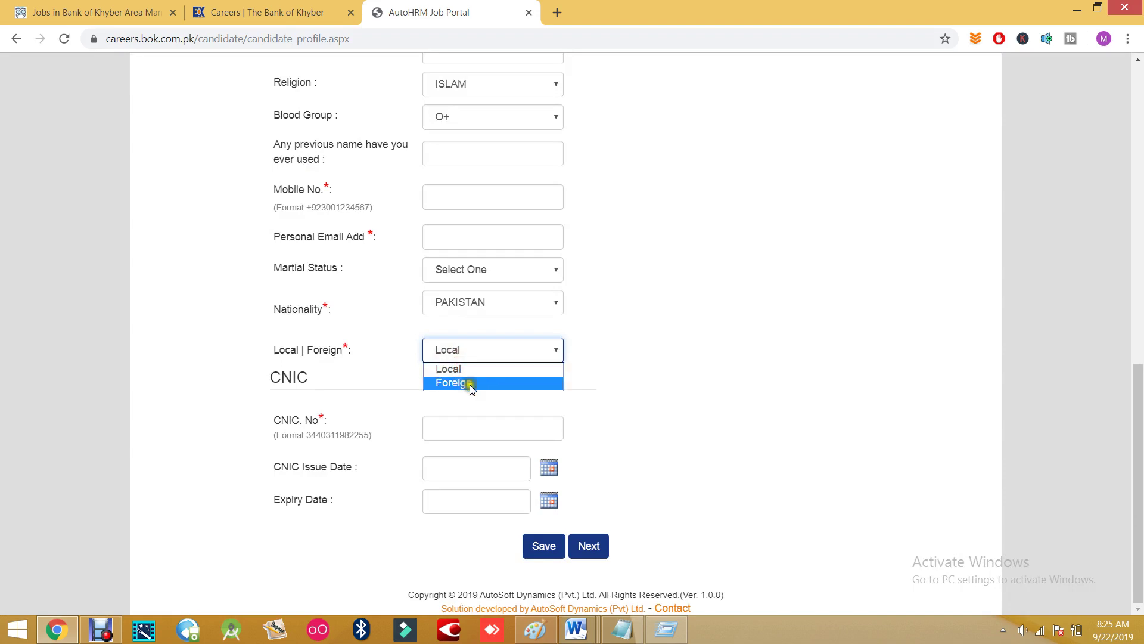
click(726, 350)
click(447, 426)
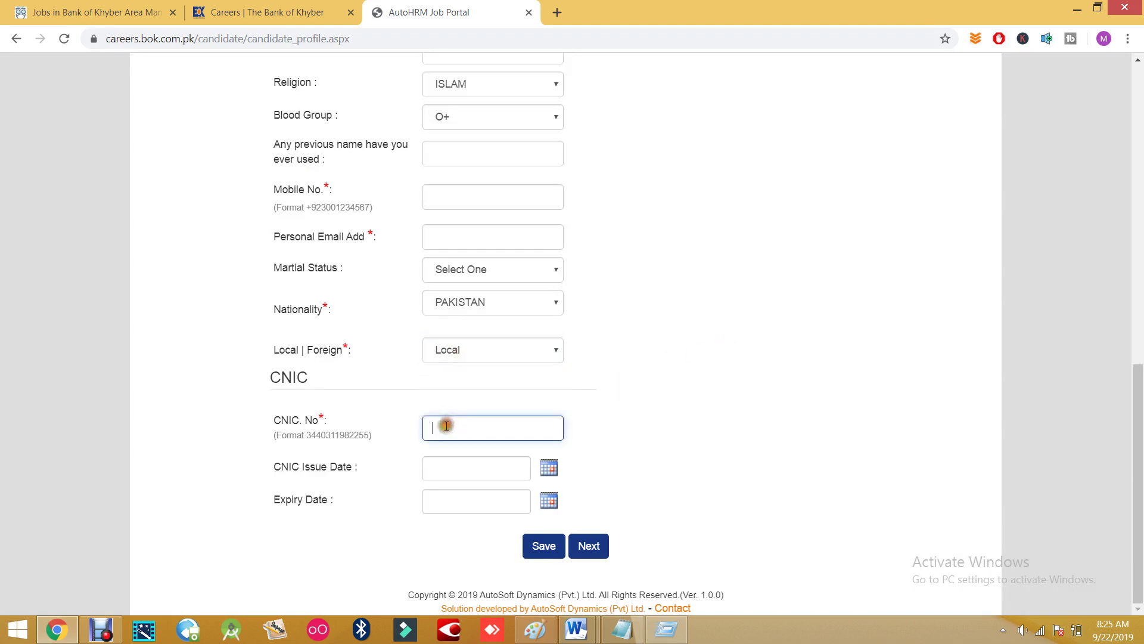
click(436, 468)
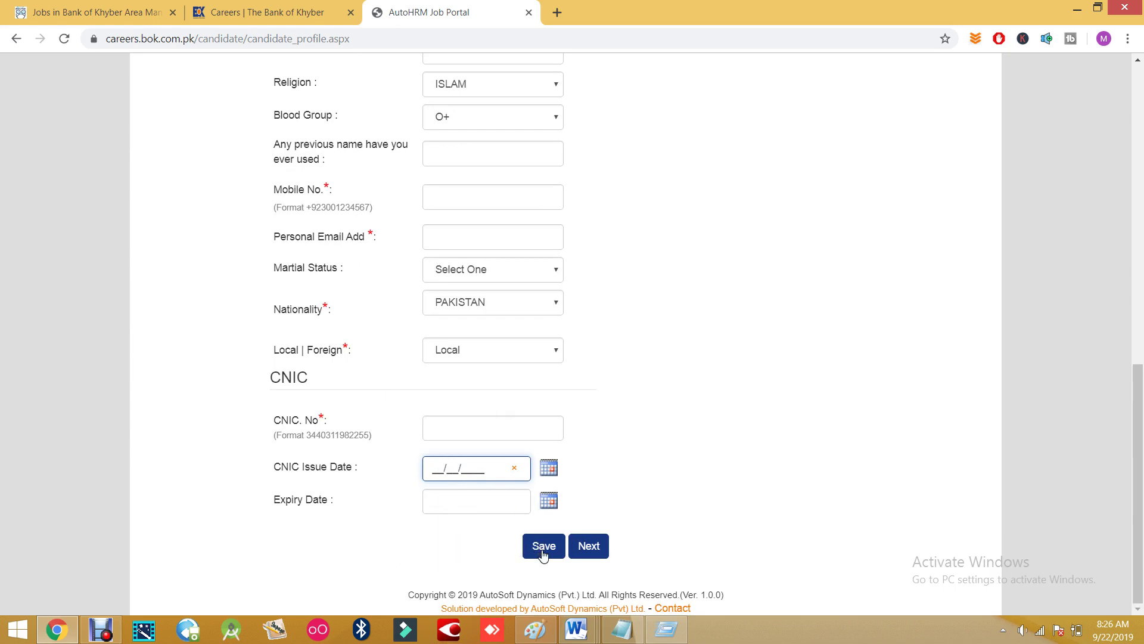
- Switch to MY PREFERENCES, confirm Leave in the 'Leave site?' dialog, and click into My Objective
click(592, 550)
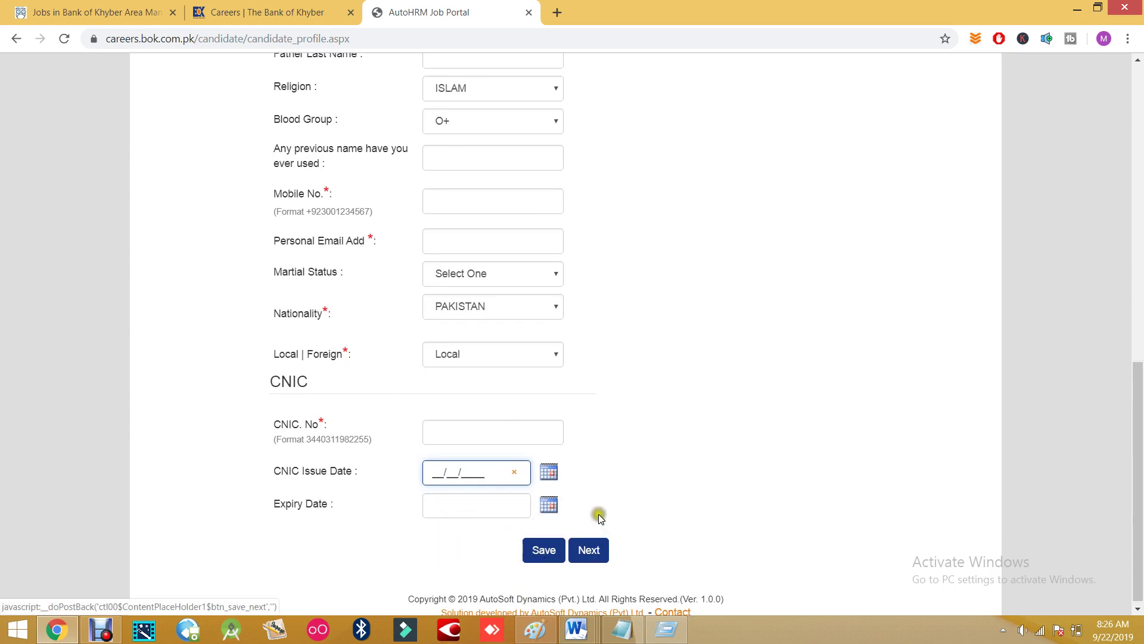
click(614, 167)
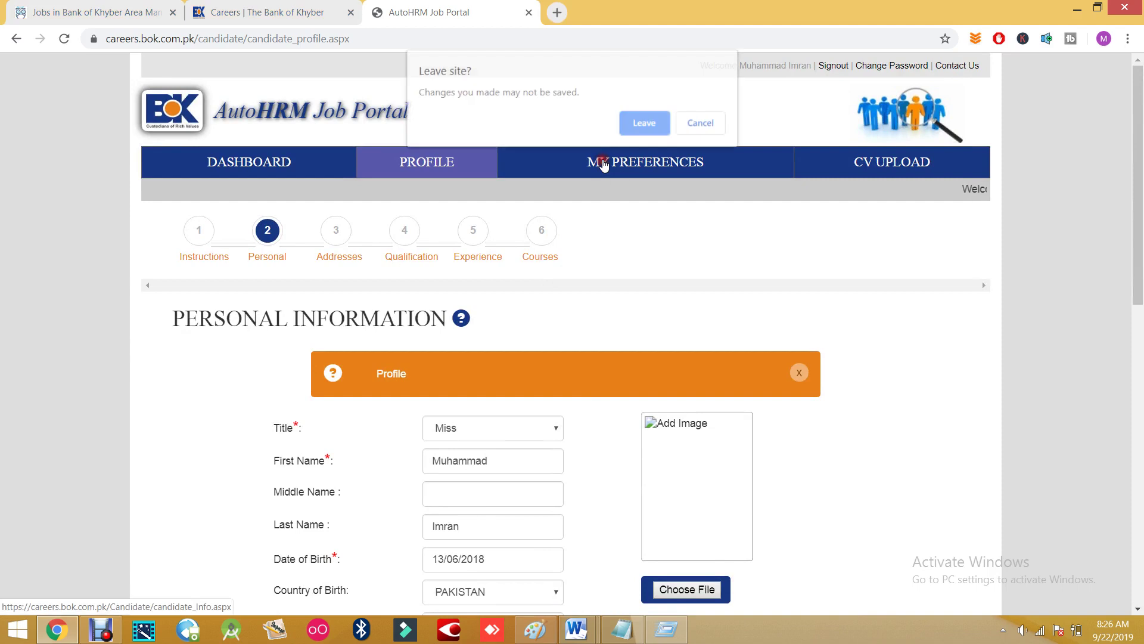
click(651, 121)
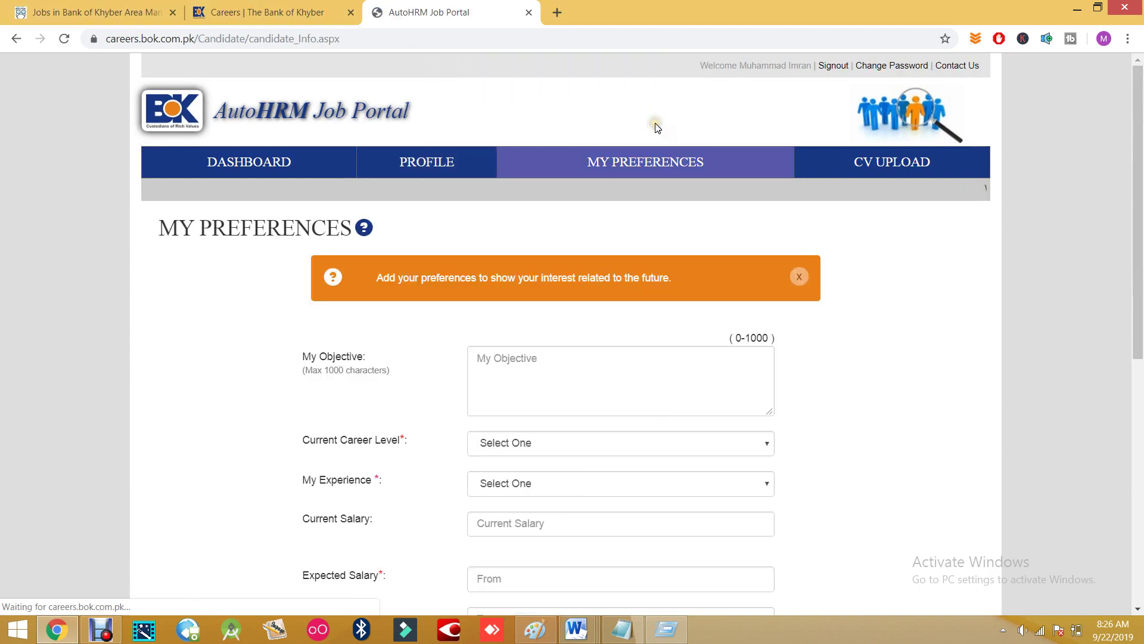
scroll(549, 391, down, 1)
click(498, 307)
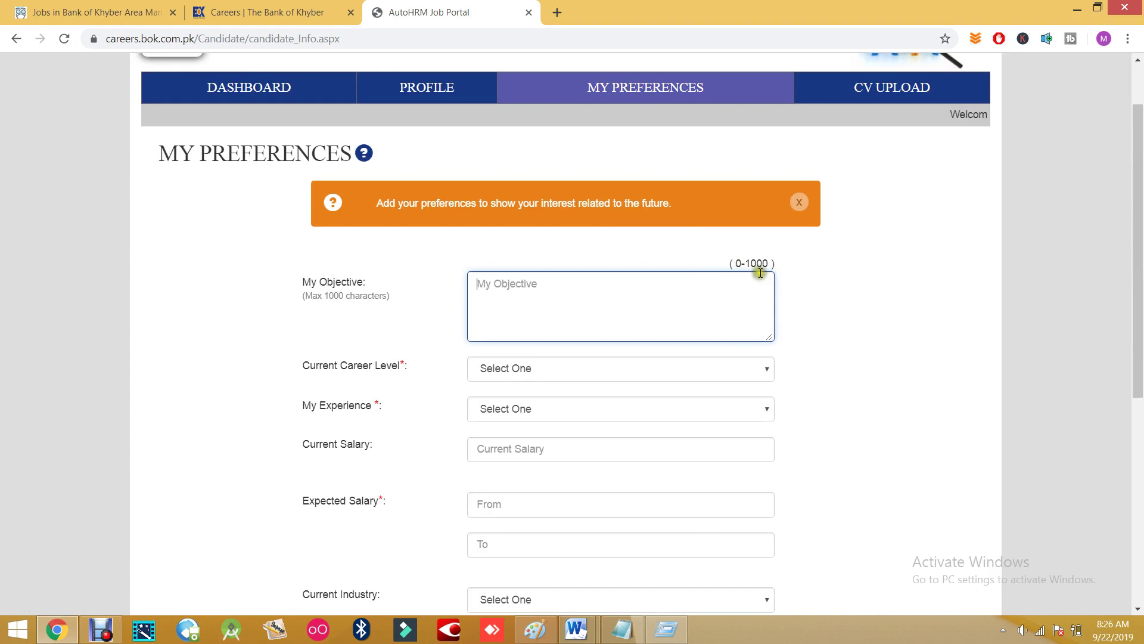
click(482, 283)
click(621, 316)
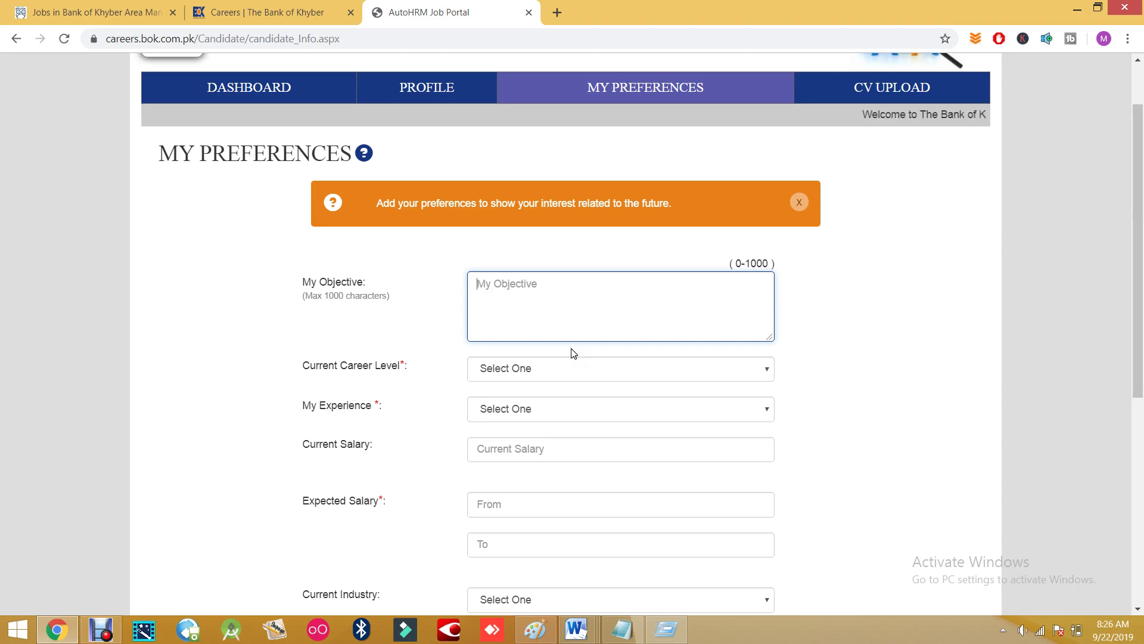
scroll(557, 302, down, 3)
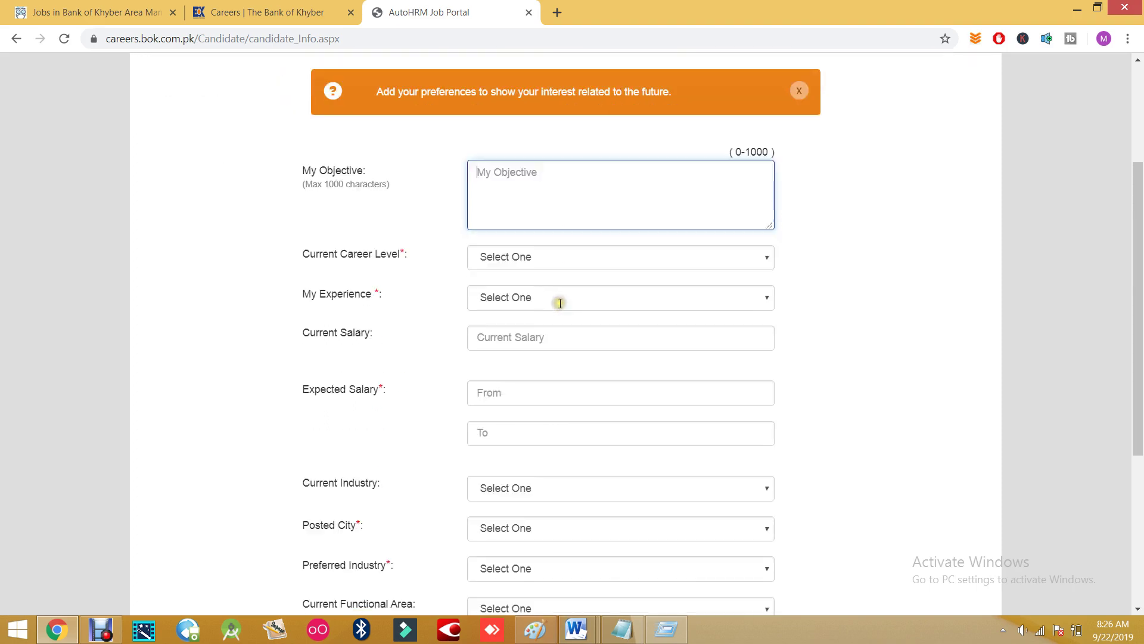
click(495, 220)
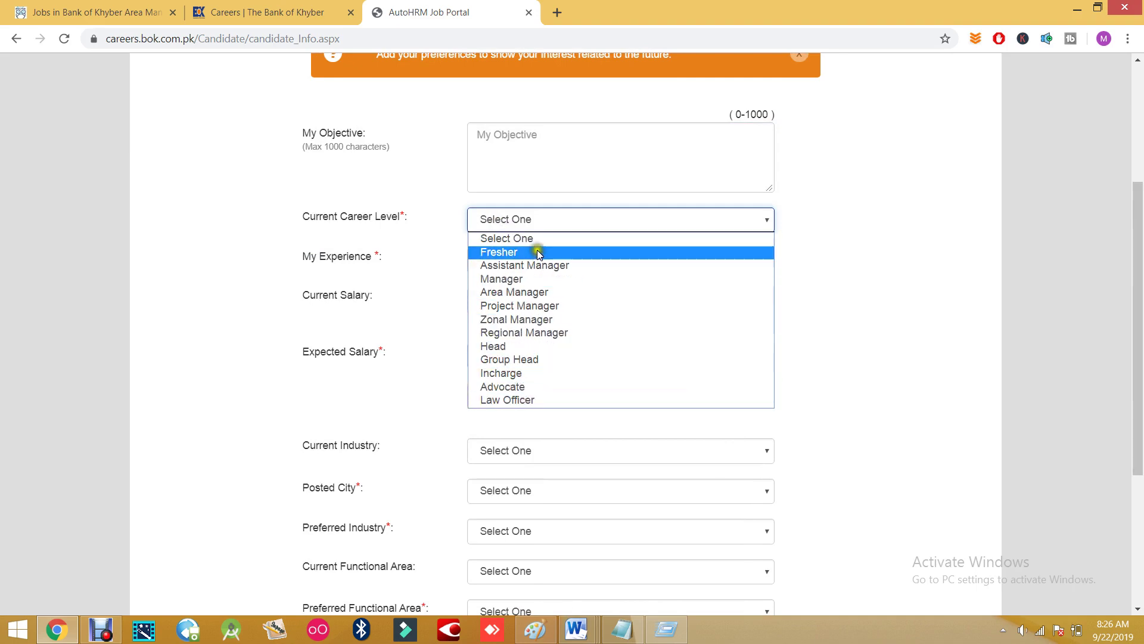
click(442, 233)
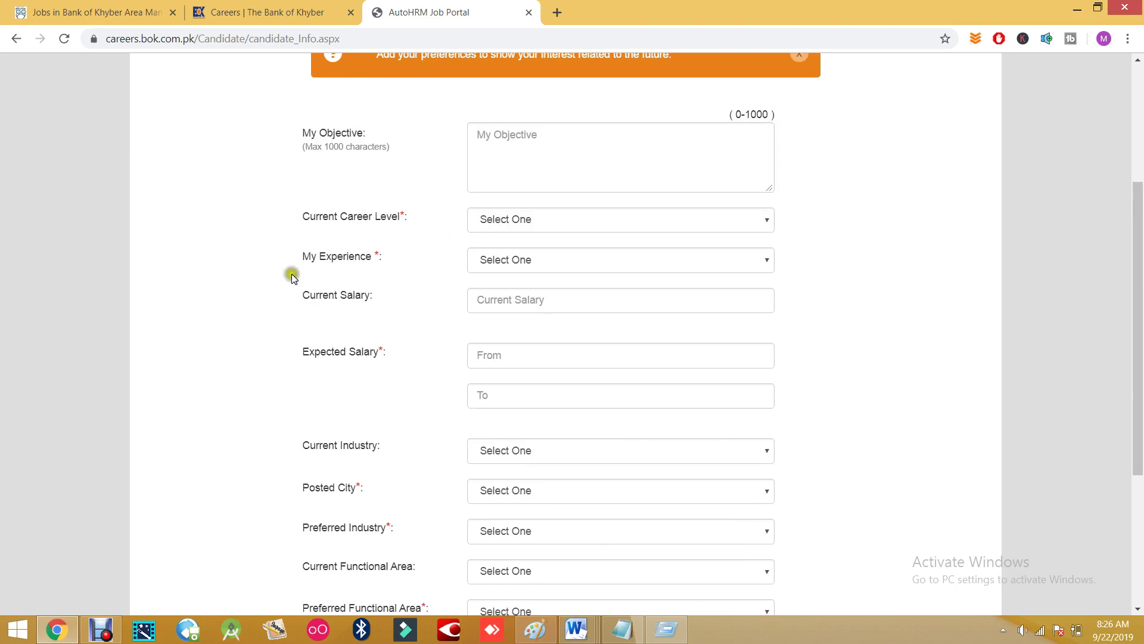
click(477, 261)
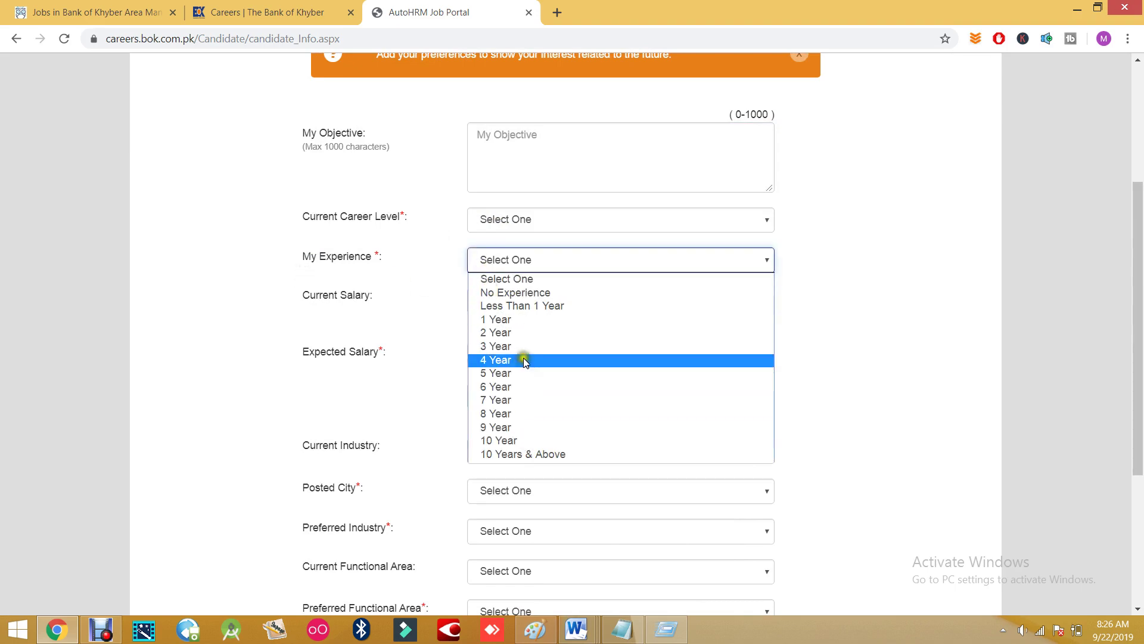
click(389, 332)
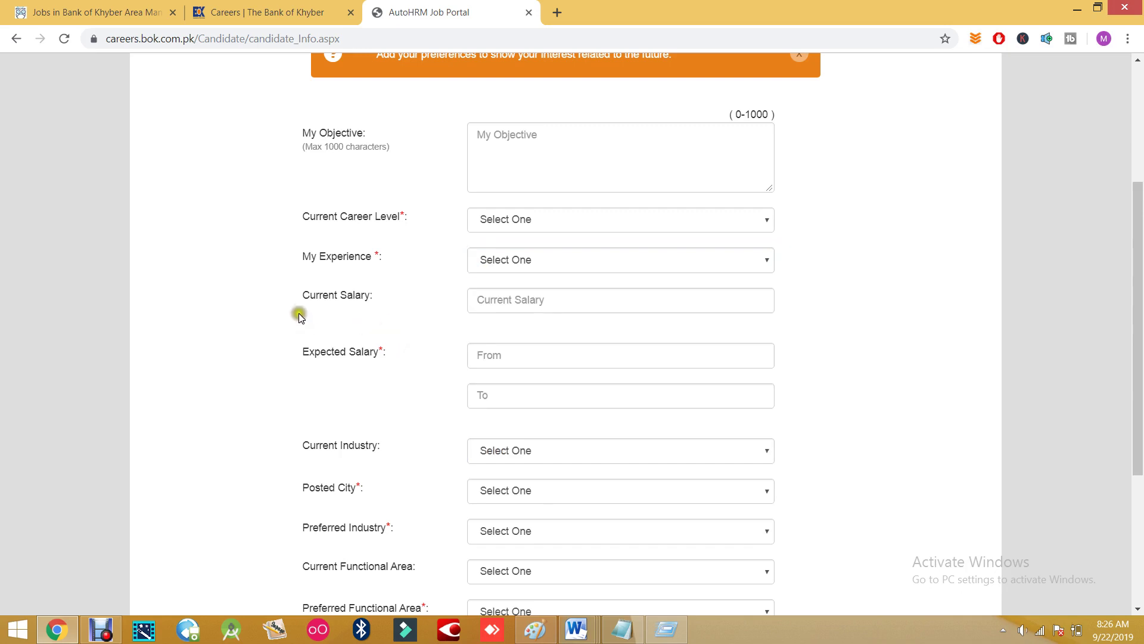
click(537, 295)
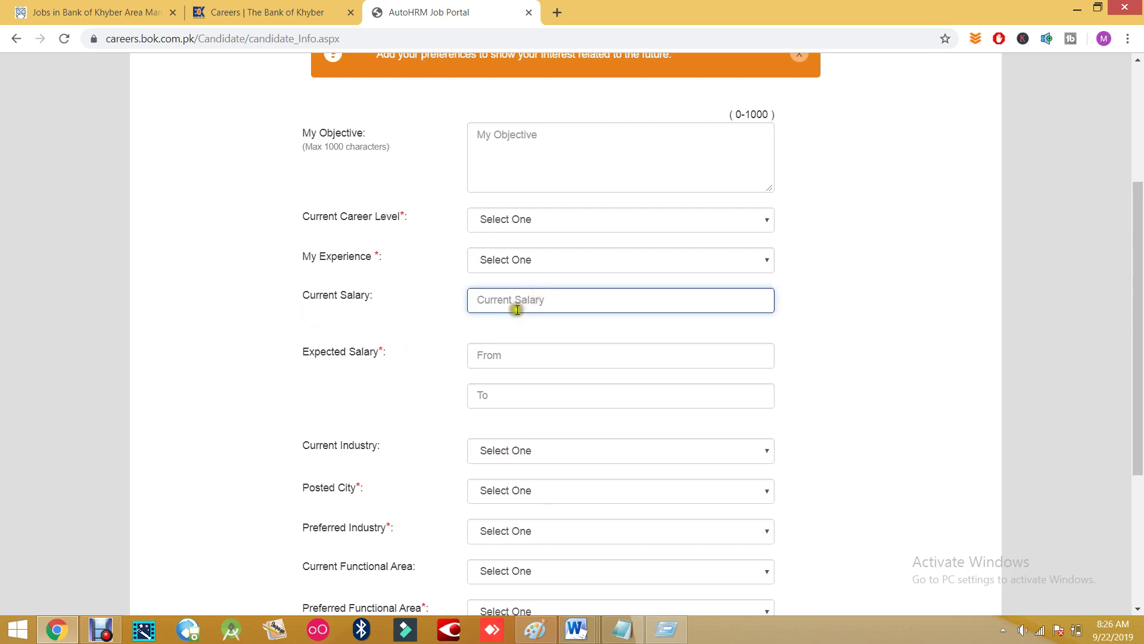
scroll(370, 371, down, 3)
click(510, 210)
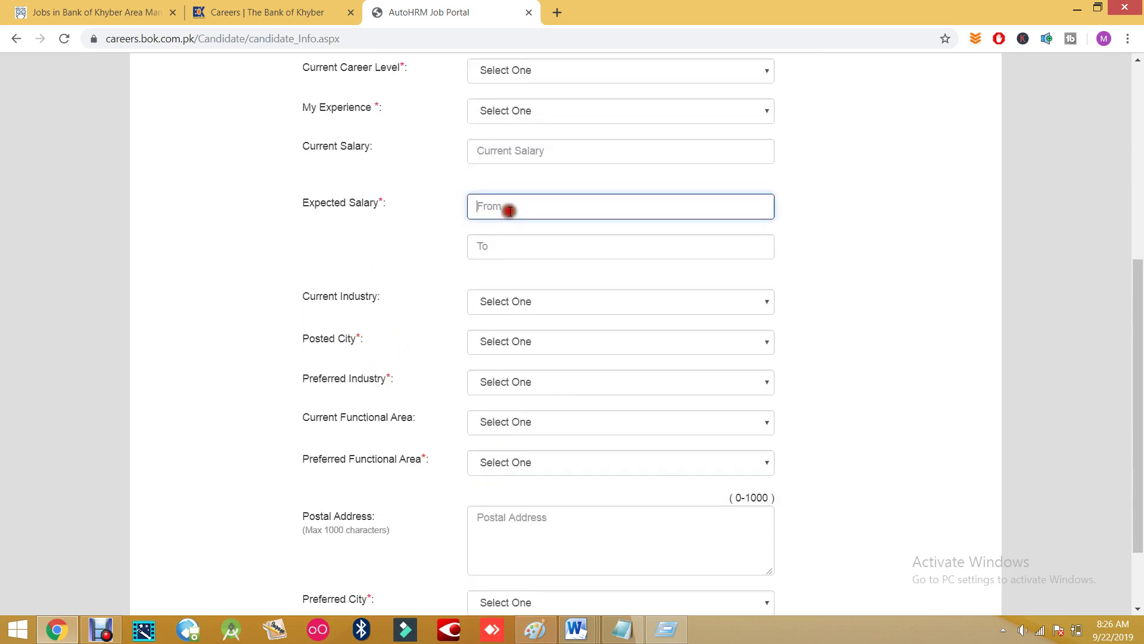
click(500, 252)
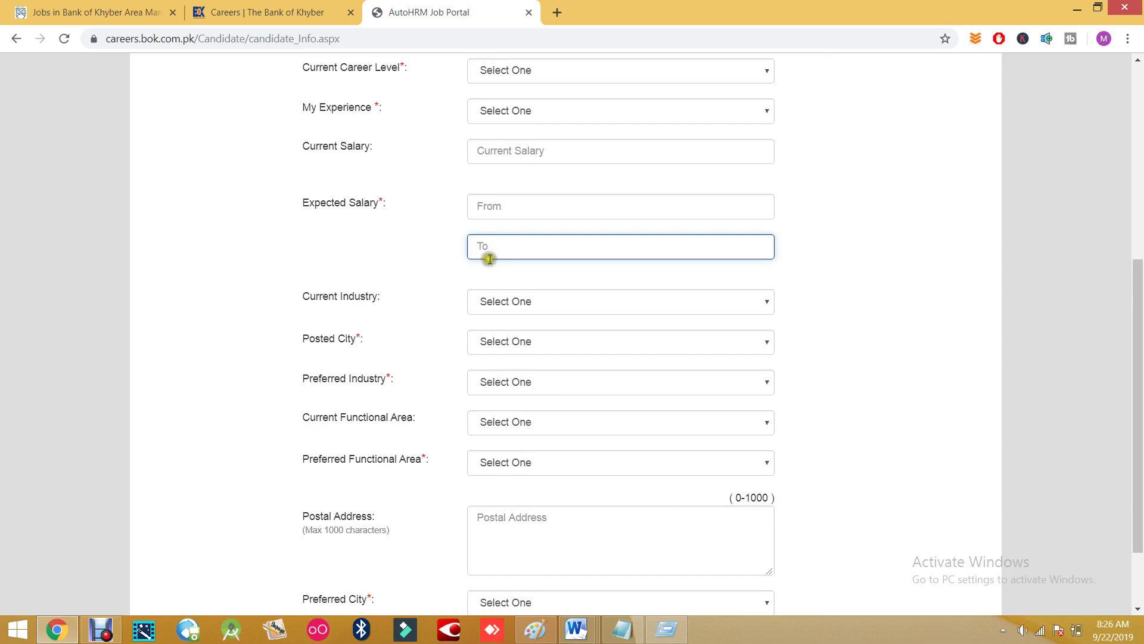
click(497, 292)
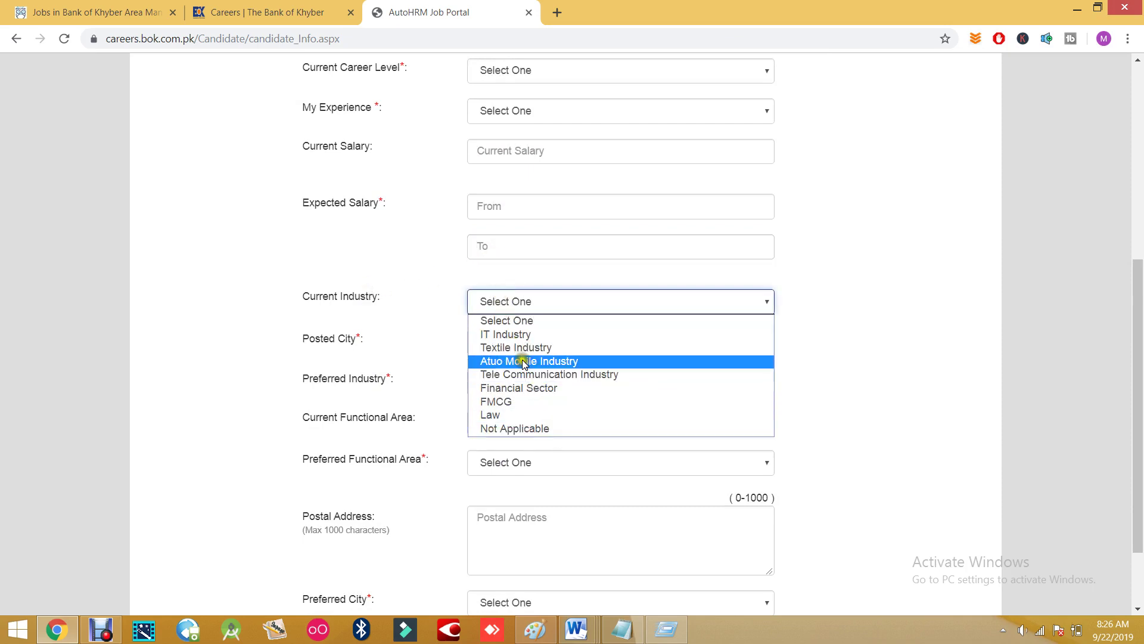
click(438, 324)
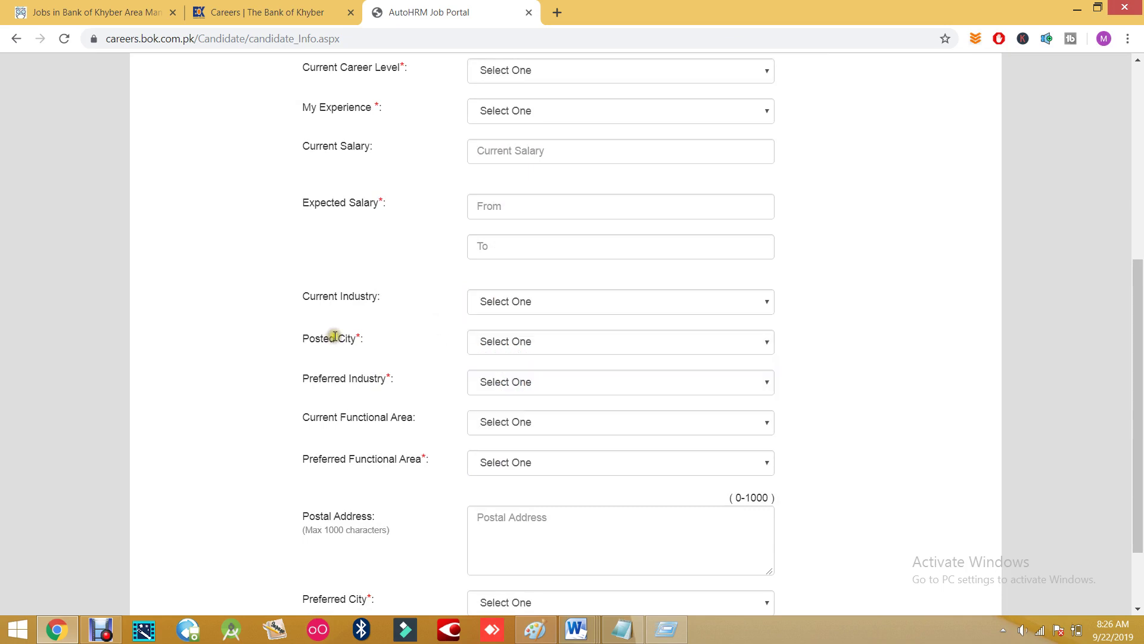
click(519, 337)
scroll(512, 283, down, 10)
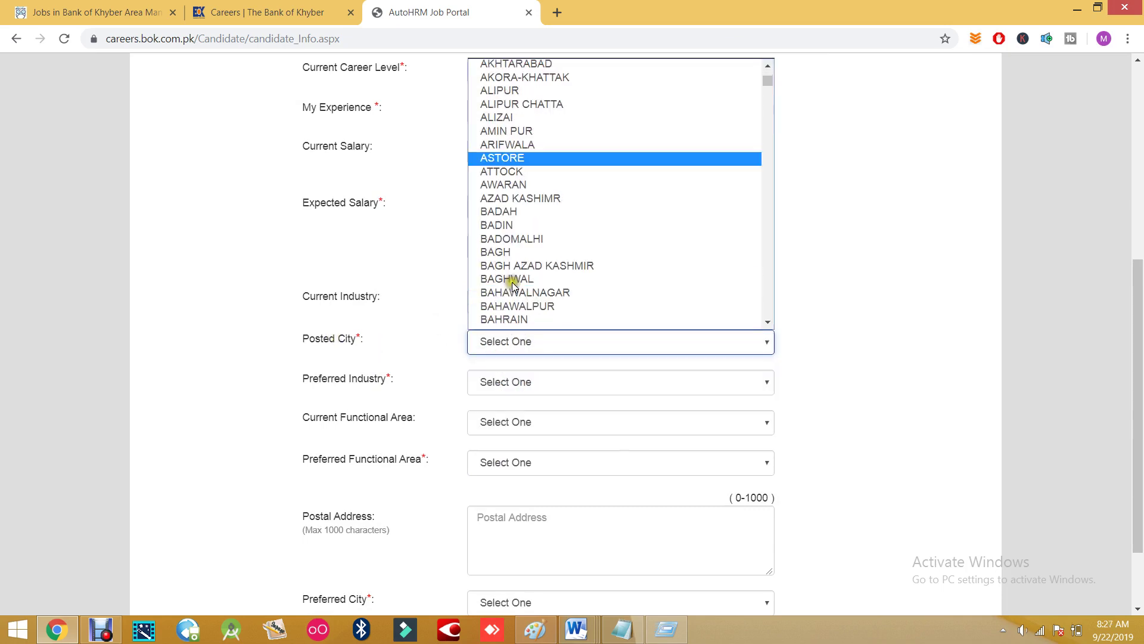
scroll(514, 285, down, 15)
- Look through the Current Industry, Posted City, Preferred Industry and Functional Area options without choosing any
click(439, 282)
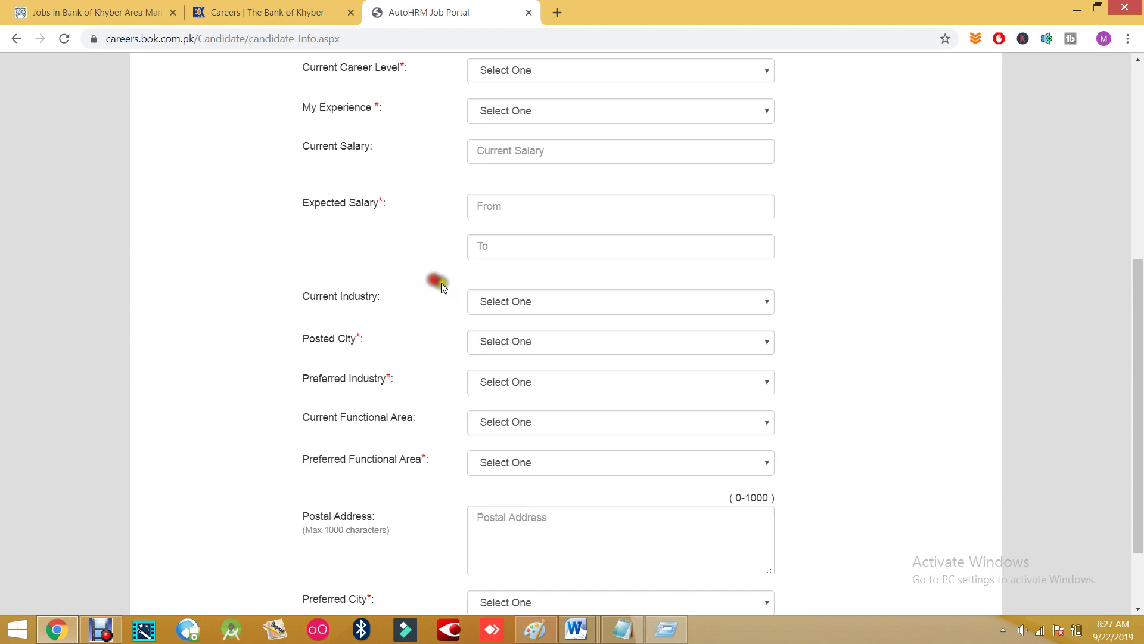
click(524, 309)
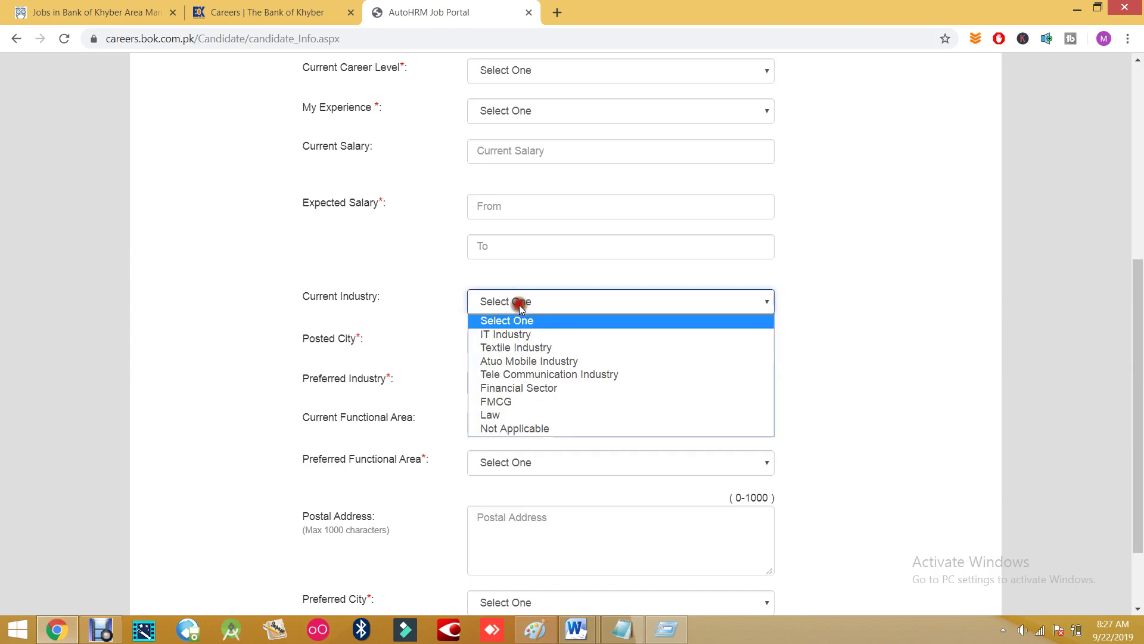
click(452, 324)
click(492, 339)
click(495, 343)
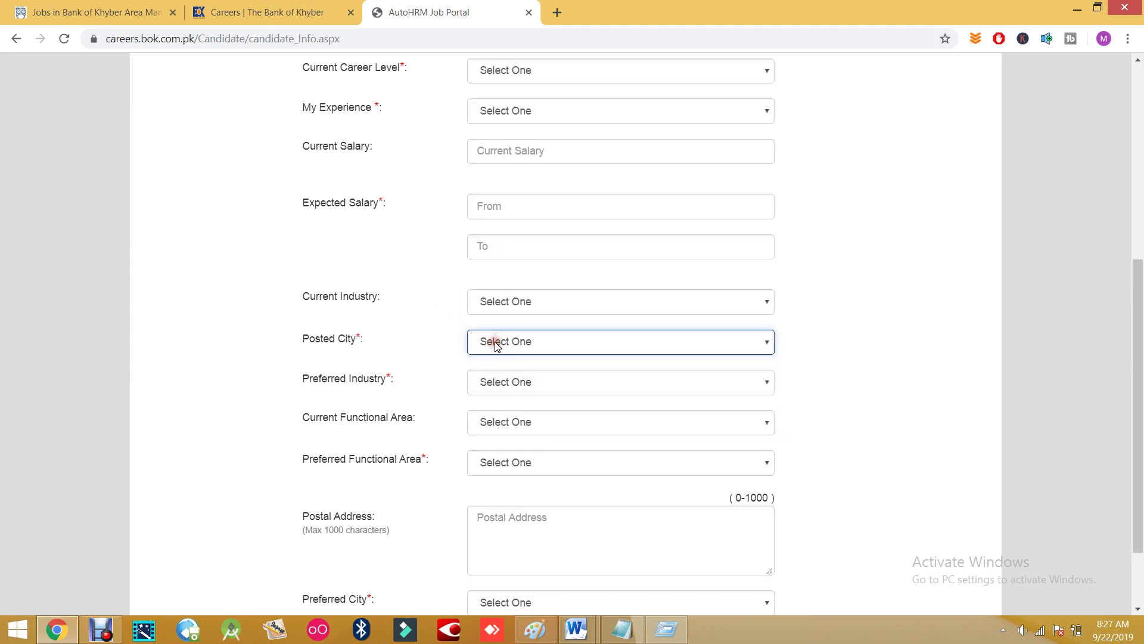
click(494, 385)
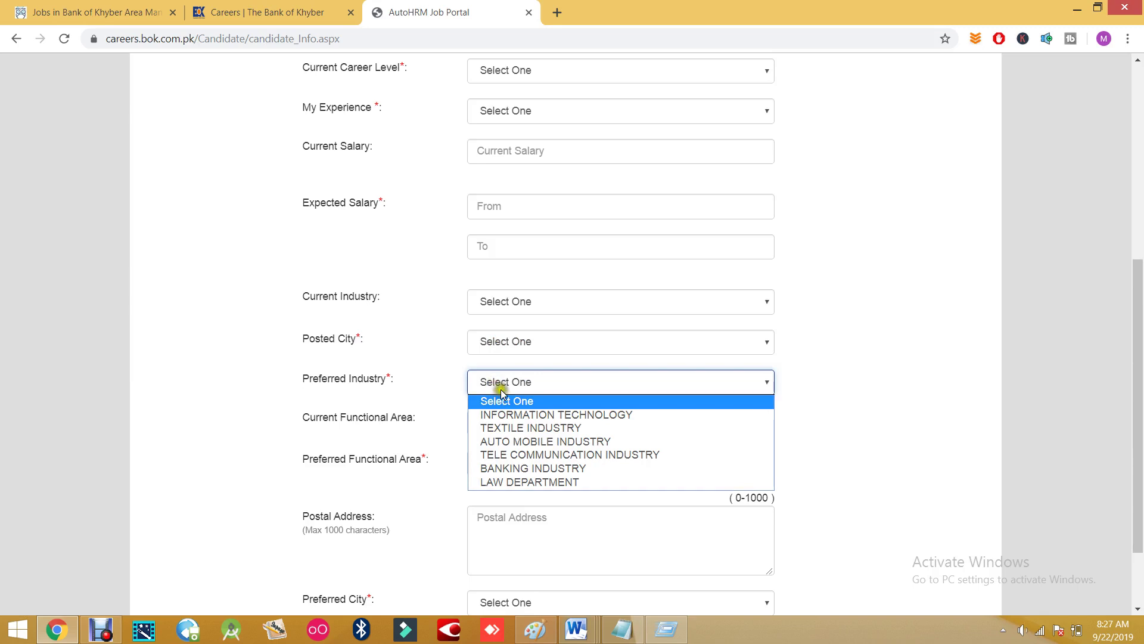
click(396, 365)
scroll(428, 377, down, 2)
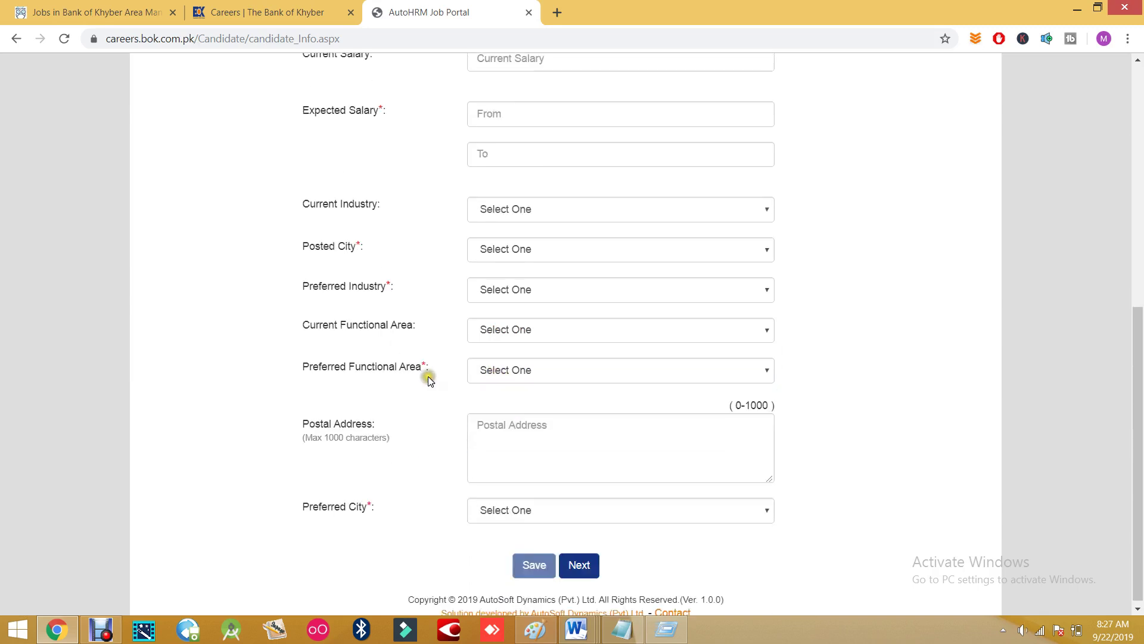
click(506, 335)
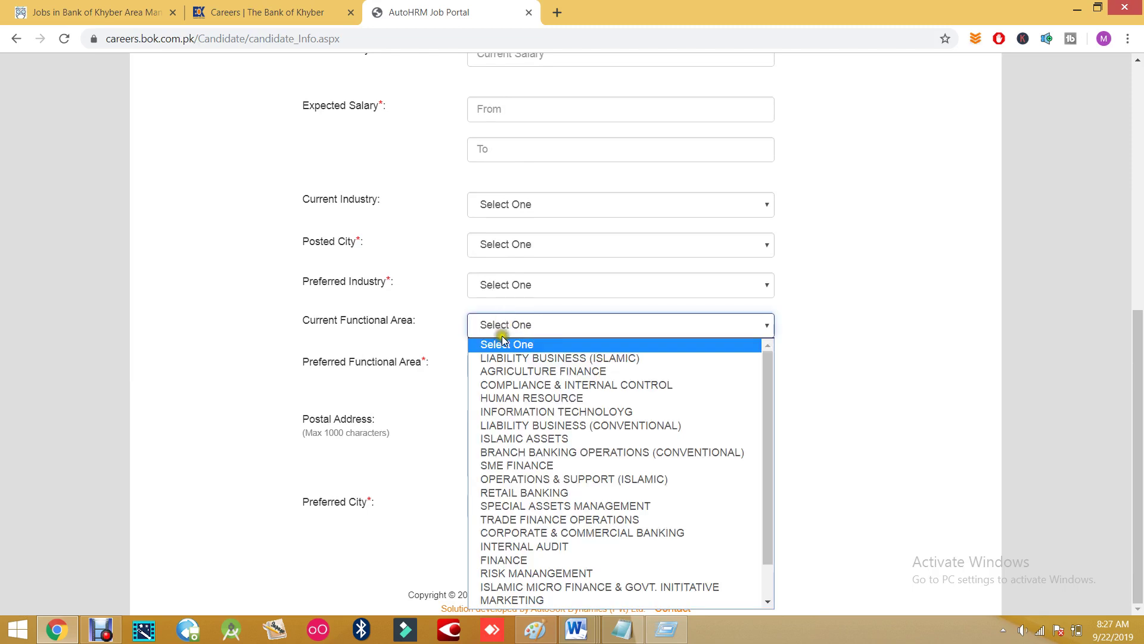
scroll(536, 398, down, 1)
click(459, 357)
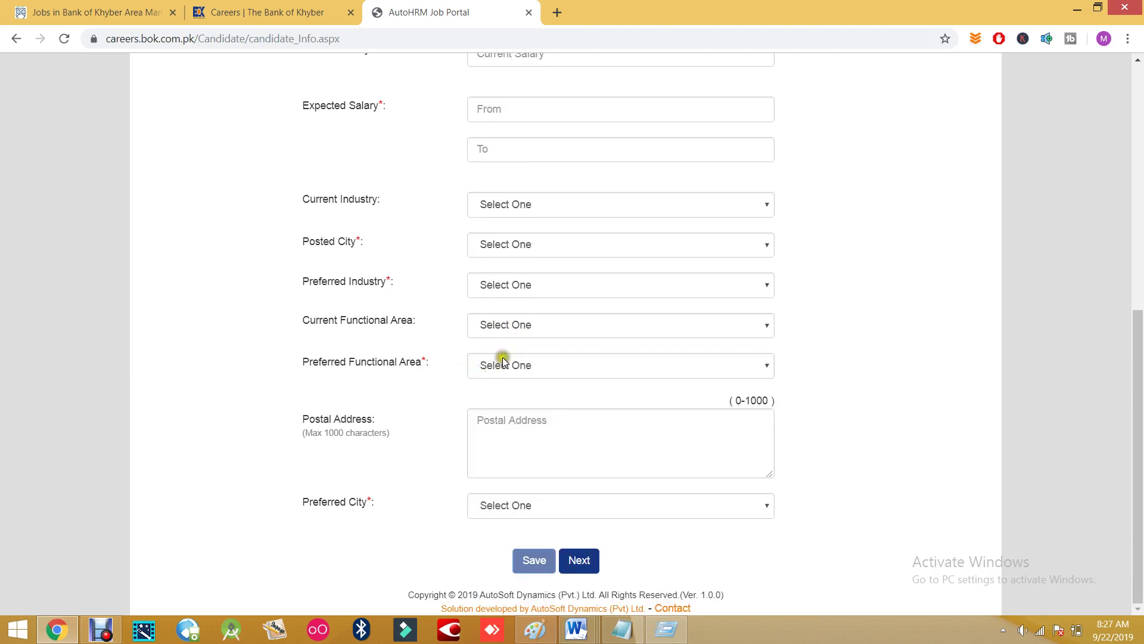
- Click Postal Address, press Next, and go to the CV UPLOAD page
click(512, 433)
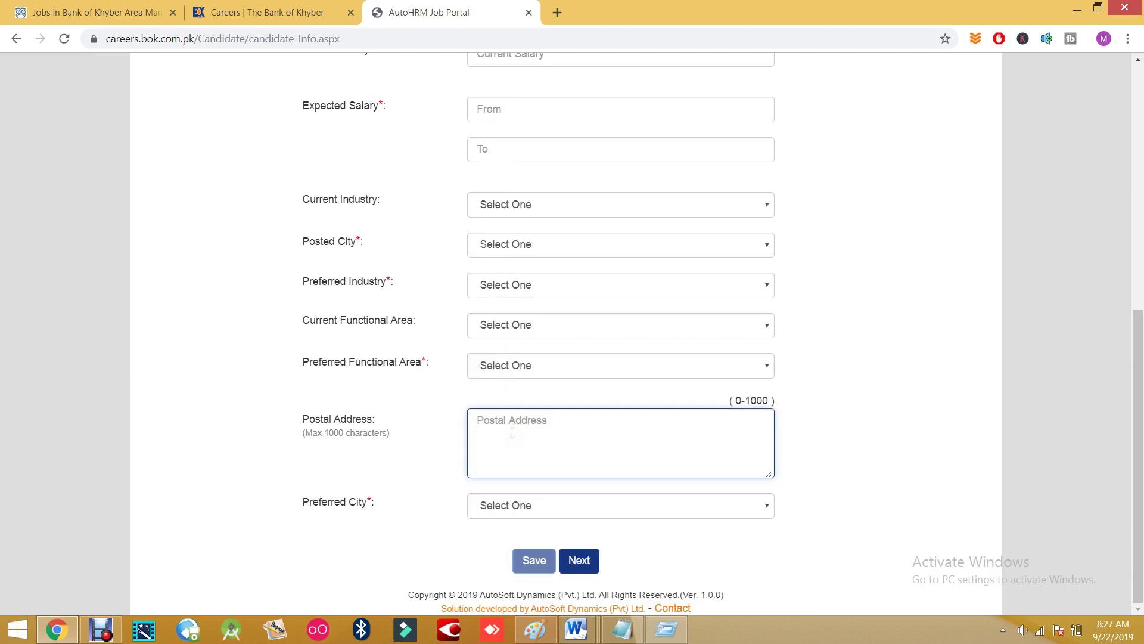
click(578, 560)
click(861, 175)
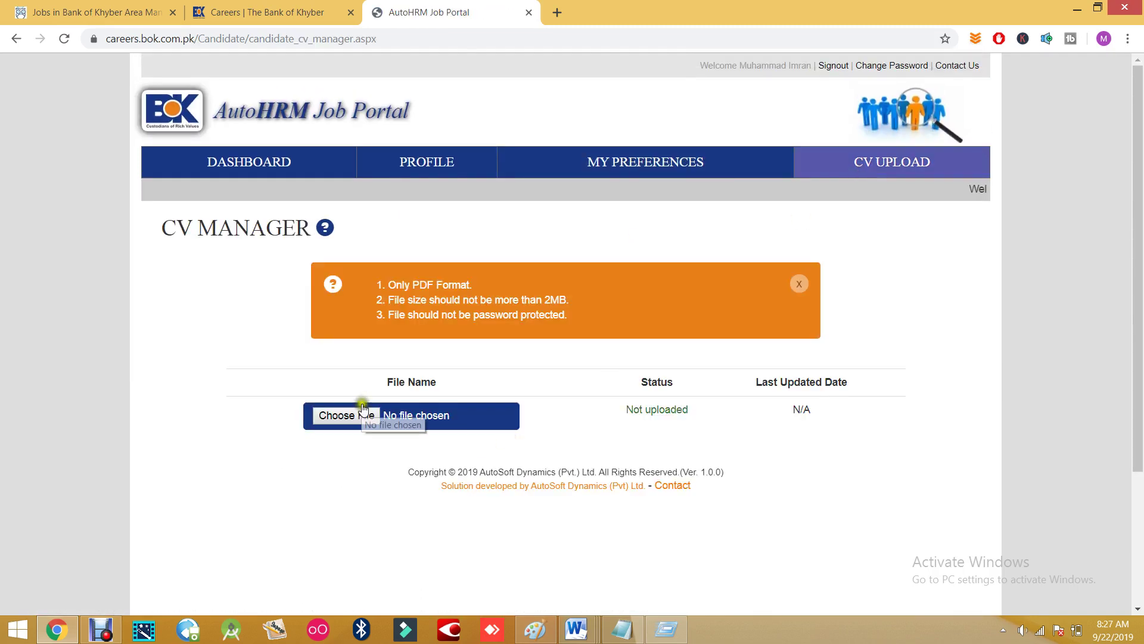
click(360, 415)
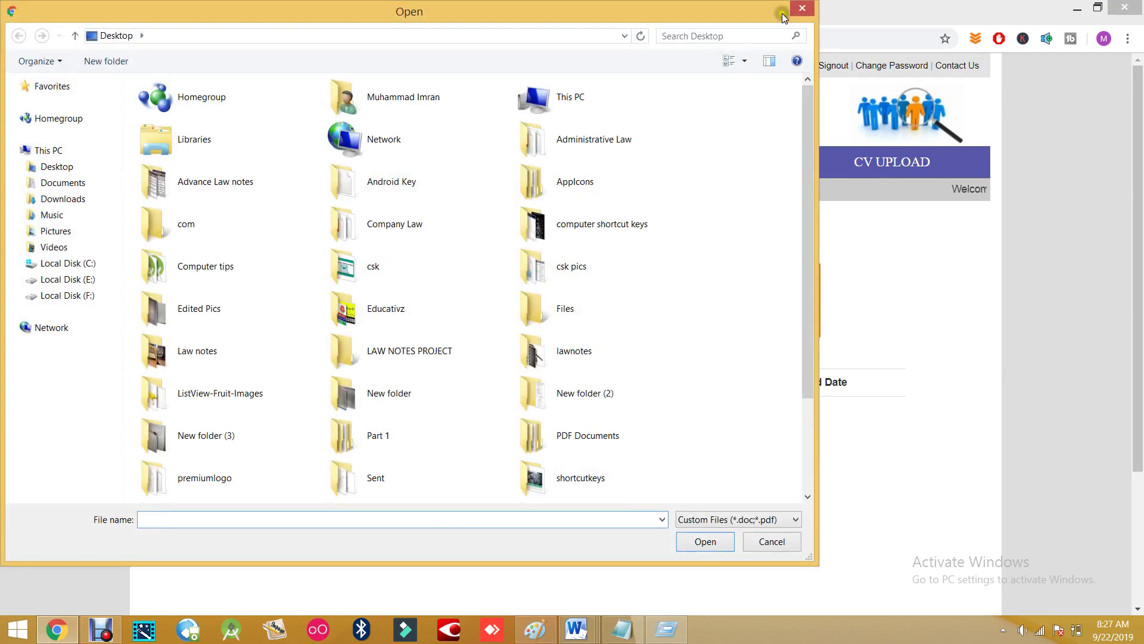
click(802, 8)
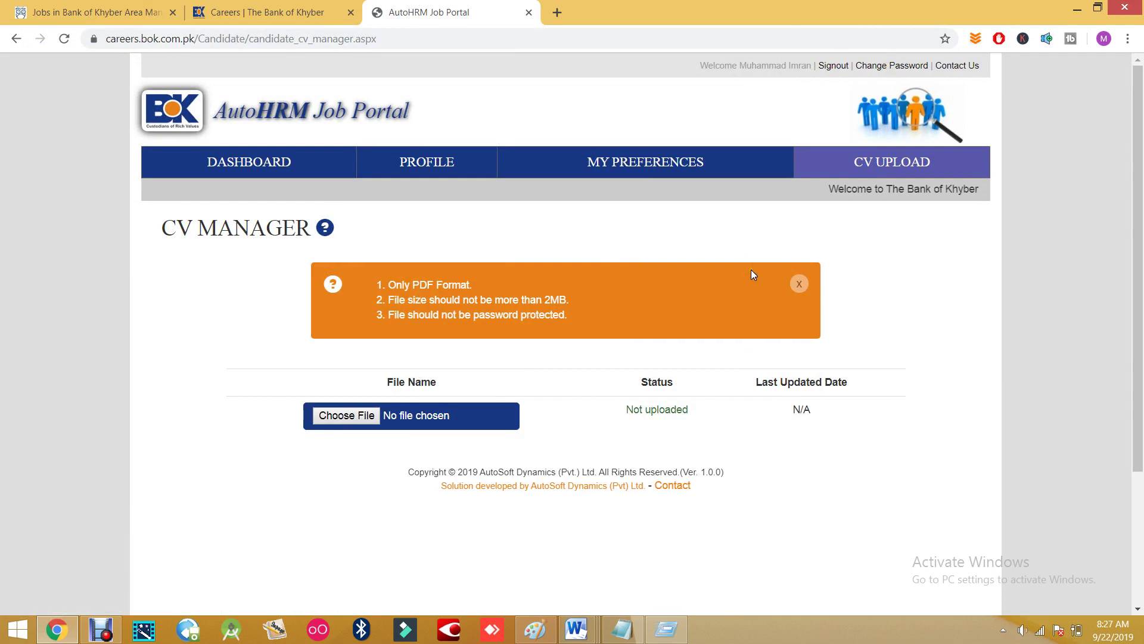
click(725, 306)
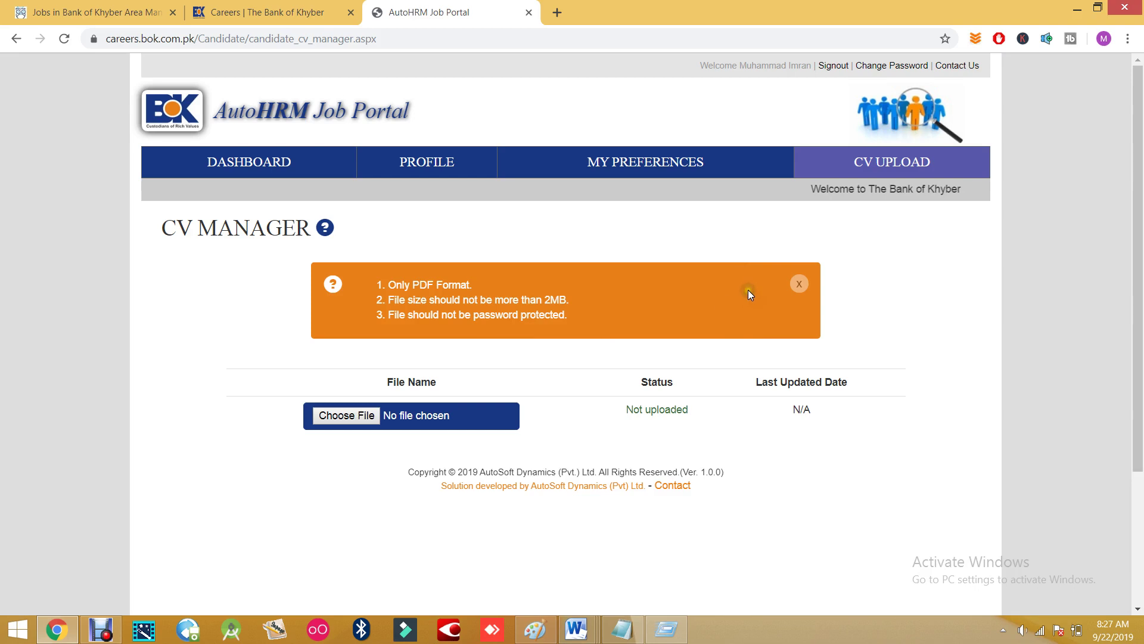